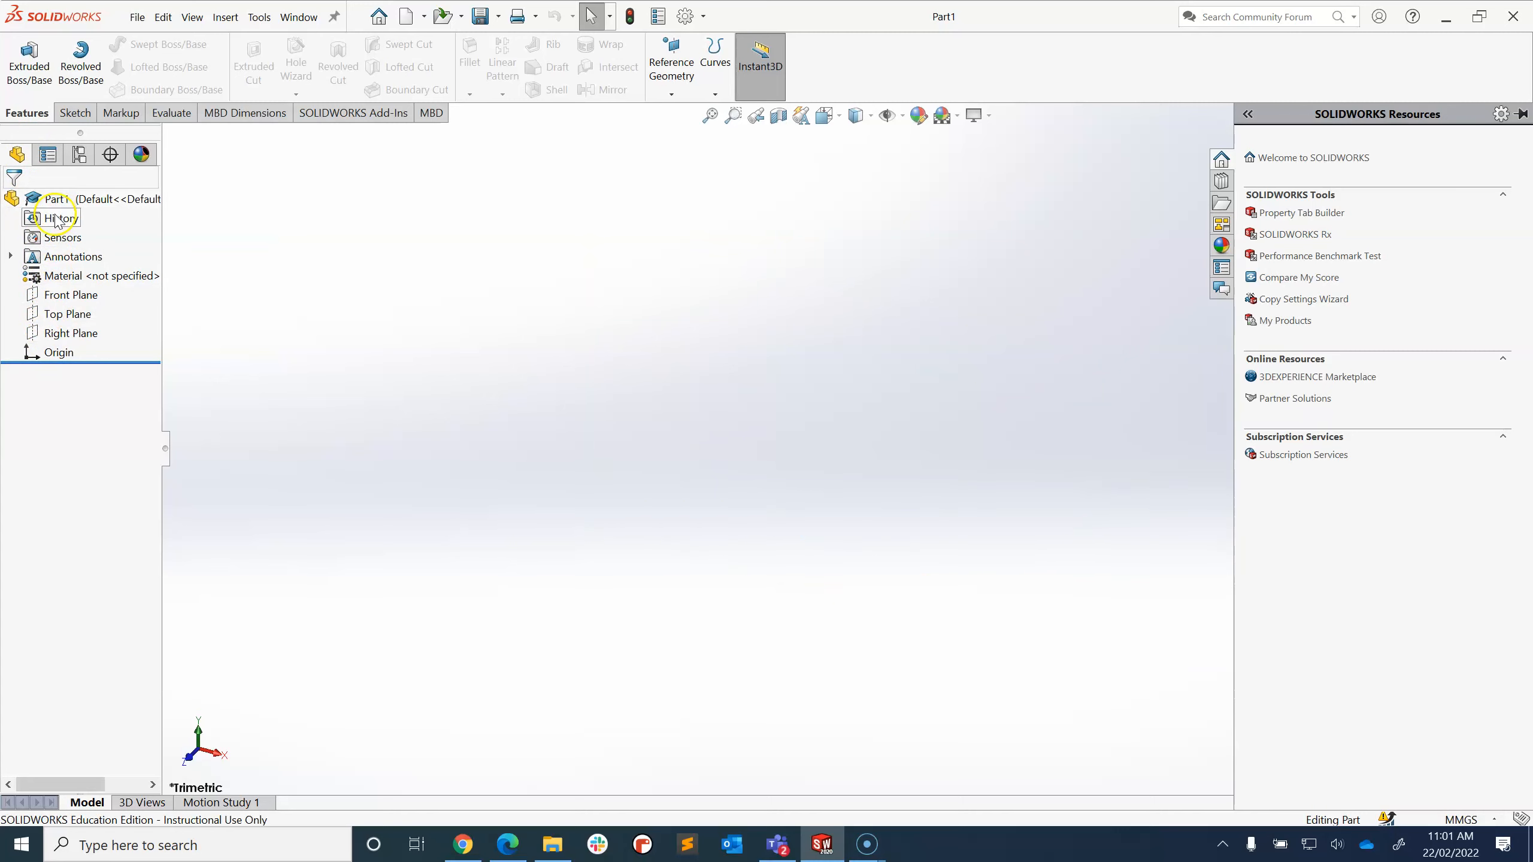
- Start a new sketch on the Front Plane with the Circle tool
{"action": "left_click", "coordinate": [55, 355]}
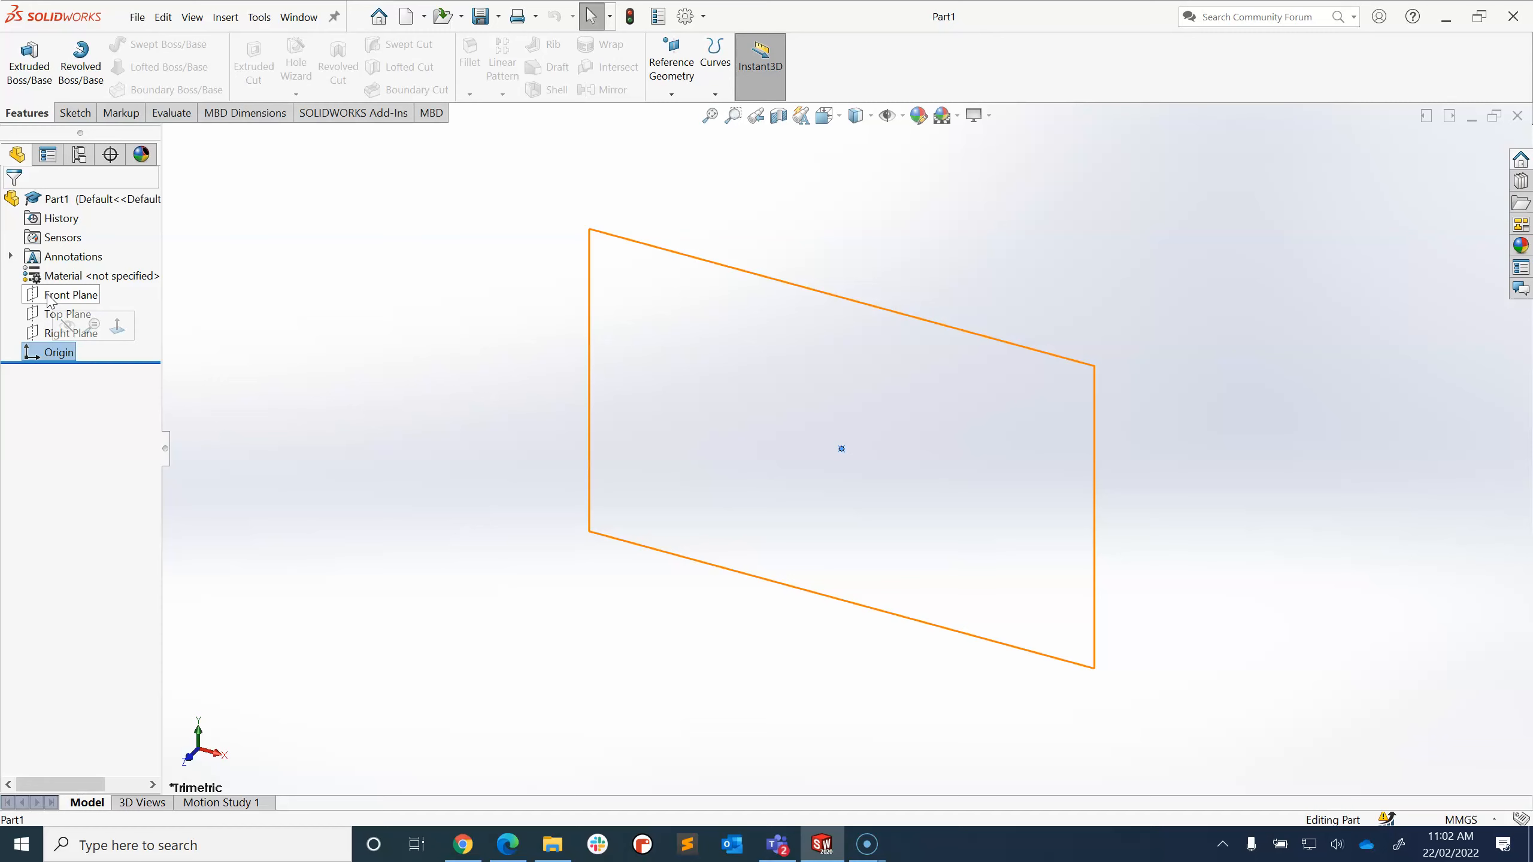
{"action": "left_click", "coordinate": [51, 300]}
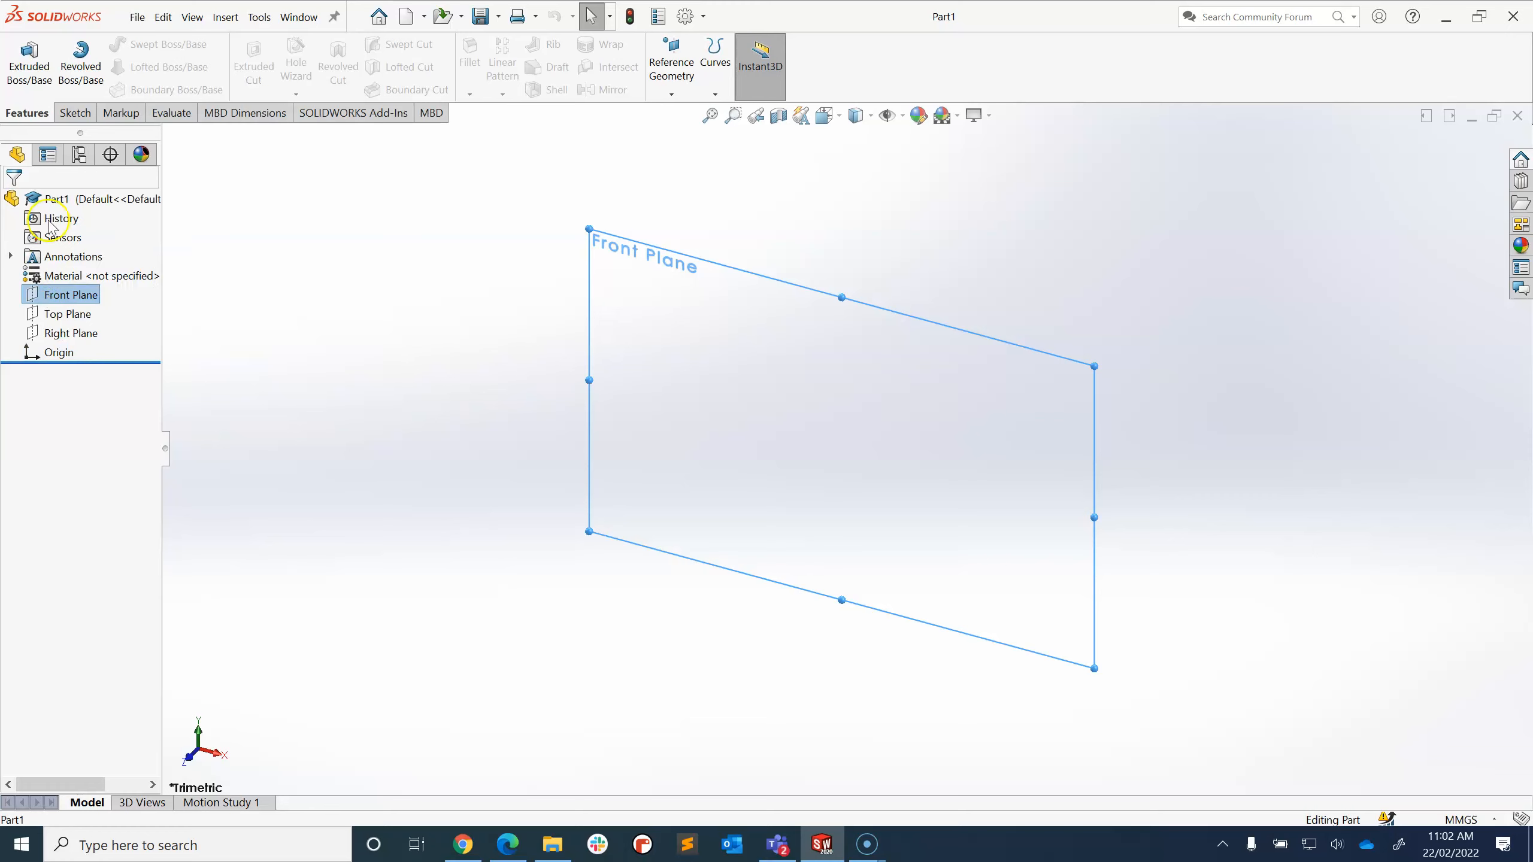
{"action": "left_click", "coordinate": [77, 121]}
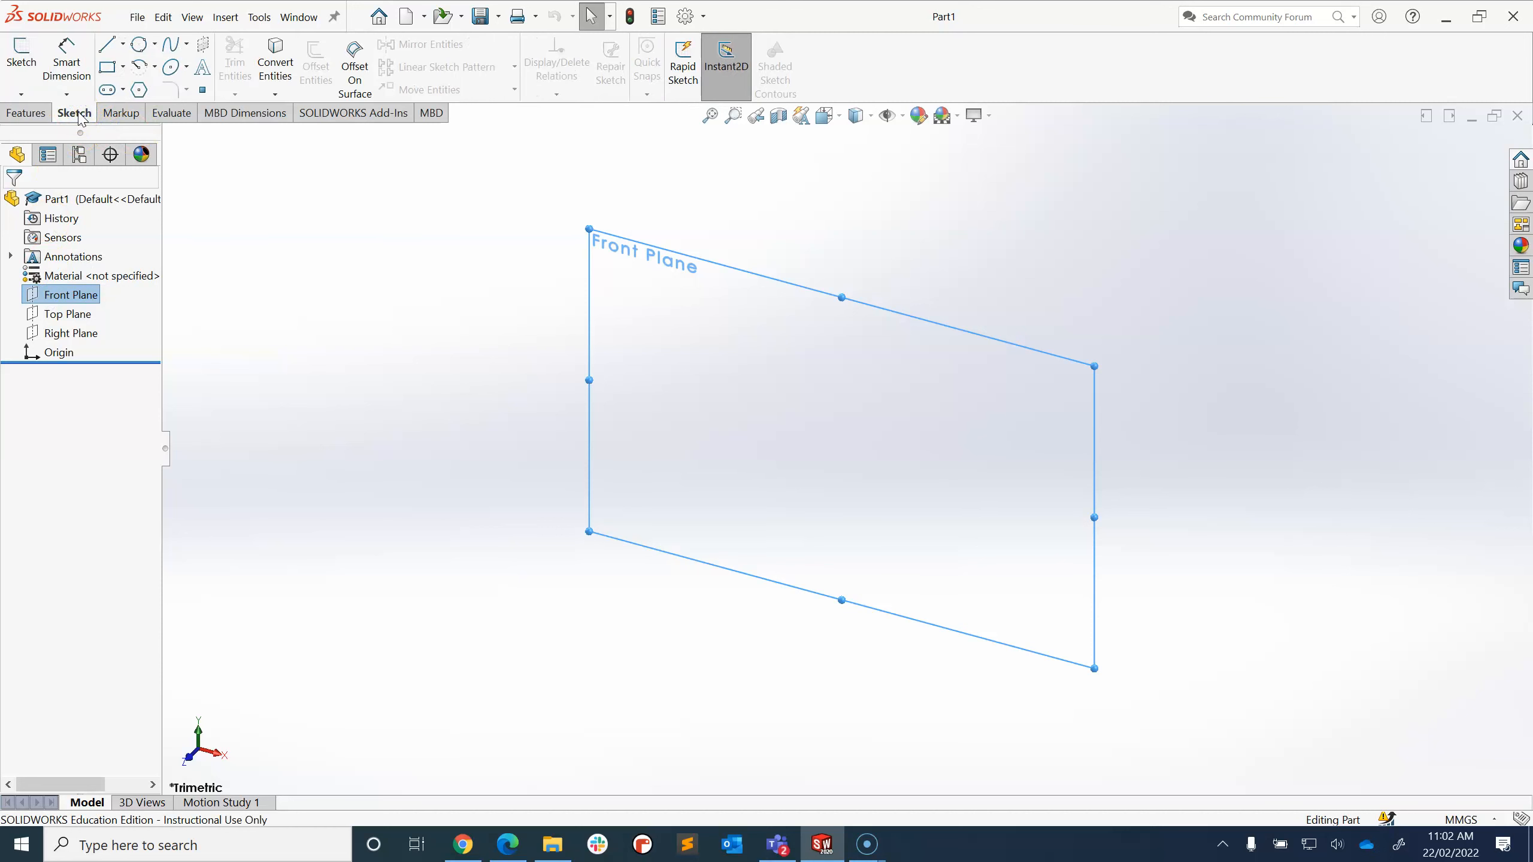
{"action": "left_click", "coordinate": [106, 42]}
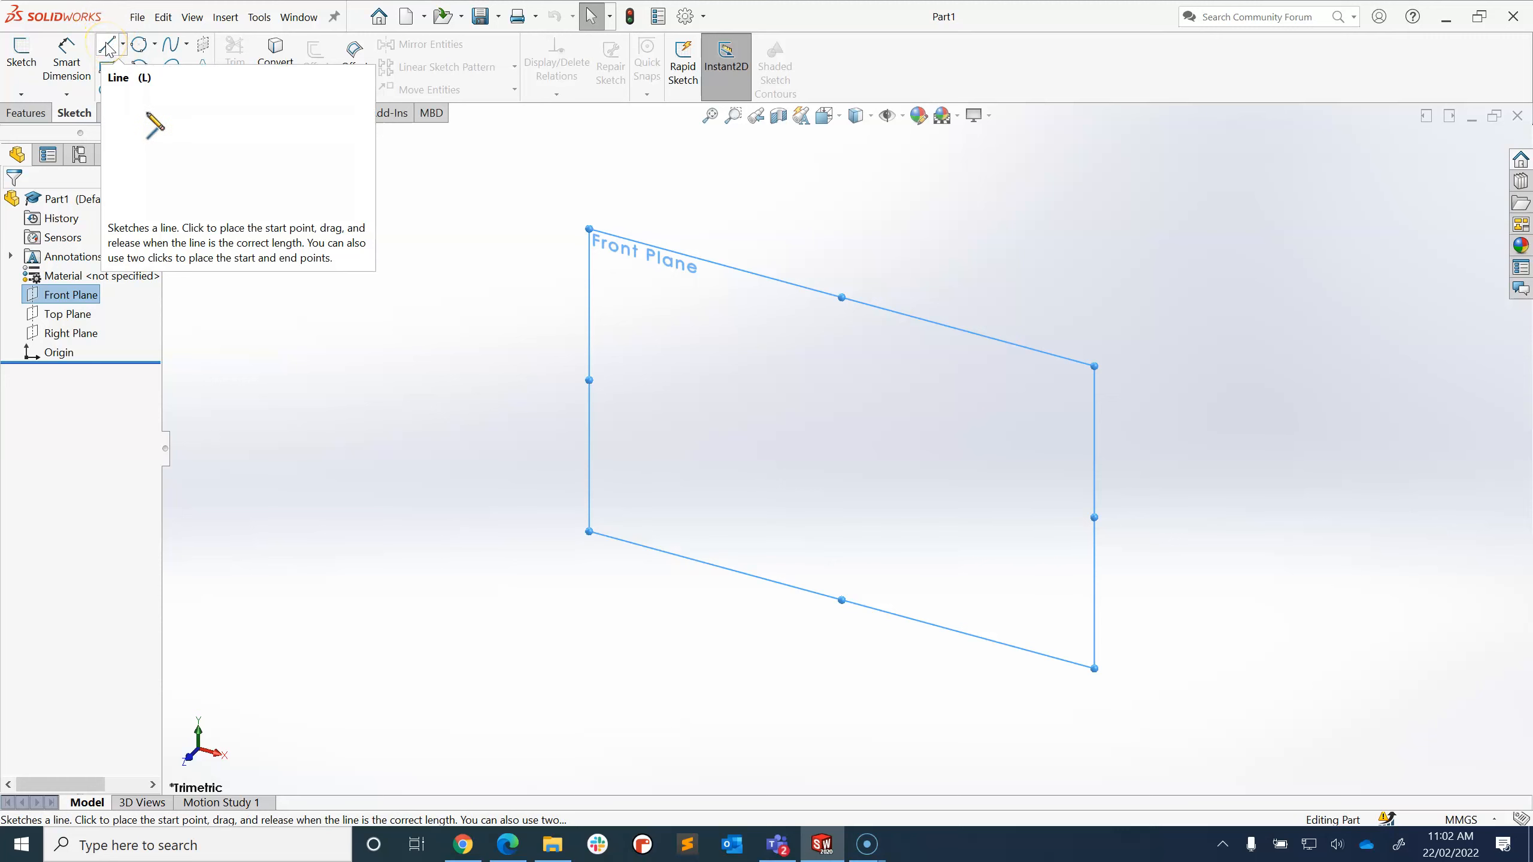
{"action": "left_click", "coordinate": [158, 48]}
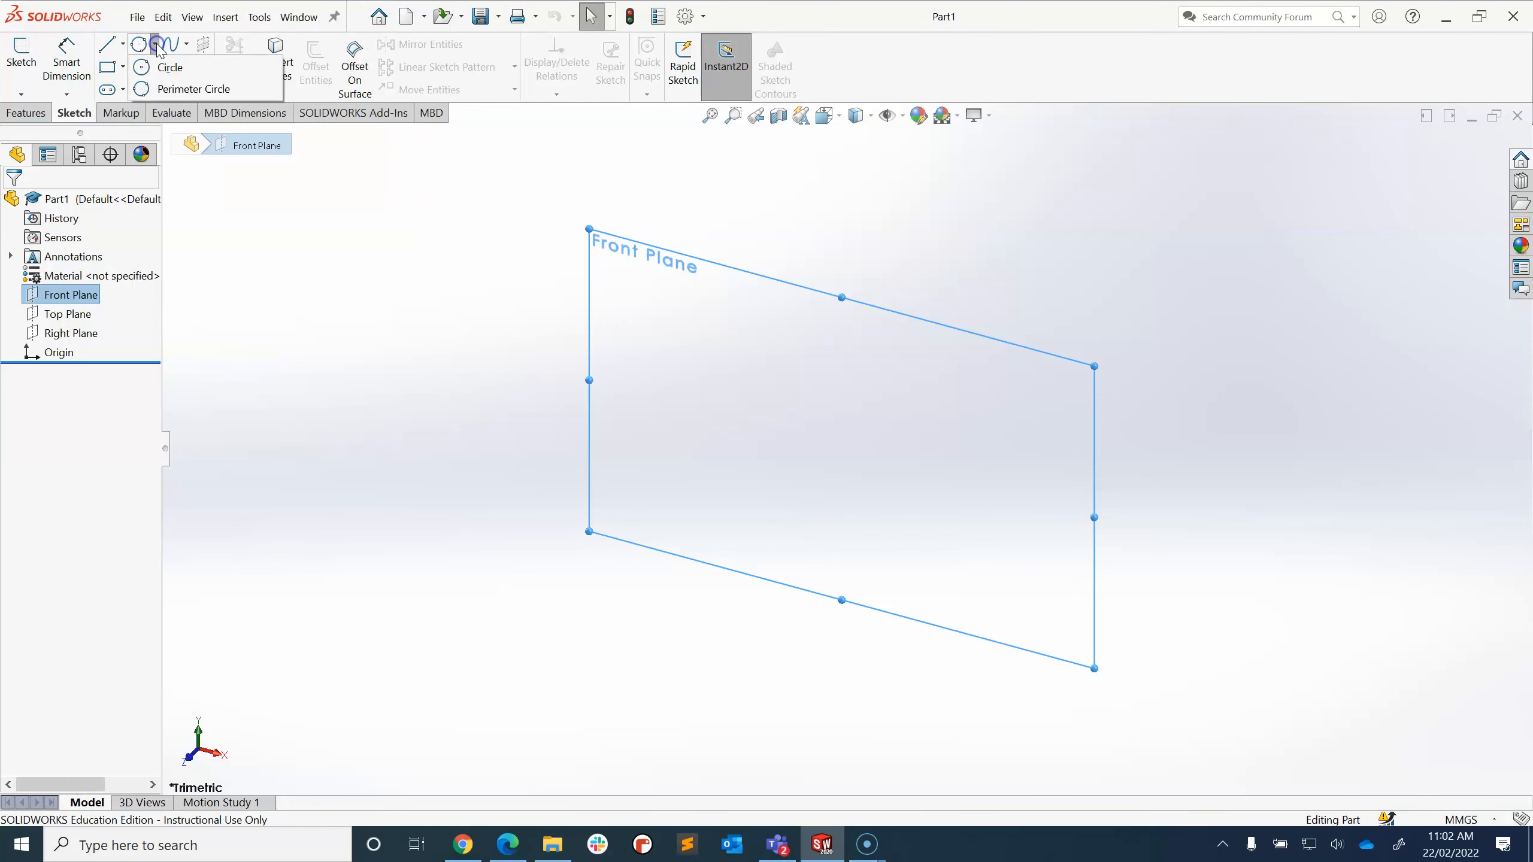
{"action": "left_click", "coordinate": [164, 68]}
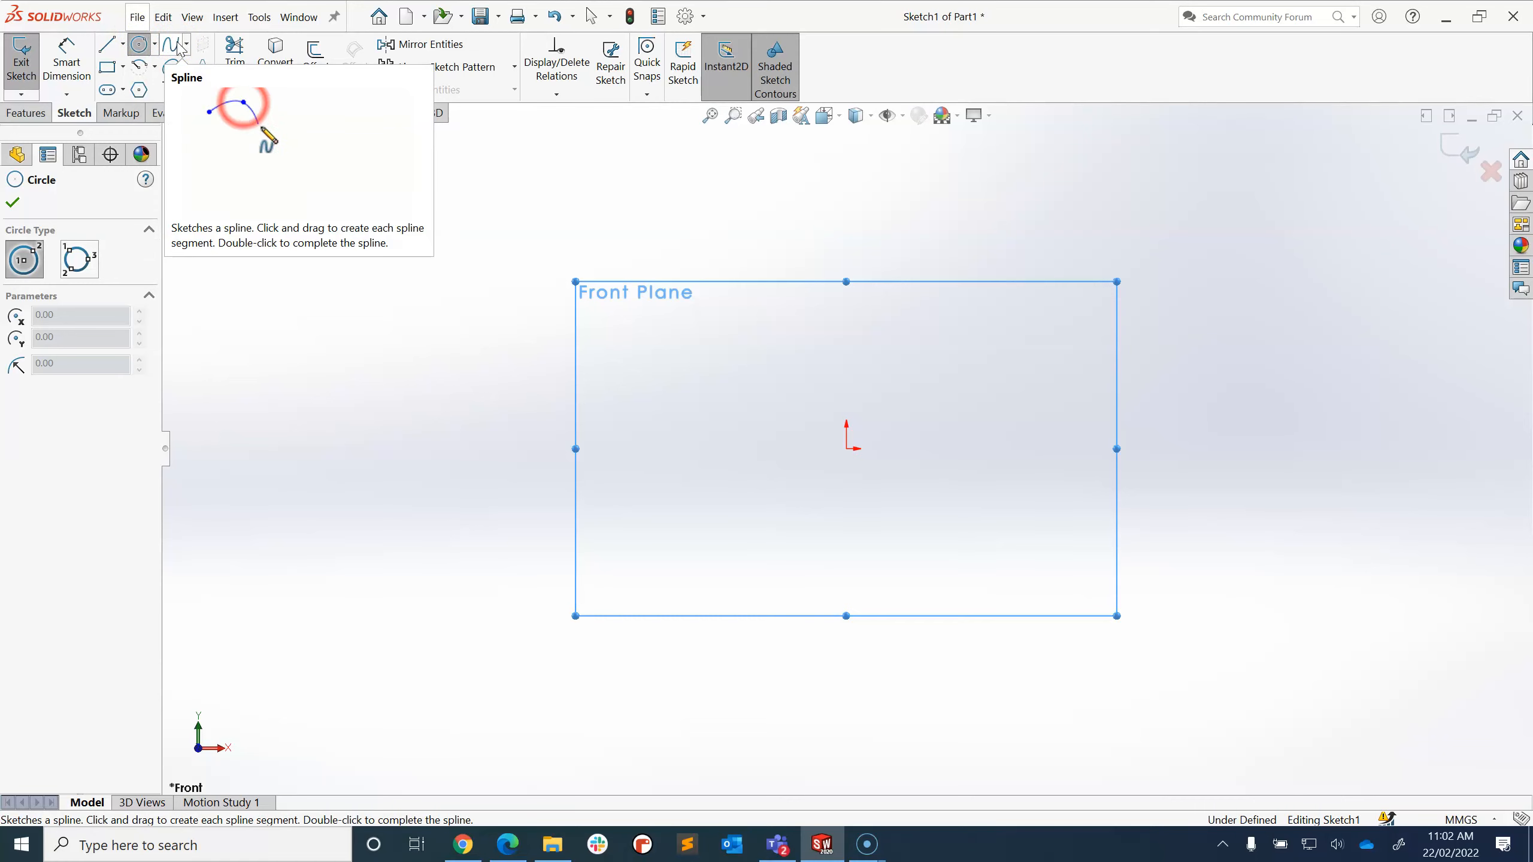
- Sketch a center rectangle about 68 by 68 mm, centred on the origin, with construction lines from midpoints
{"action": "left_click", "coordinate": [123, 67]}
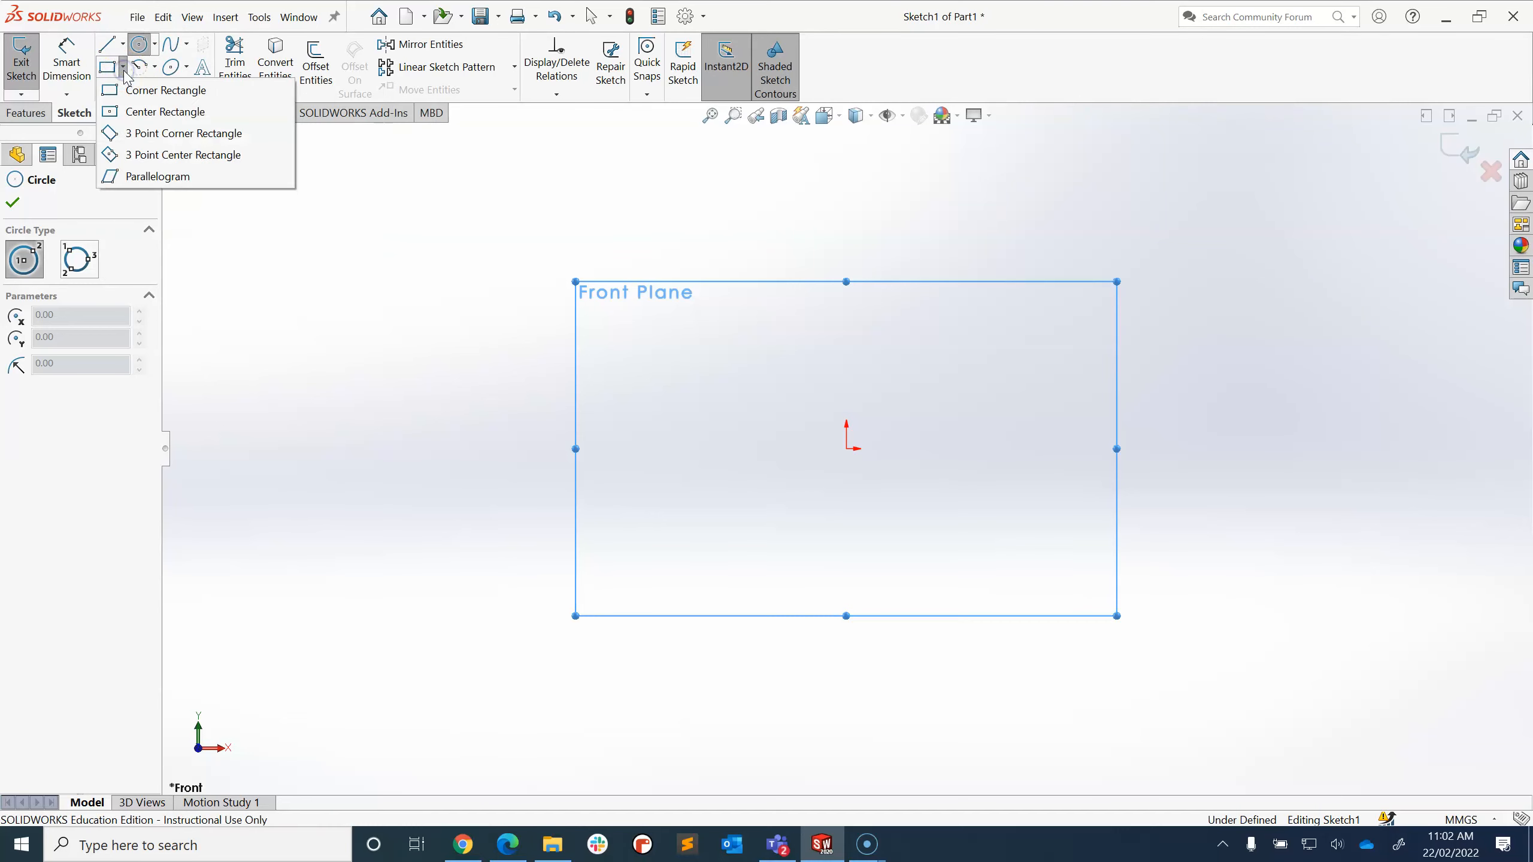
{"action": "left_click", "coordinate": [136, 111]}
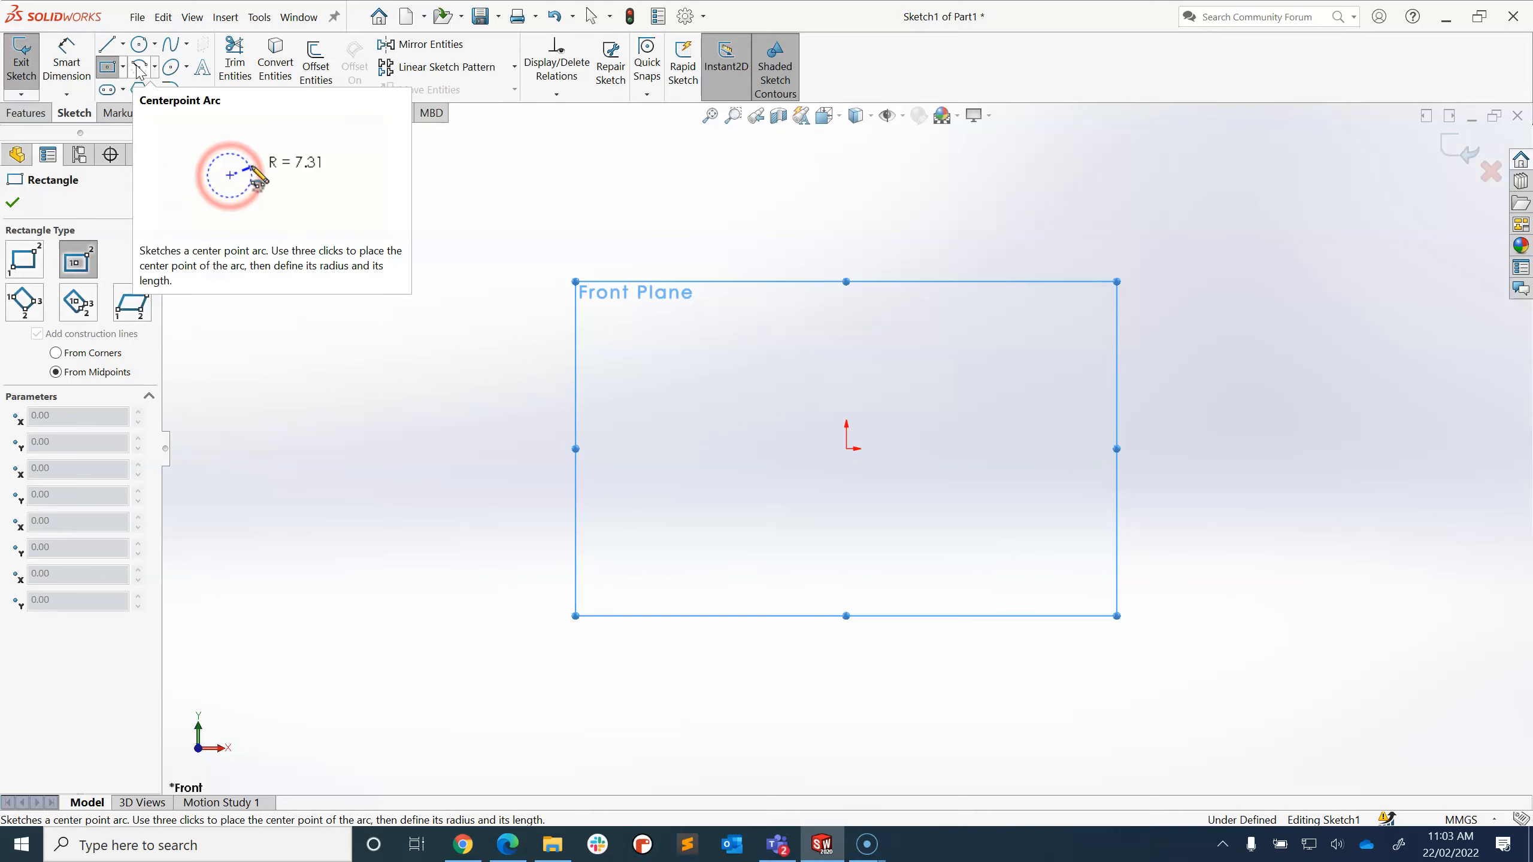
{"action": "left_click", "coordinate": [143, 48]}
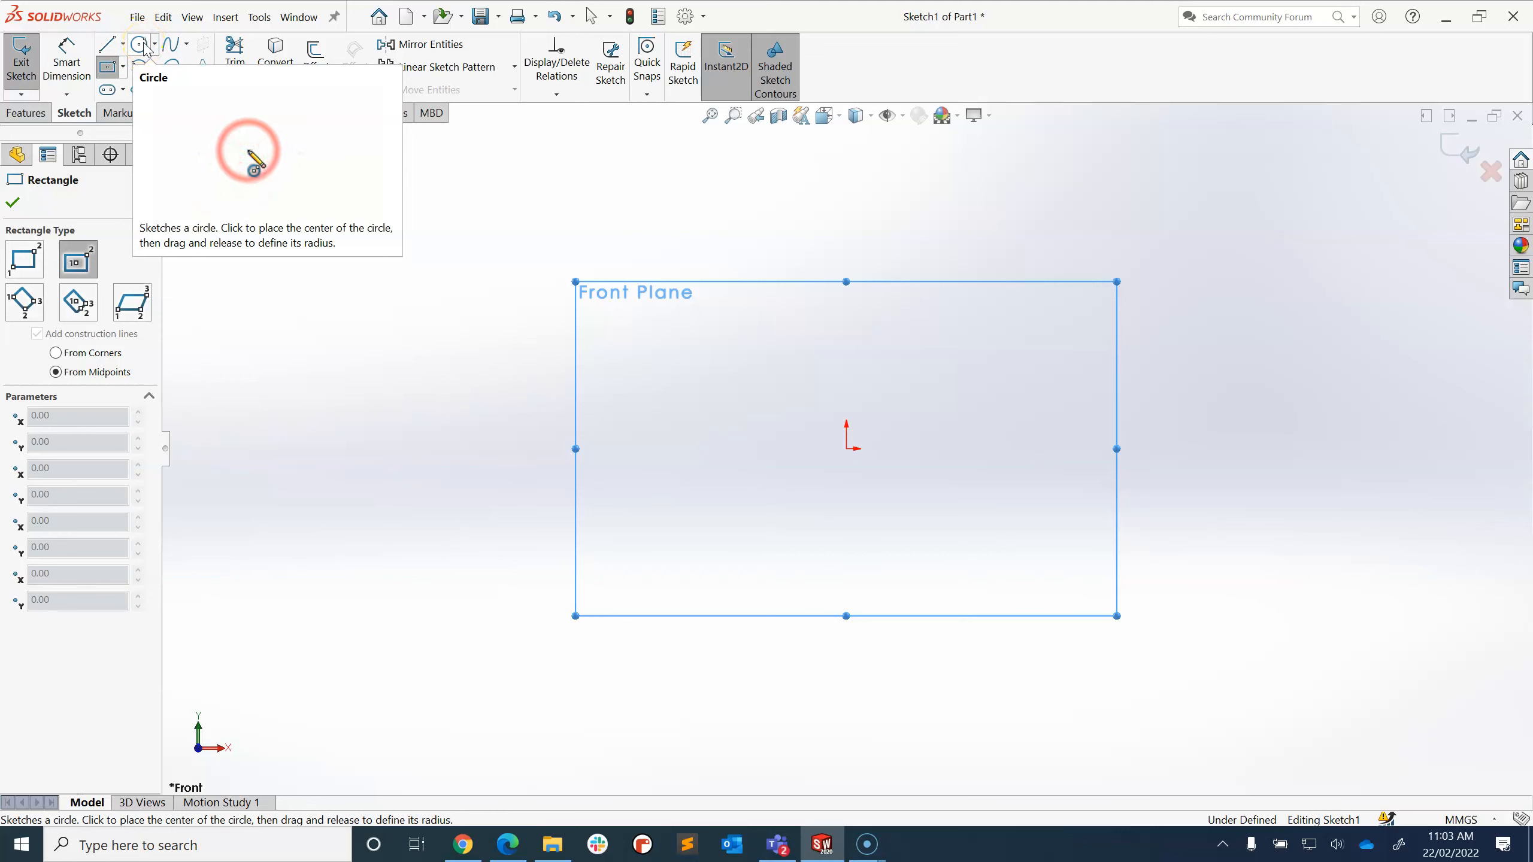
{"action": "left_click", "coordinate": [107, 69]}
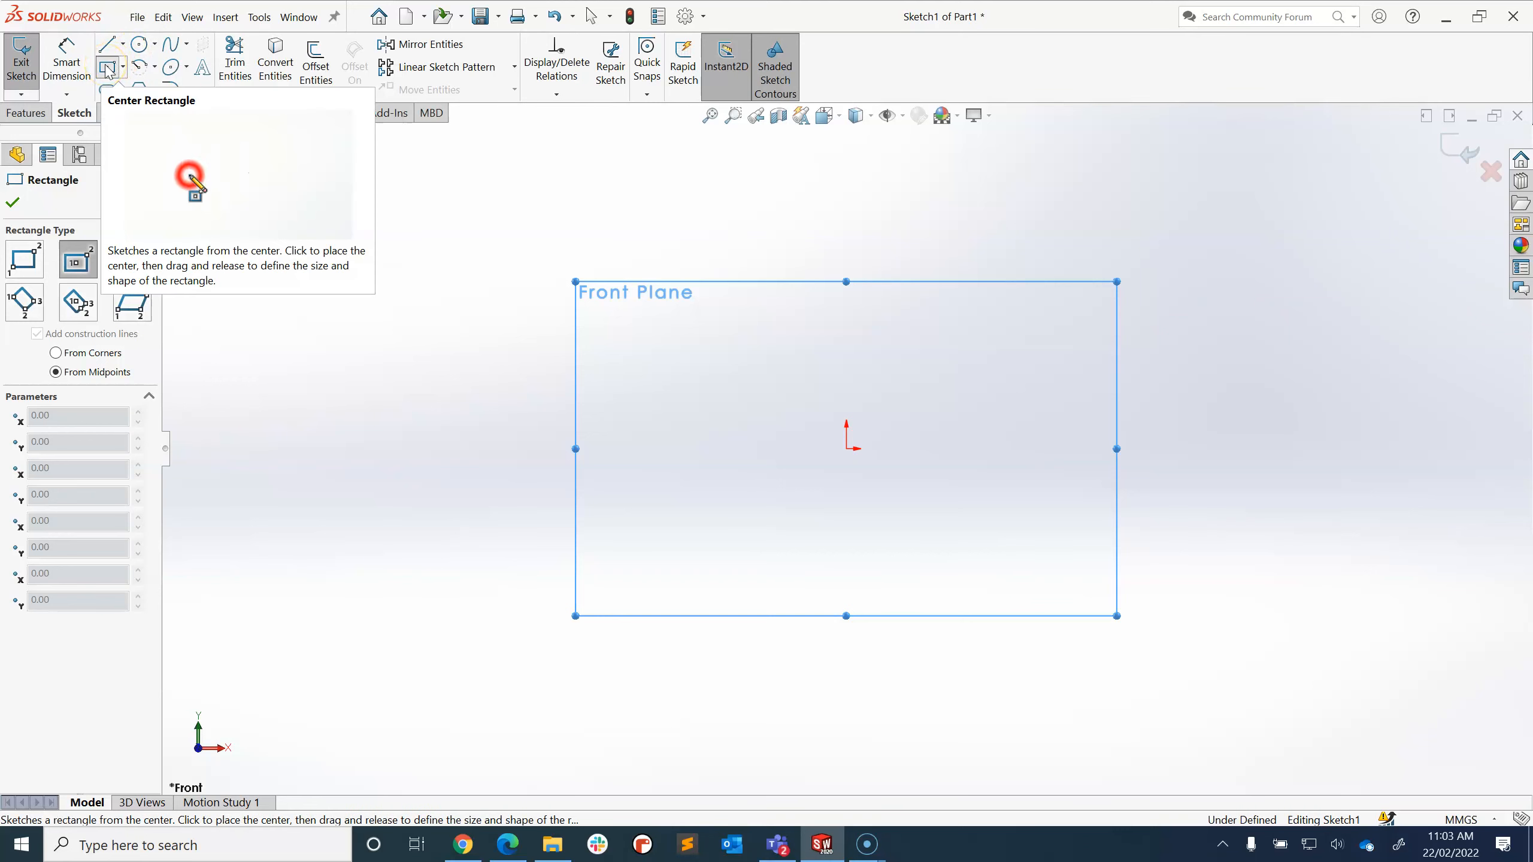
{"action": "left_click", "coordinate": [107, 68]}
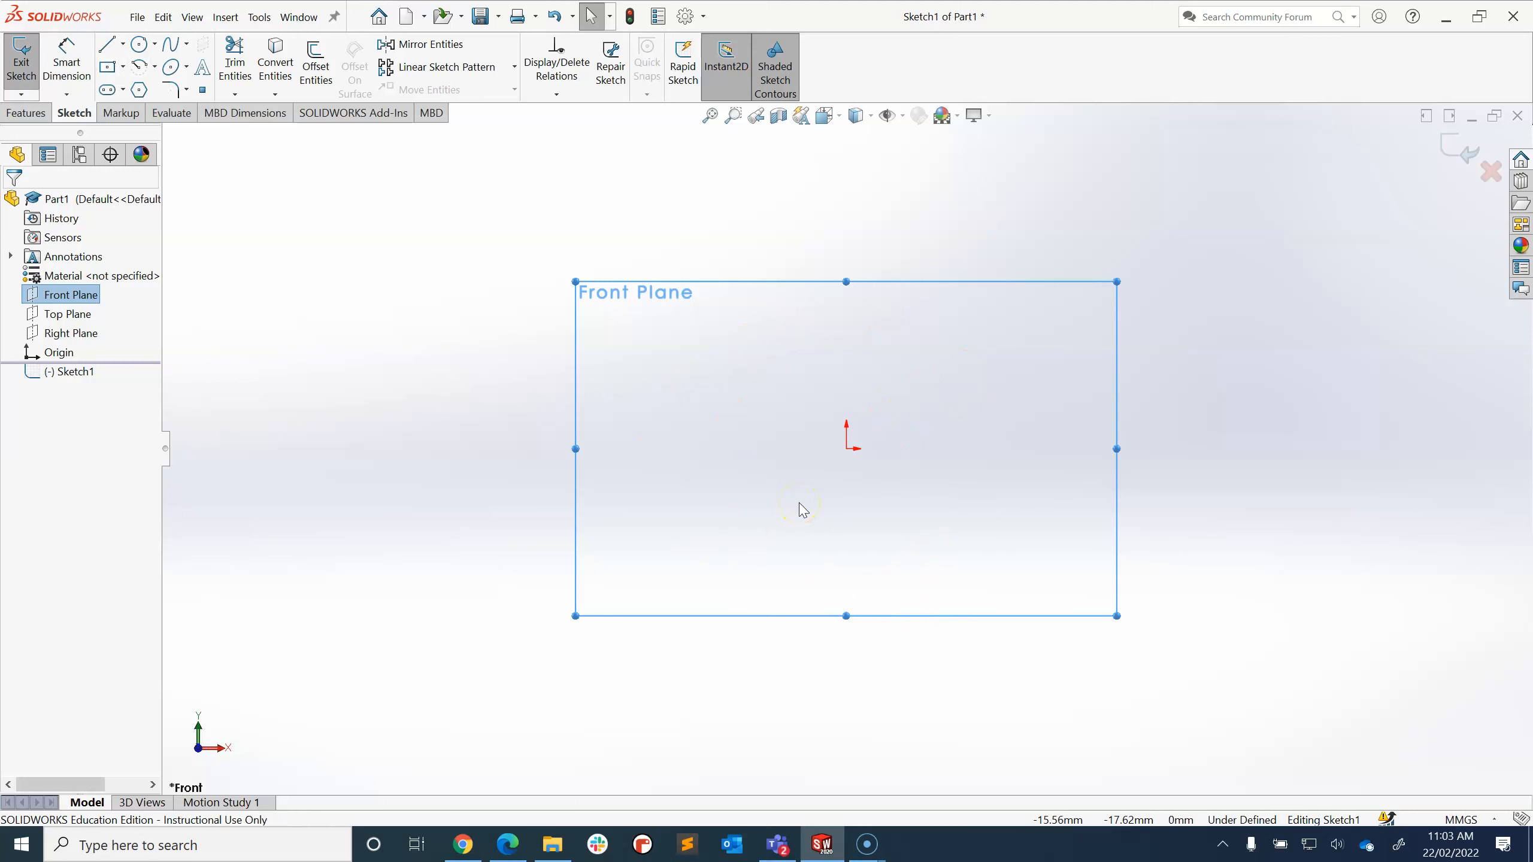
{"action": "left_click", "coordinate": [111, 66]}
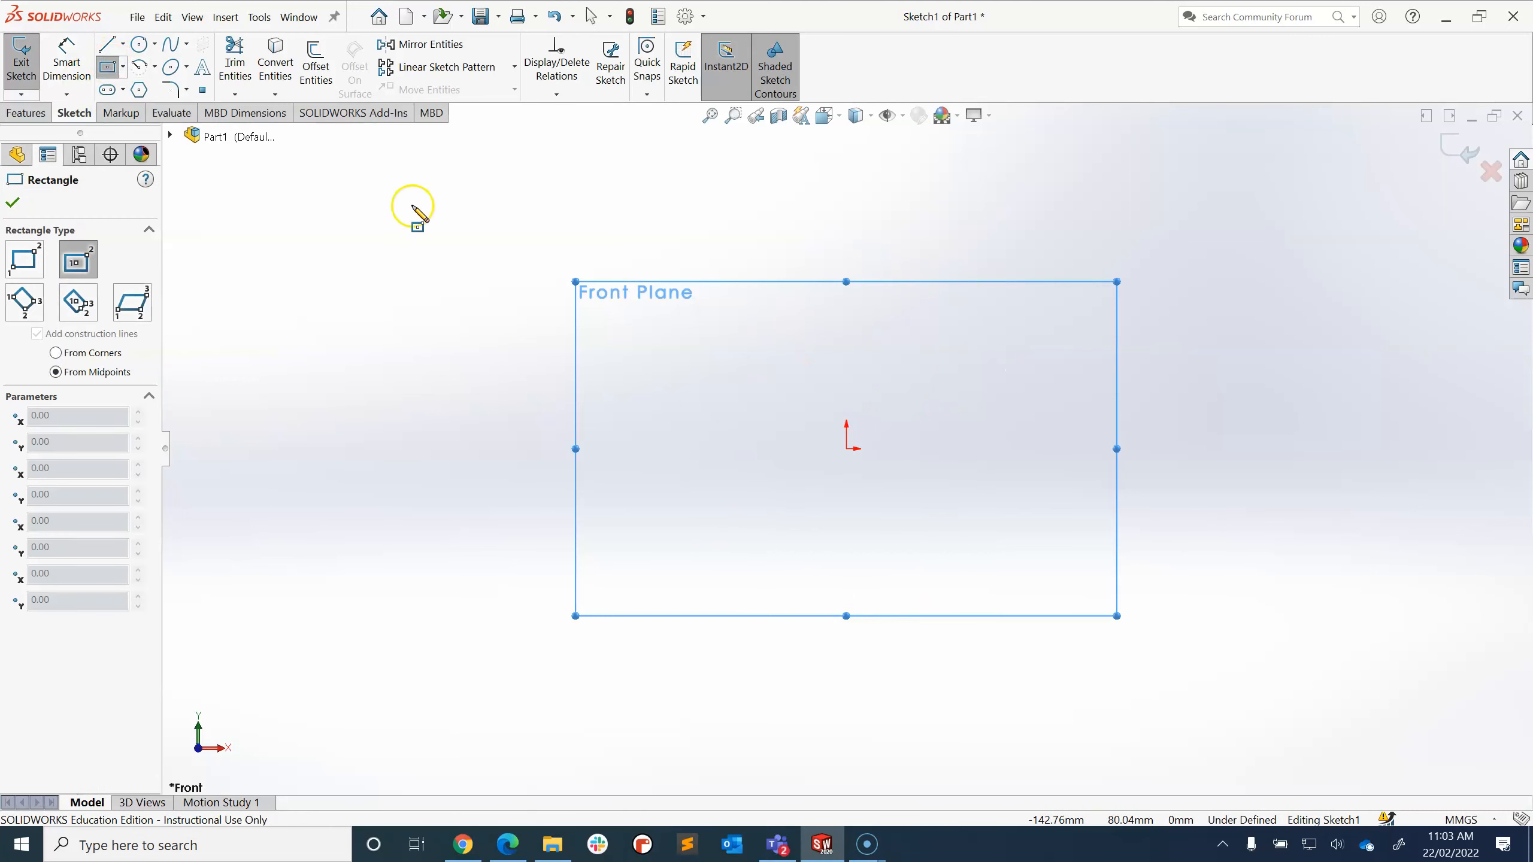
{"action": "left_click", "coordinate": [77, 262]}
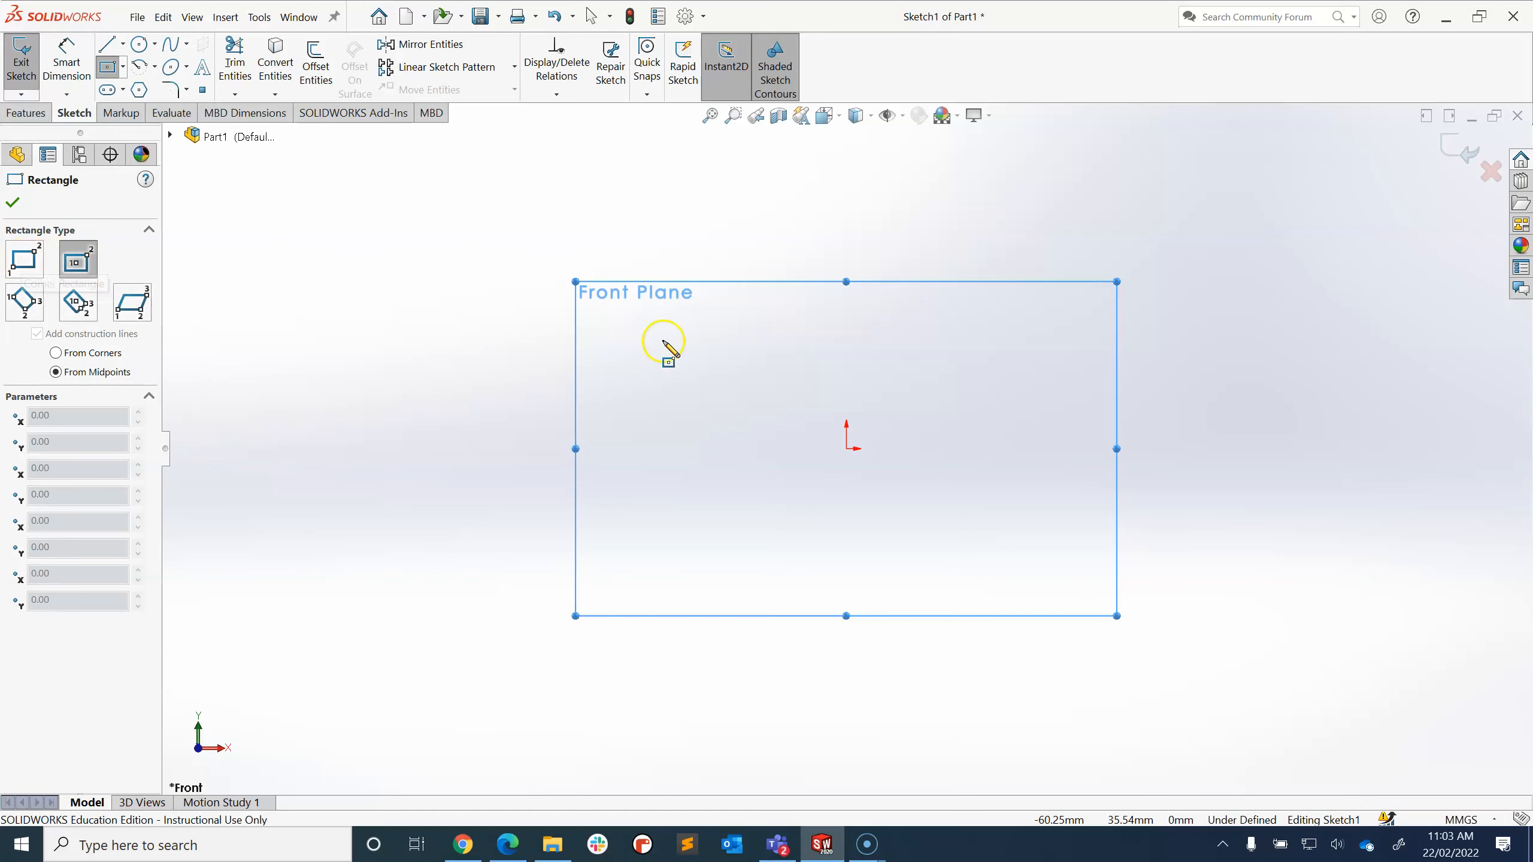
{"action": "left_click", "coordinate": [849, 453]}
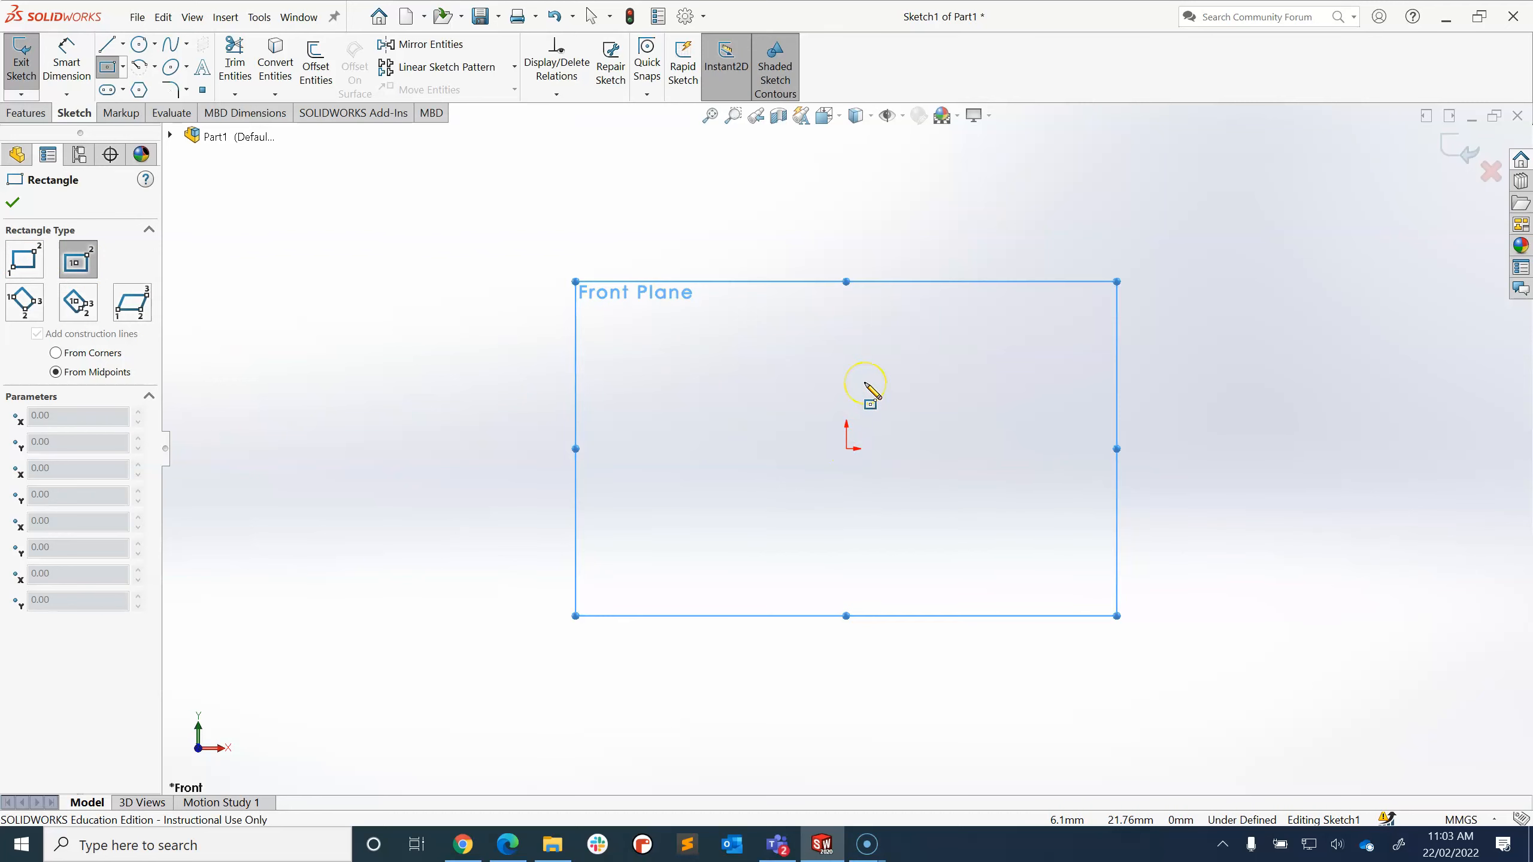
{"action": "left_click", "coordinate": [850, 438]}
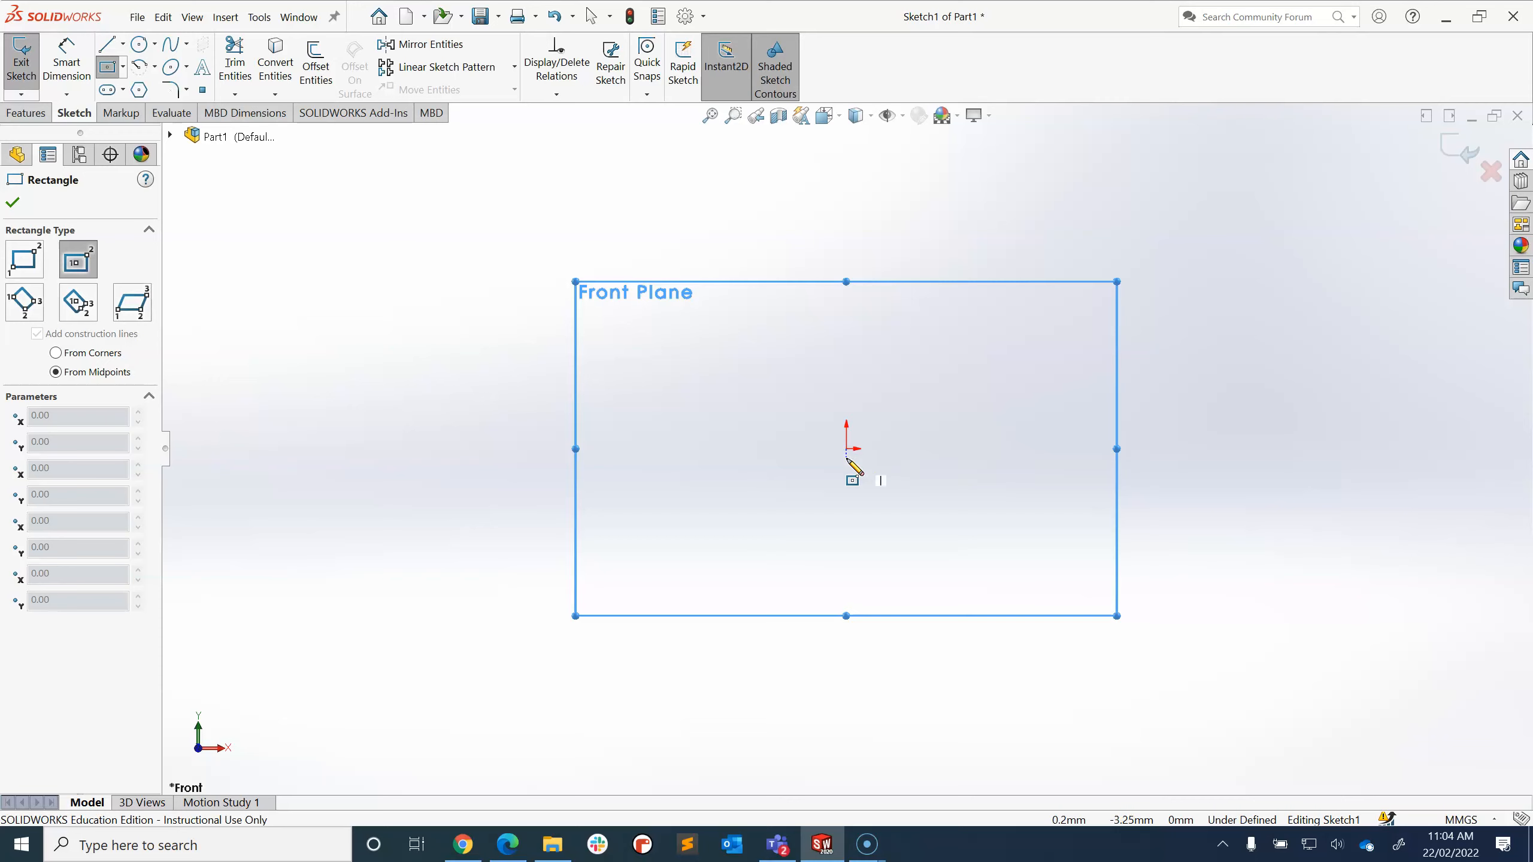
{"action": "left_click", "coordinate": [848, 449]}
{"action": "left_click", "coordinate": [847, 448]}
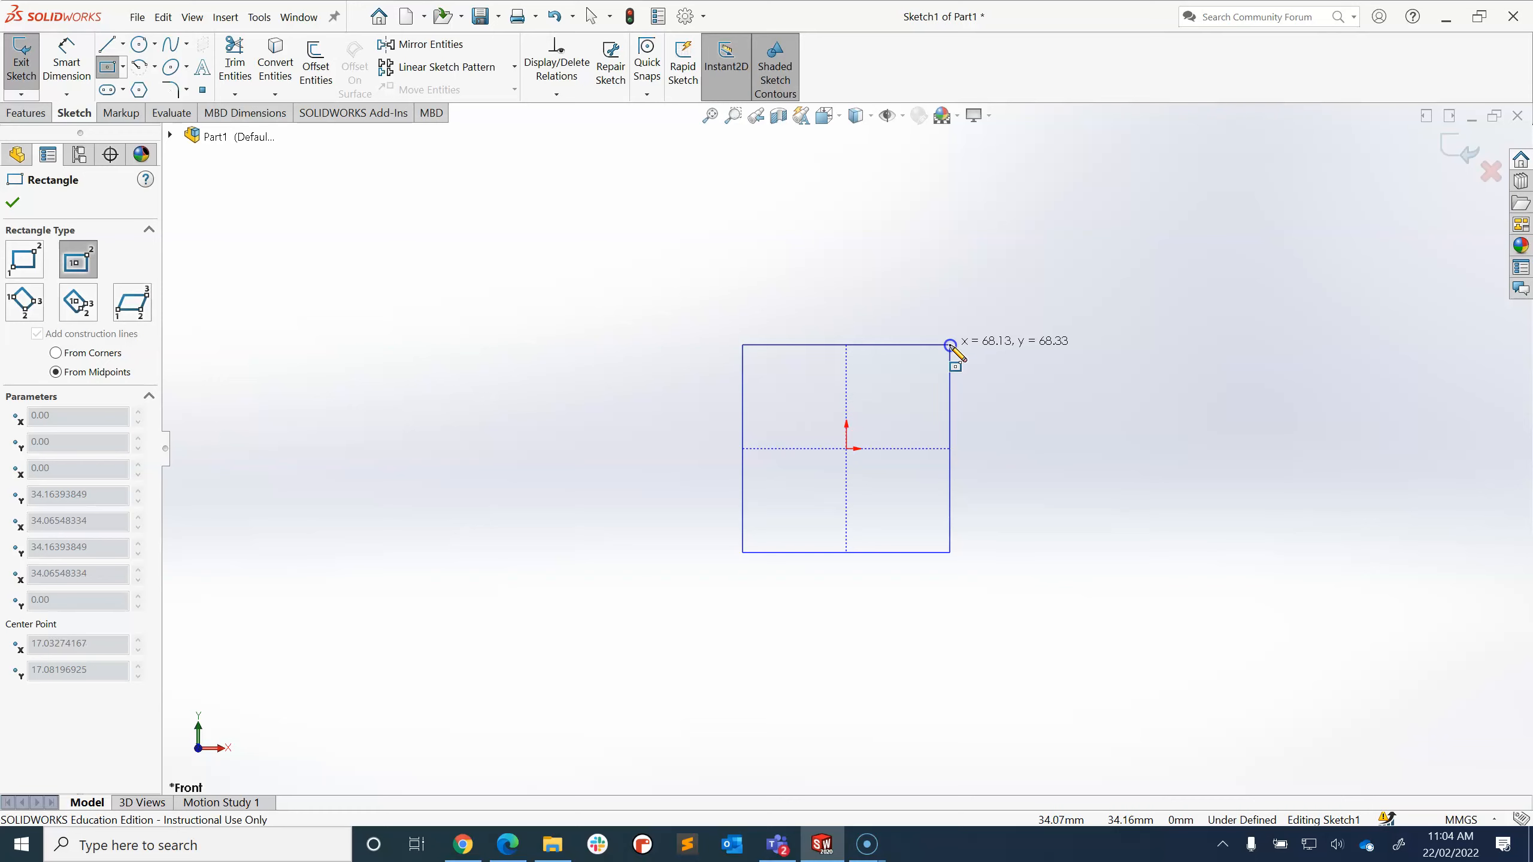
{"action": "left_click", "coordinate": [949, 344]}
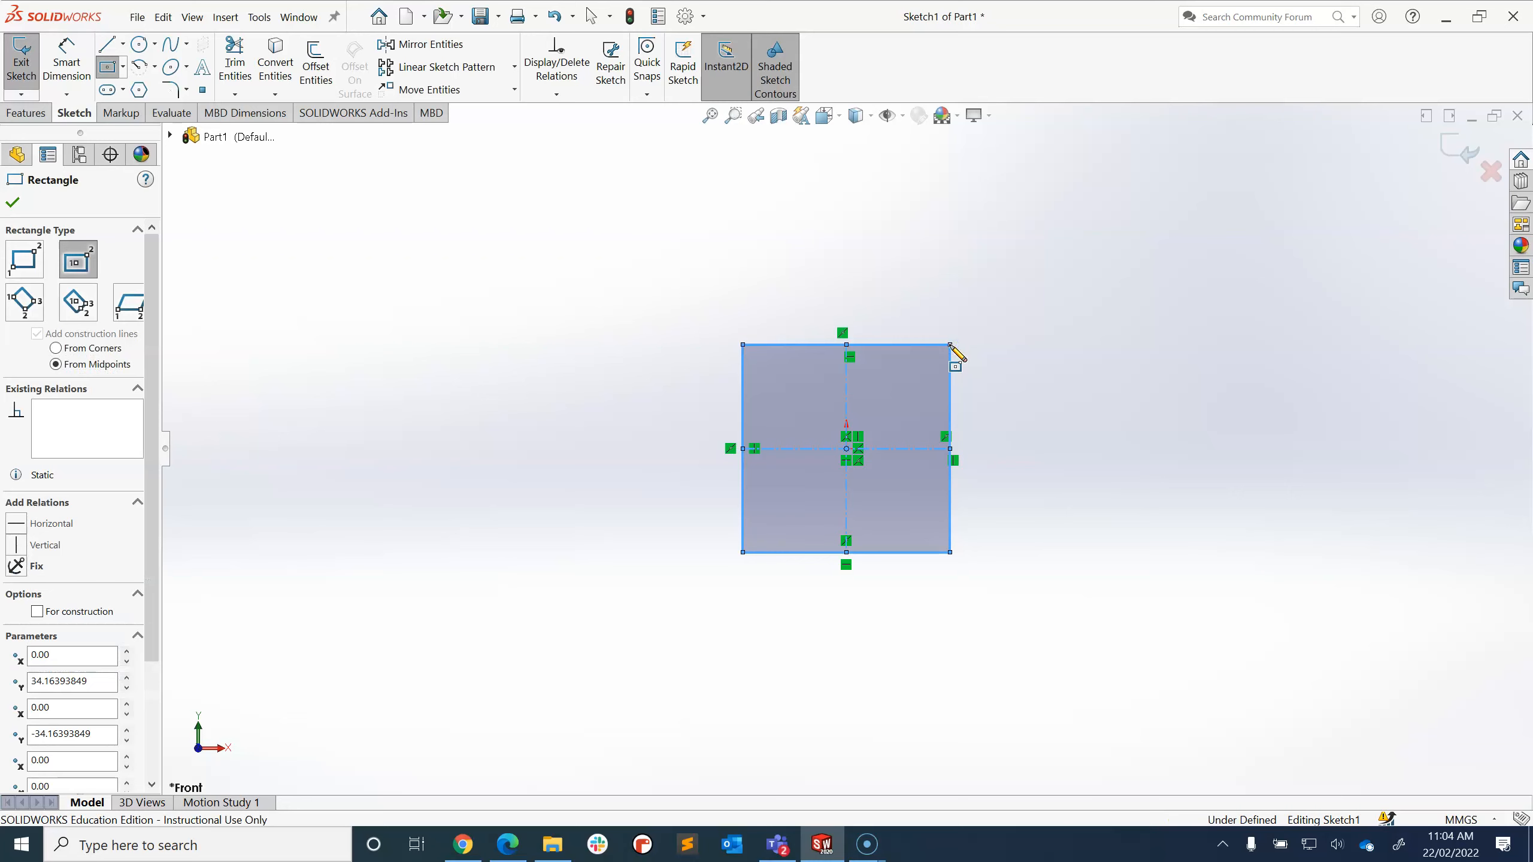
- Set the Y coordinates in the rectangle's parameters to 35 and -35 and finish the rectangle
{"action": "scroll", "coordinate": [72, 660], "scroll_direction": "down", "scroll_amount": 2}
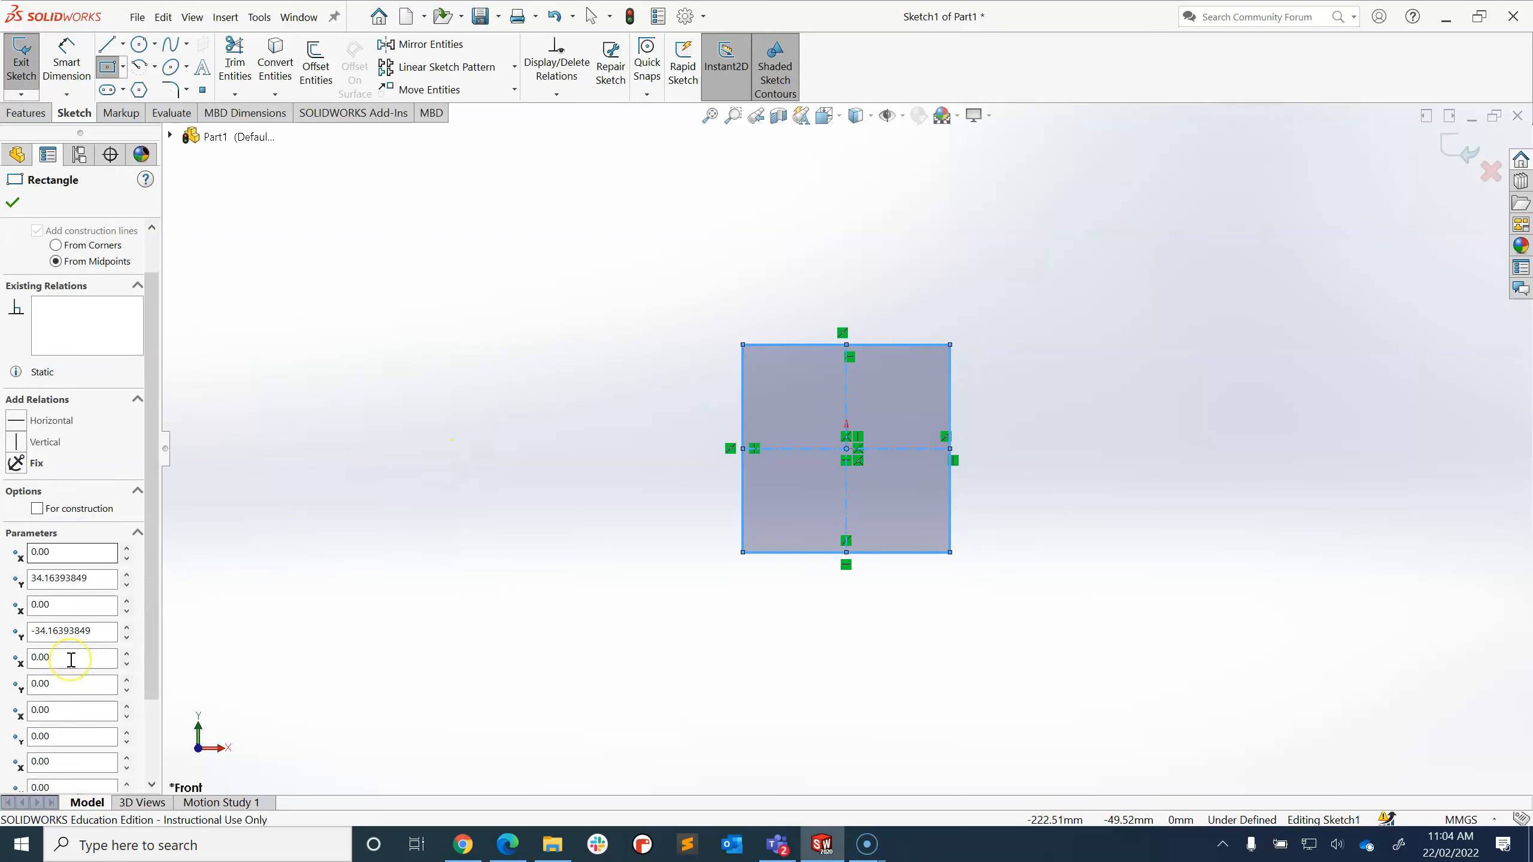
{"action": "scroll", "coordinate": [71, 659], "scroll_direction": "down", "scroll_amount": 1}
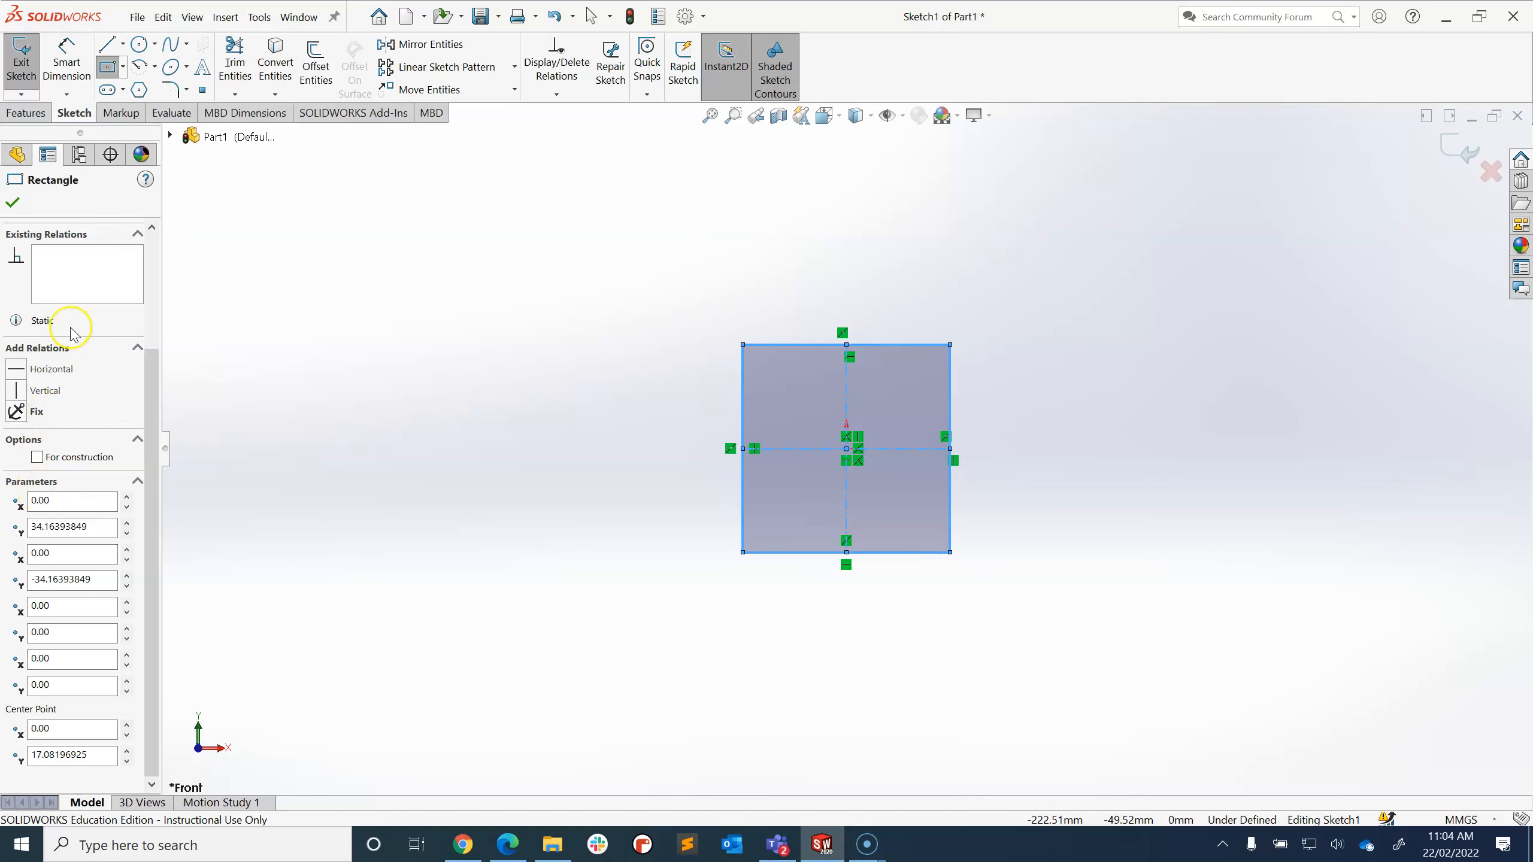
{"action": "scroll", "coordinate": [71, 333], "scroll_direction": "up", "scroll_amount": 1}
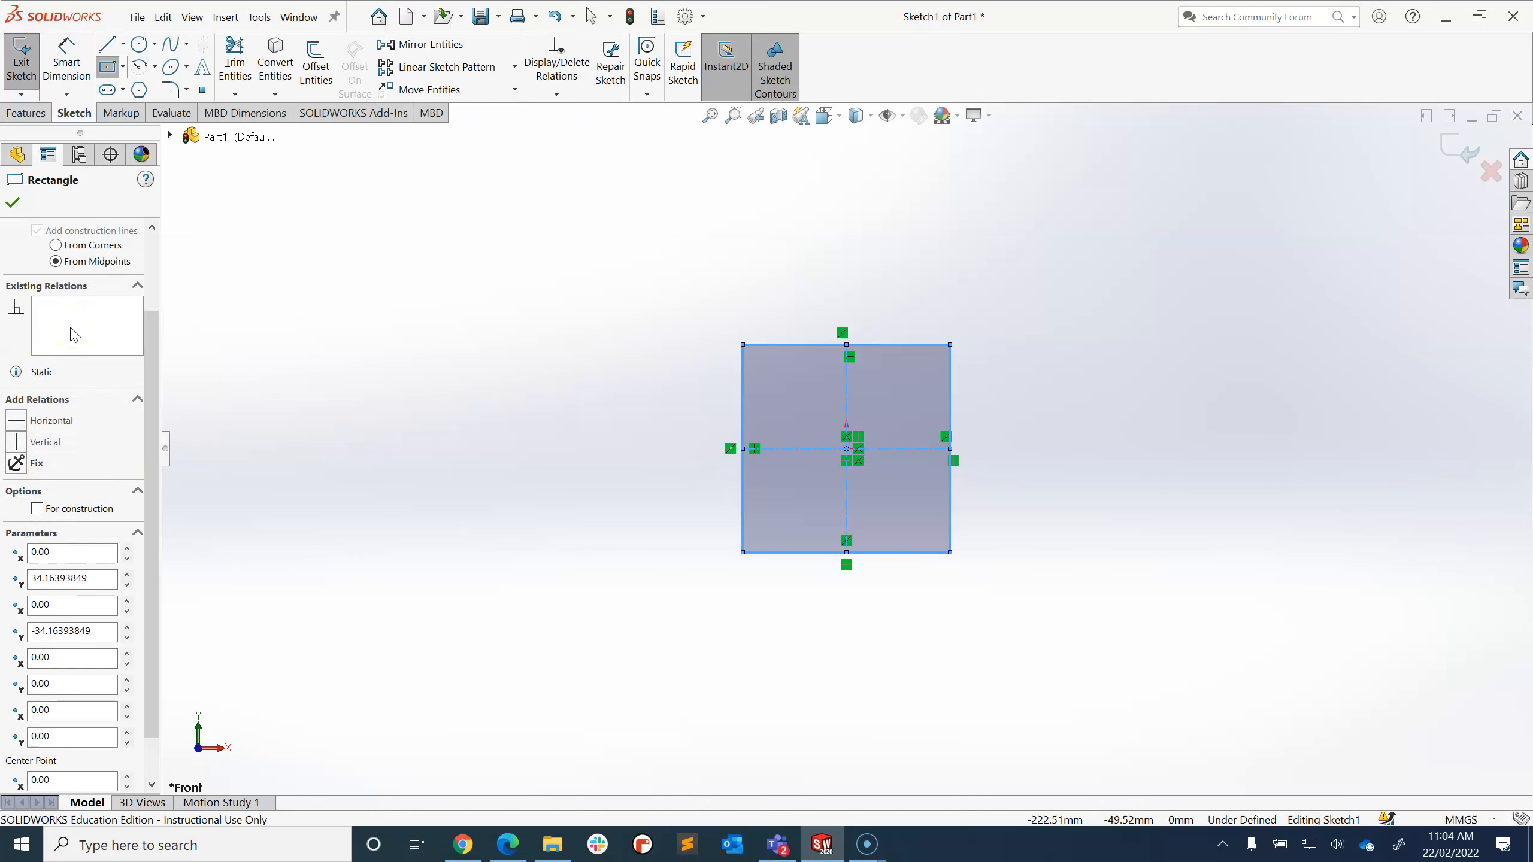
{"action": "scroll", "coordinate": [151, 743], "scroll_direction": "down", "scroll_amount": 1}
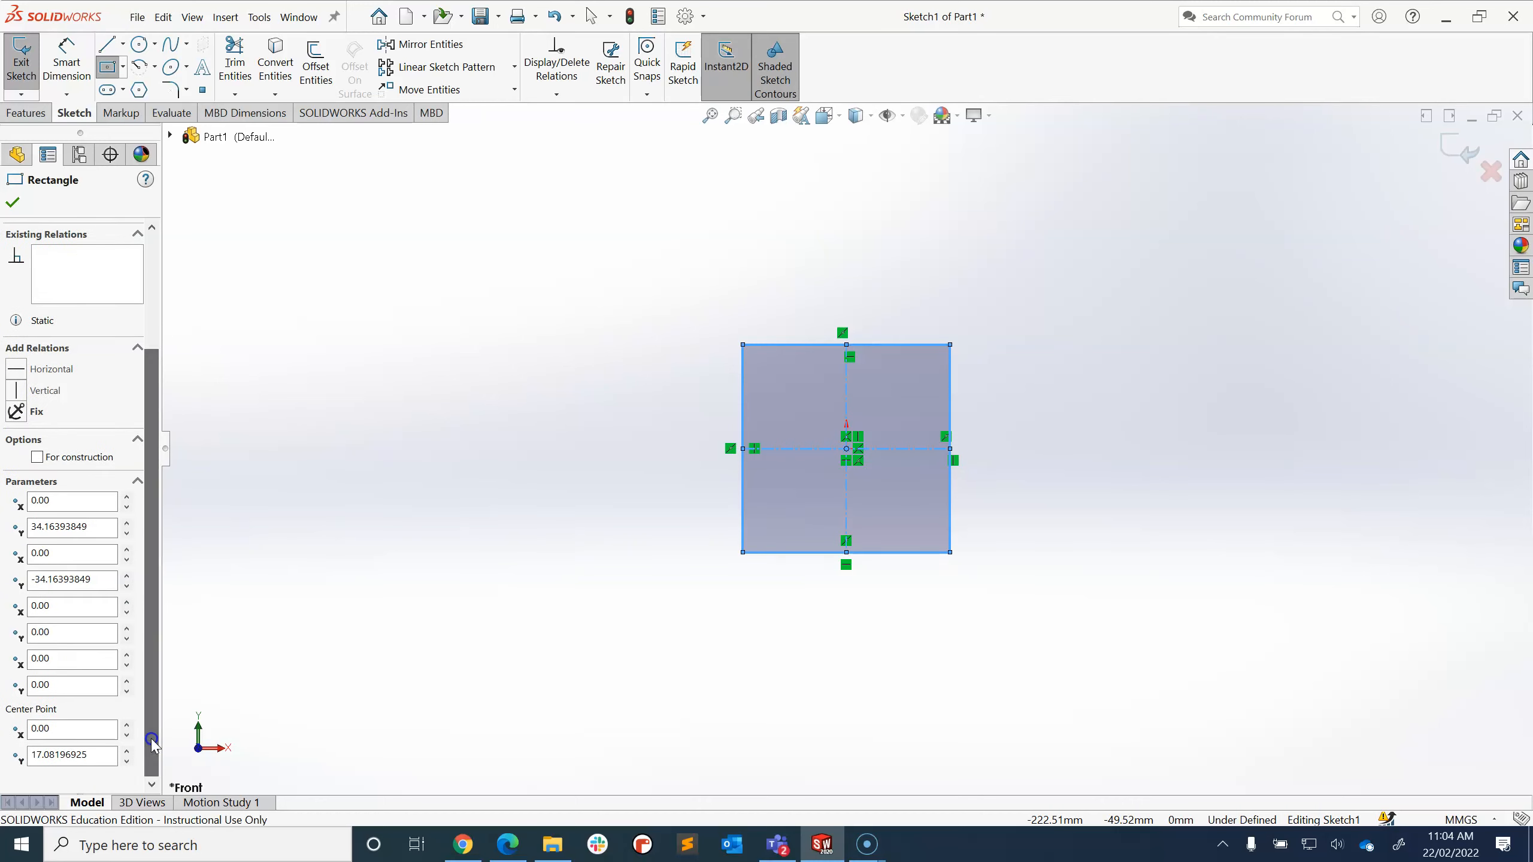
{"action": "left_click", "coordinate": [42, 528]}
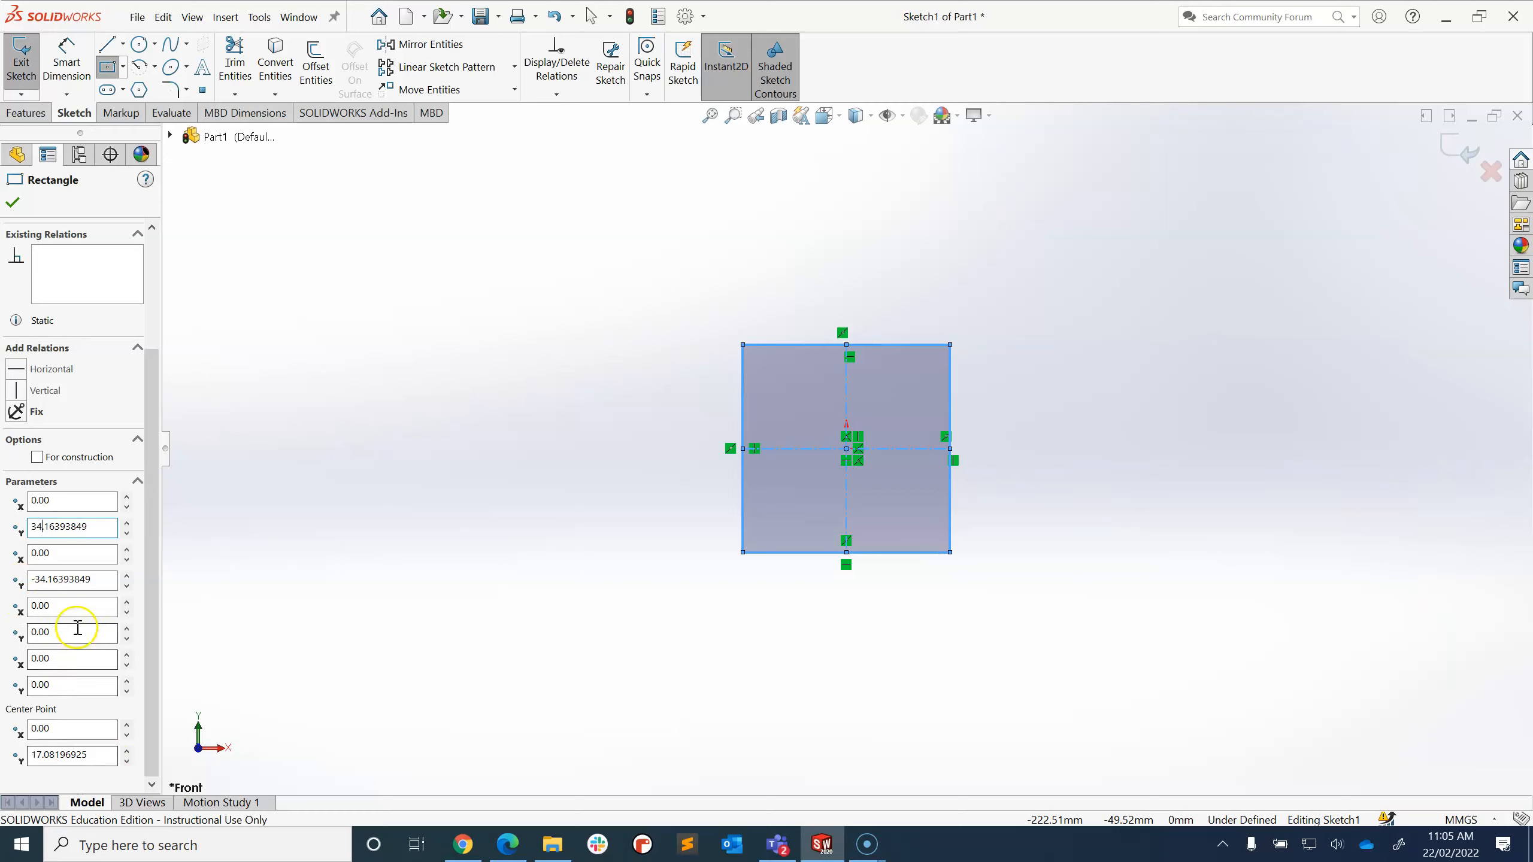
{"action": "left_click_drag", "start_coordinate": [101, 526], "coordinate": [4, 526]}
{"action": "type", "text": "35"}
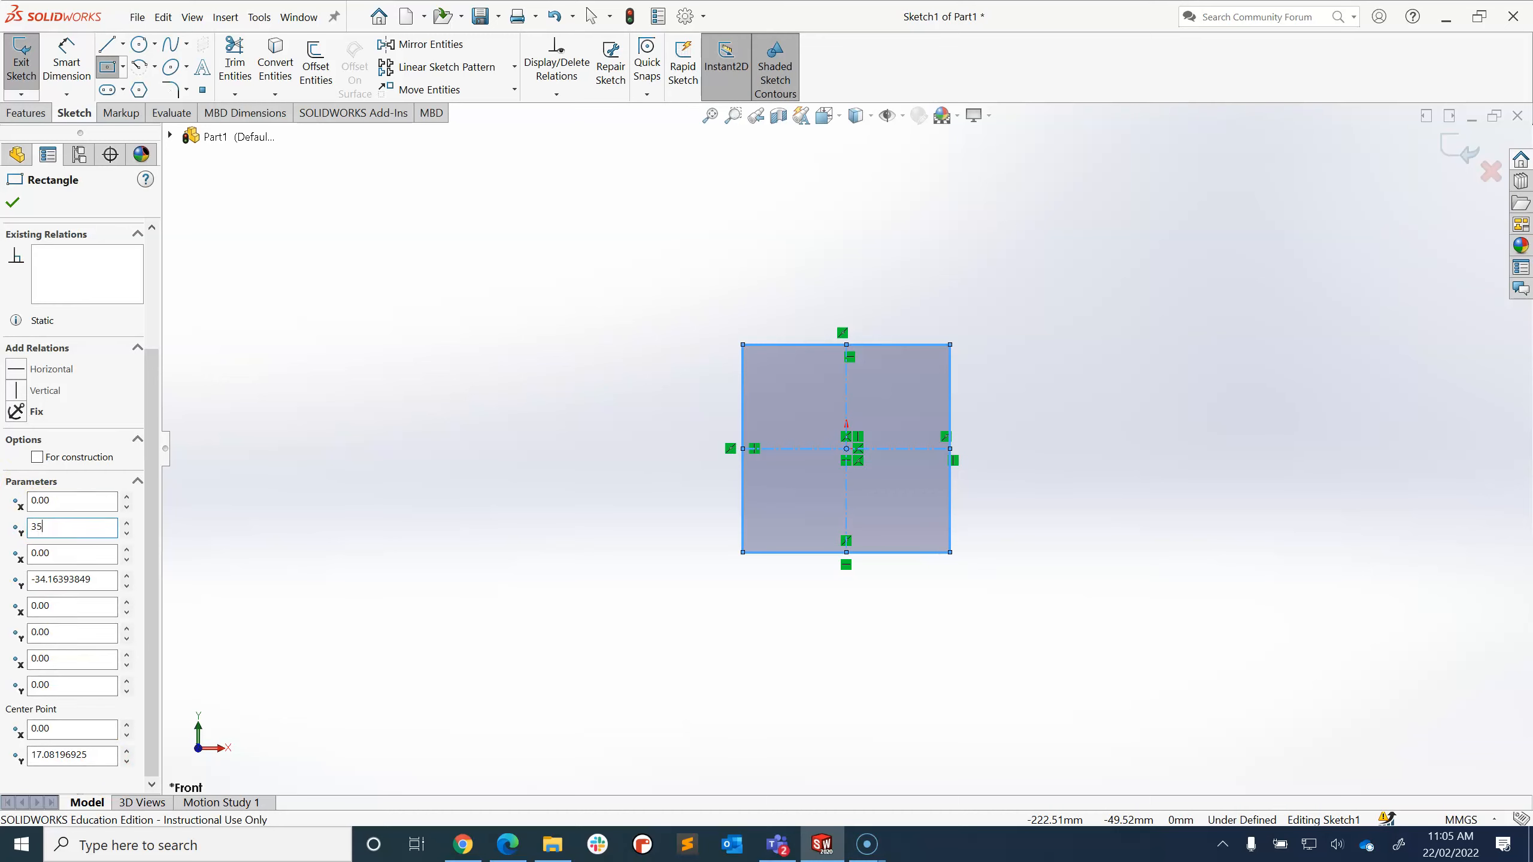
{"action": "left_click", "coordinate": [73, 580]}
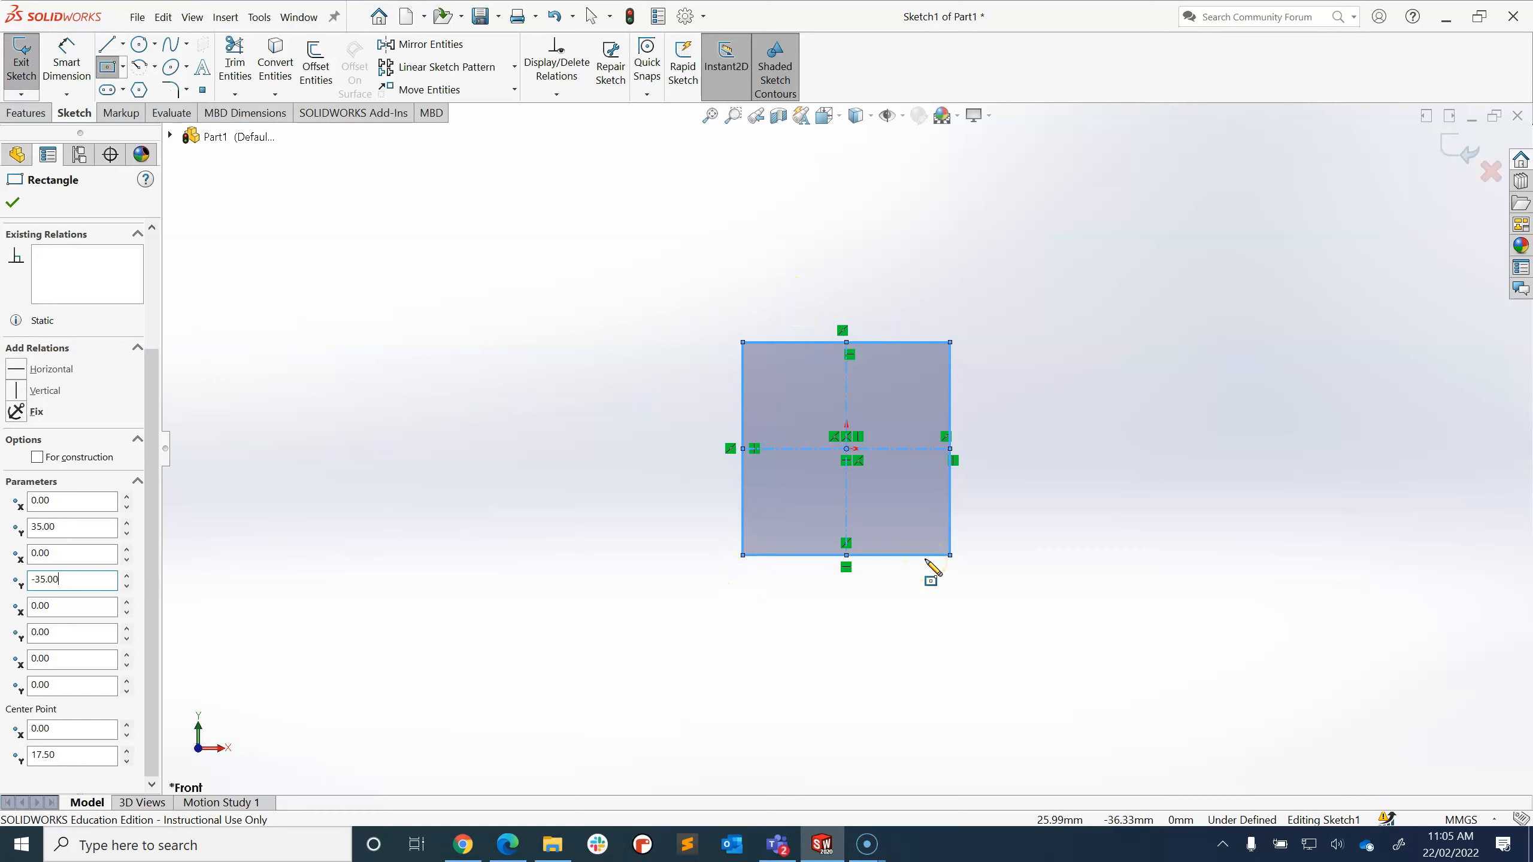
{"action": "left_click", "coordinate": [12, 203]}
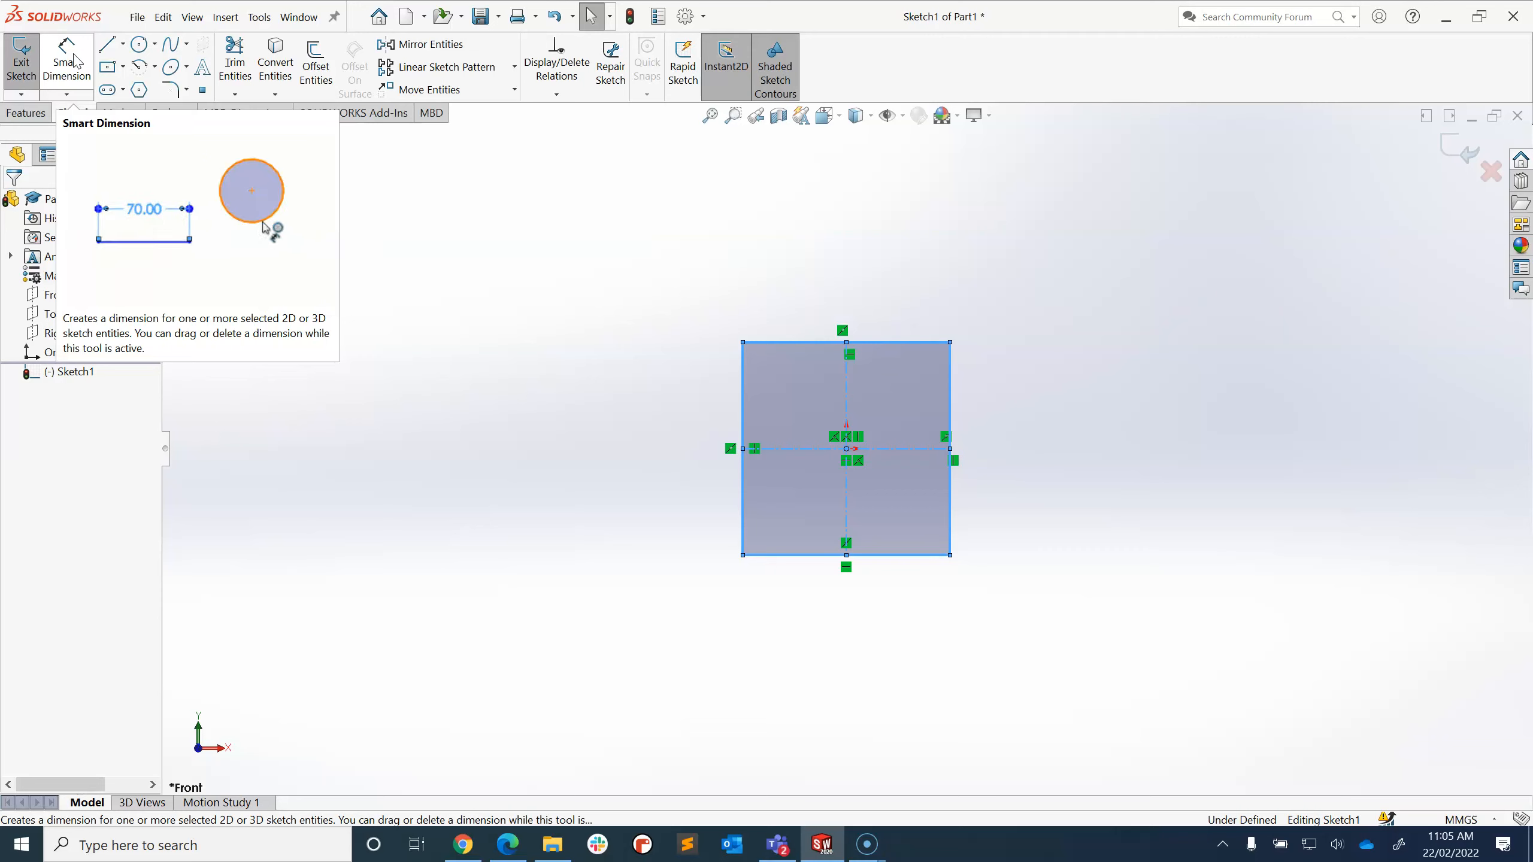
- Dimension the rectangle's upper horizontal edge above the shape and set its length to 100 mm
{"action": "left_click", "coordinate": [48, 159]}
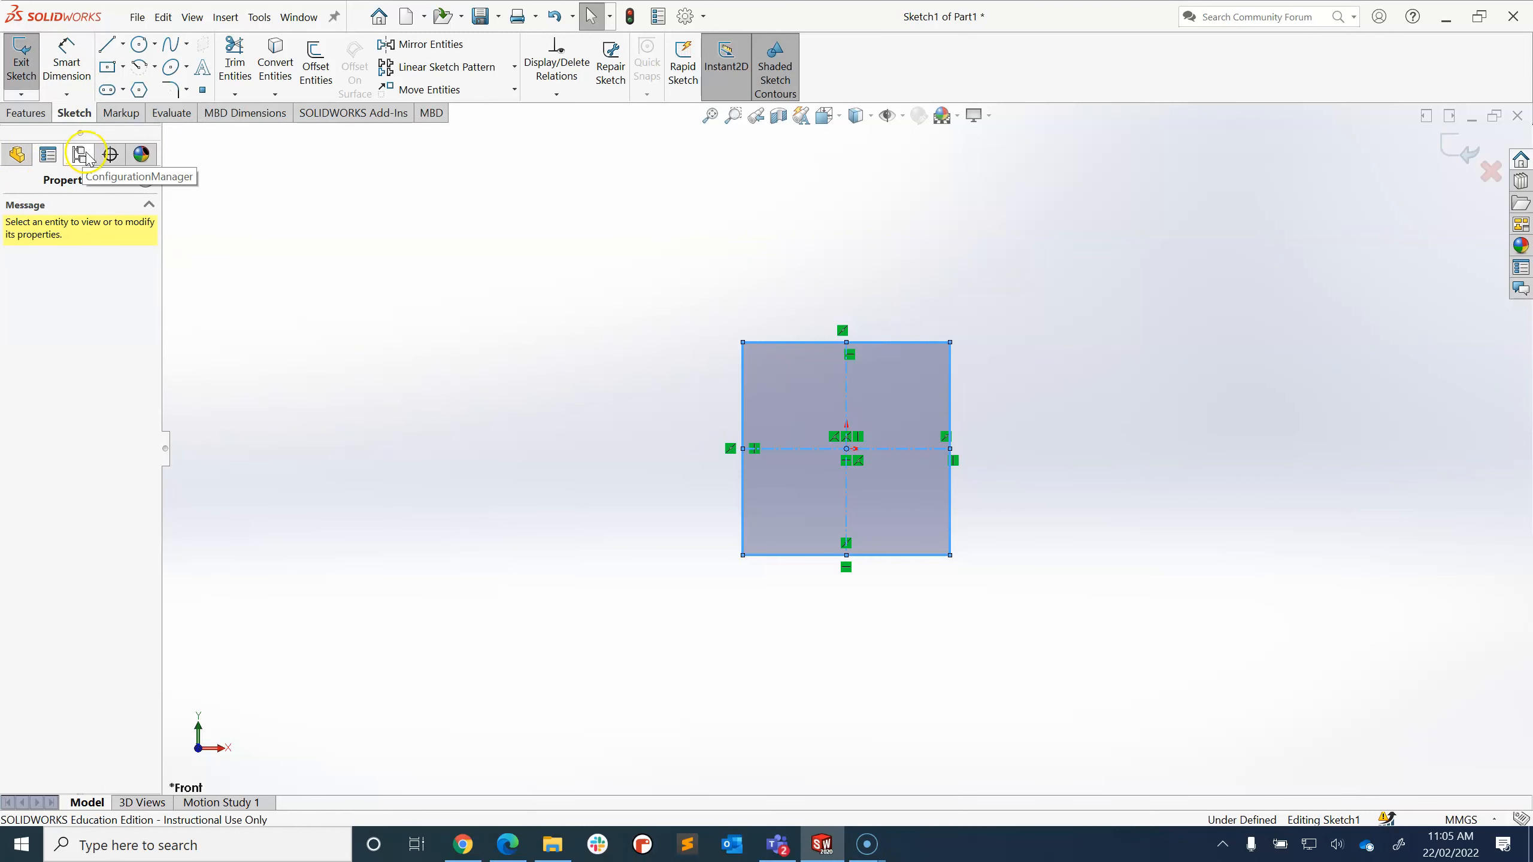
{"action": "left_click", "coordinate": [18, 157]}
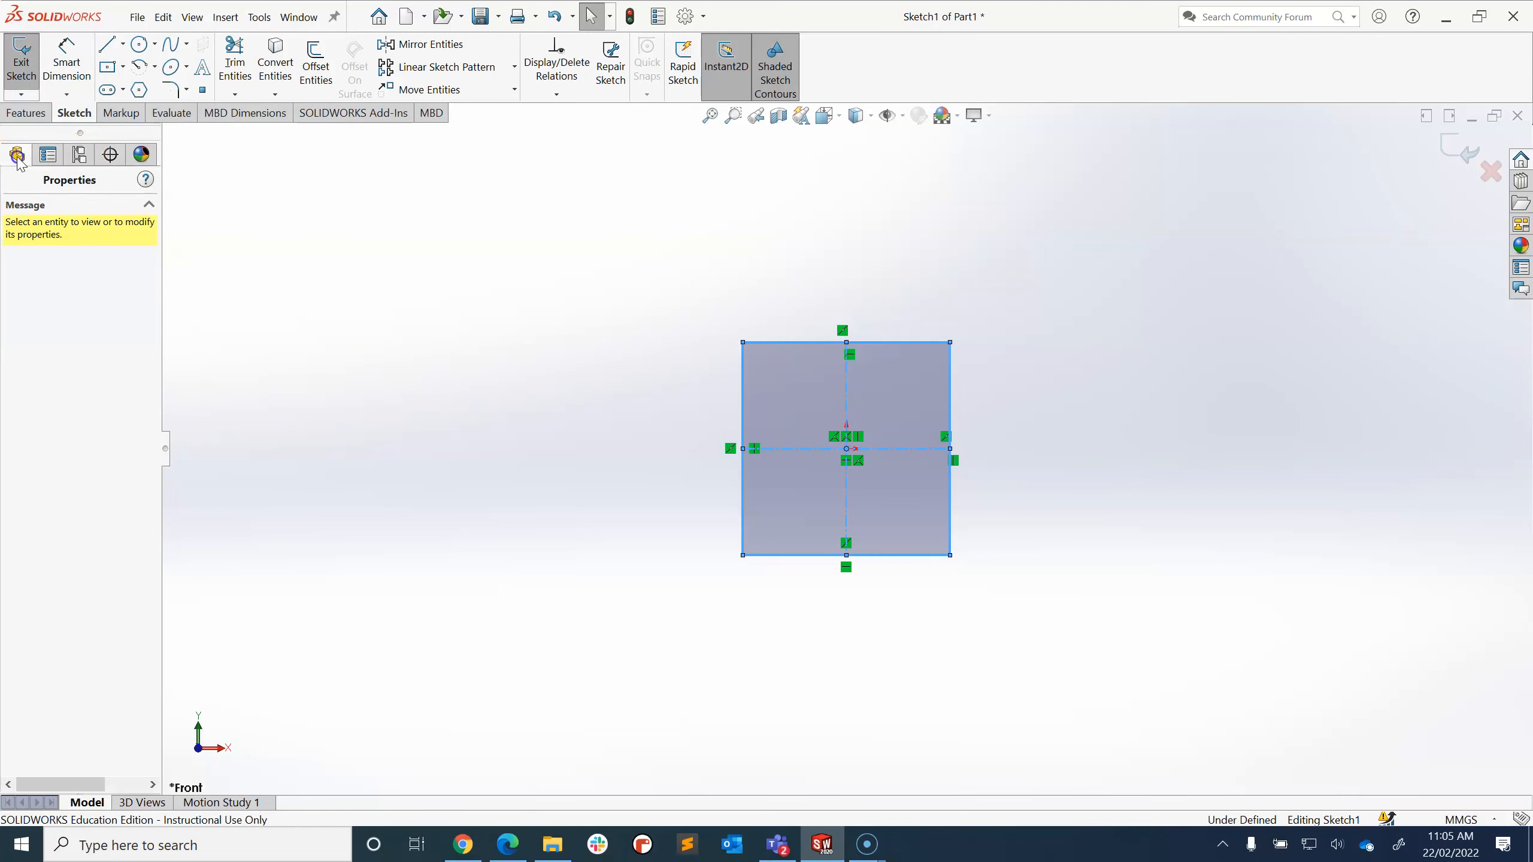
{"action": "left_click", "coordinate": [67, 61]}
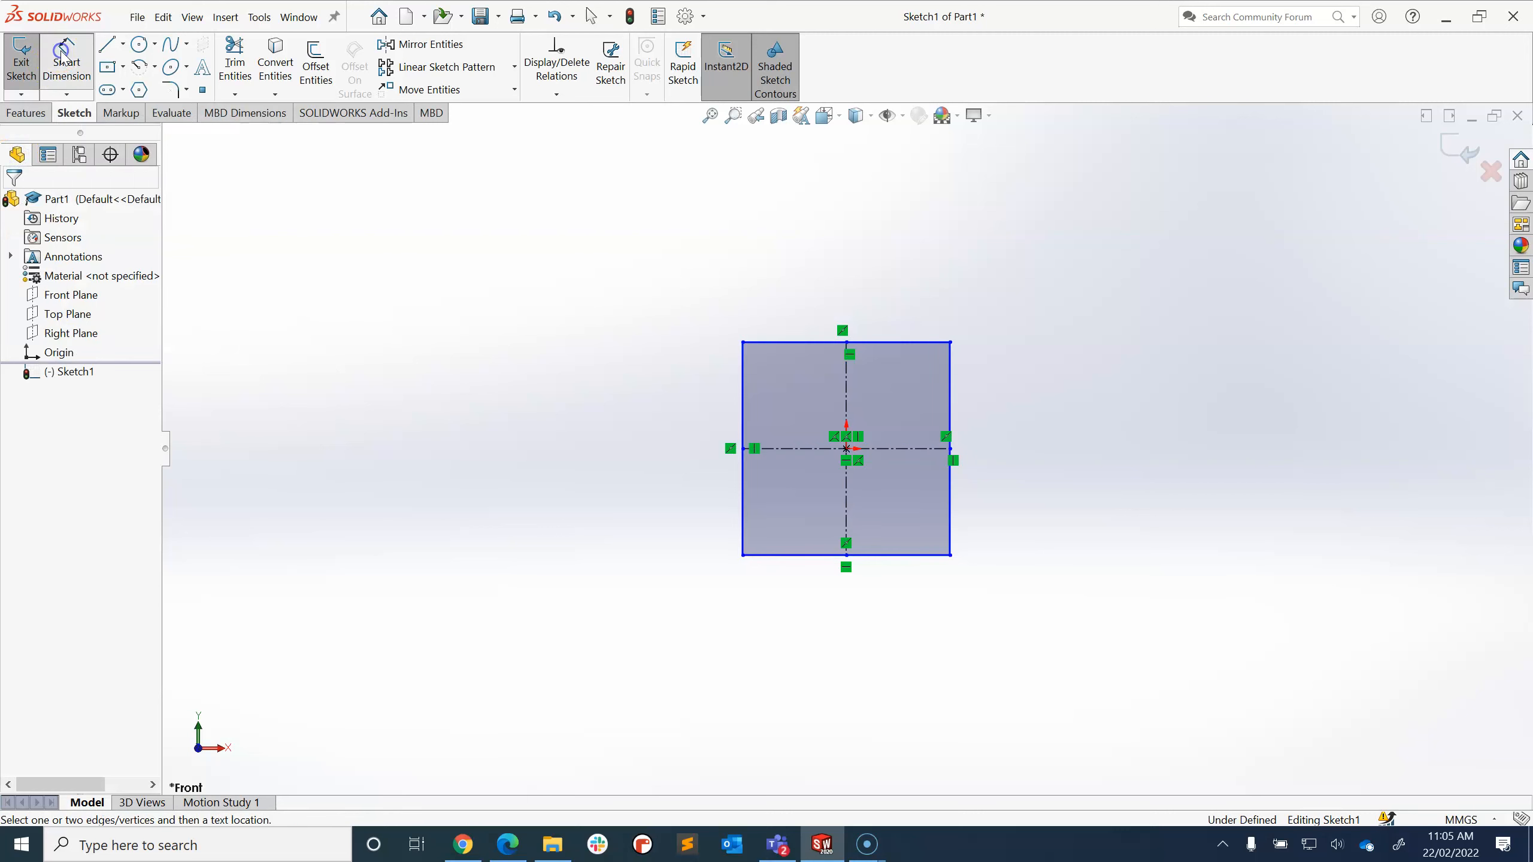
{"action": "left_click", "coordinate": [747, 343]}
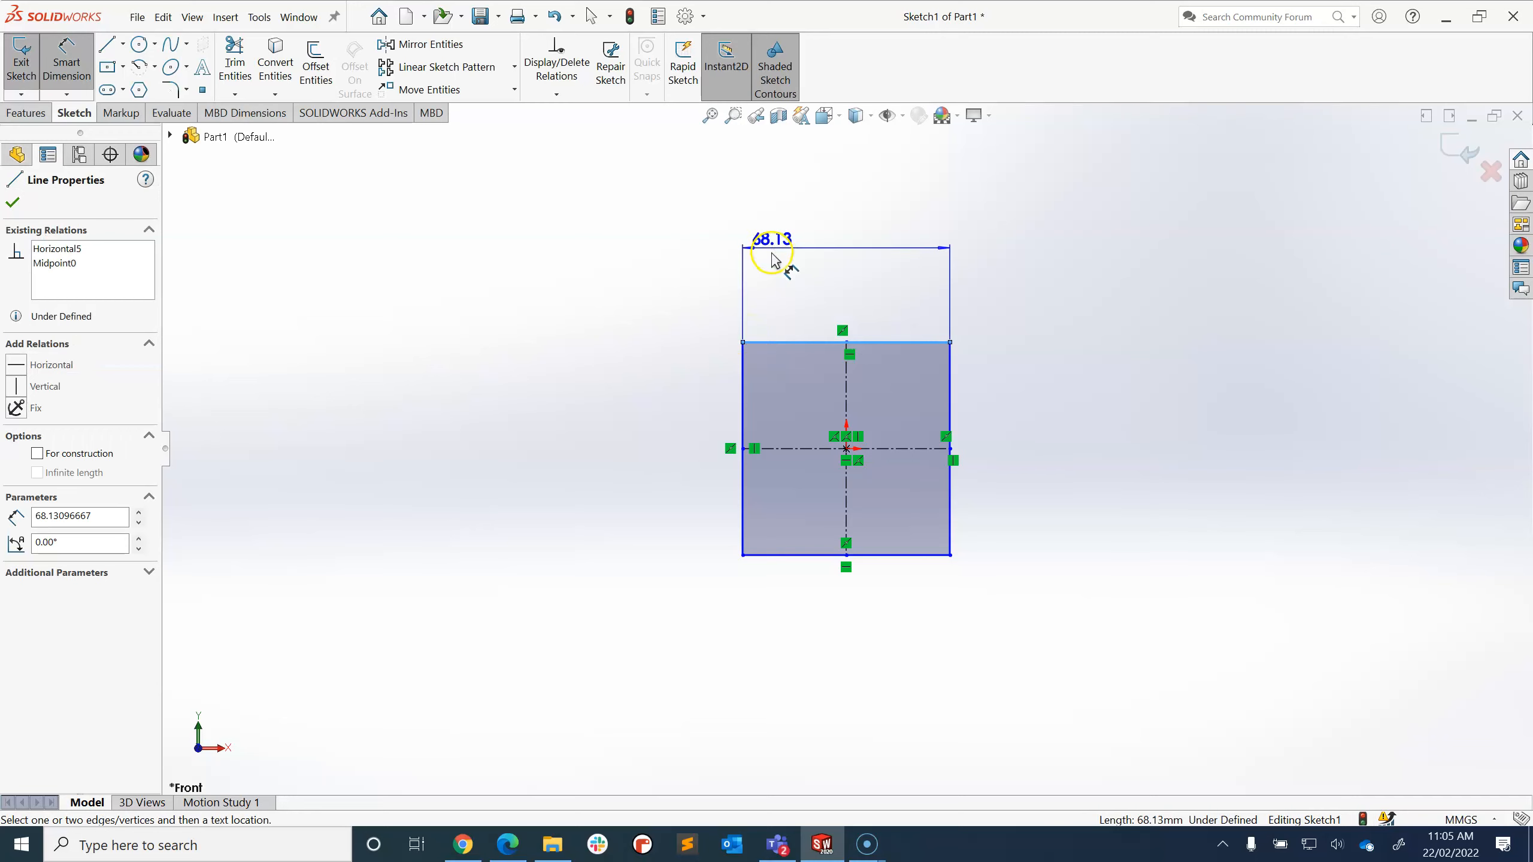
{"action": "left_click", "coordinate": [780, 221]}
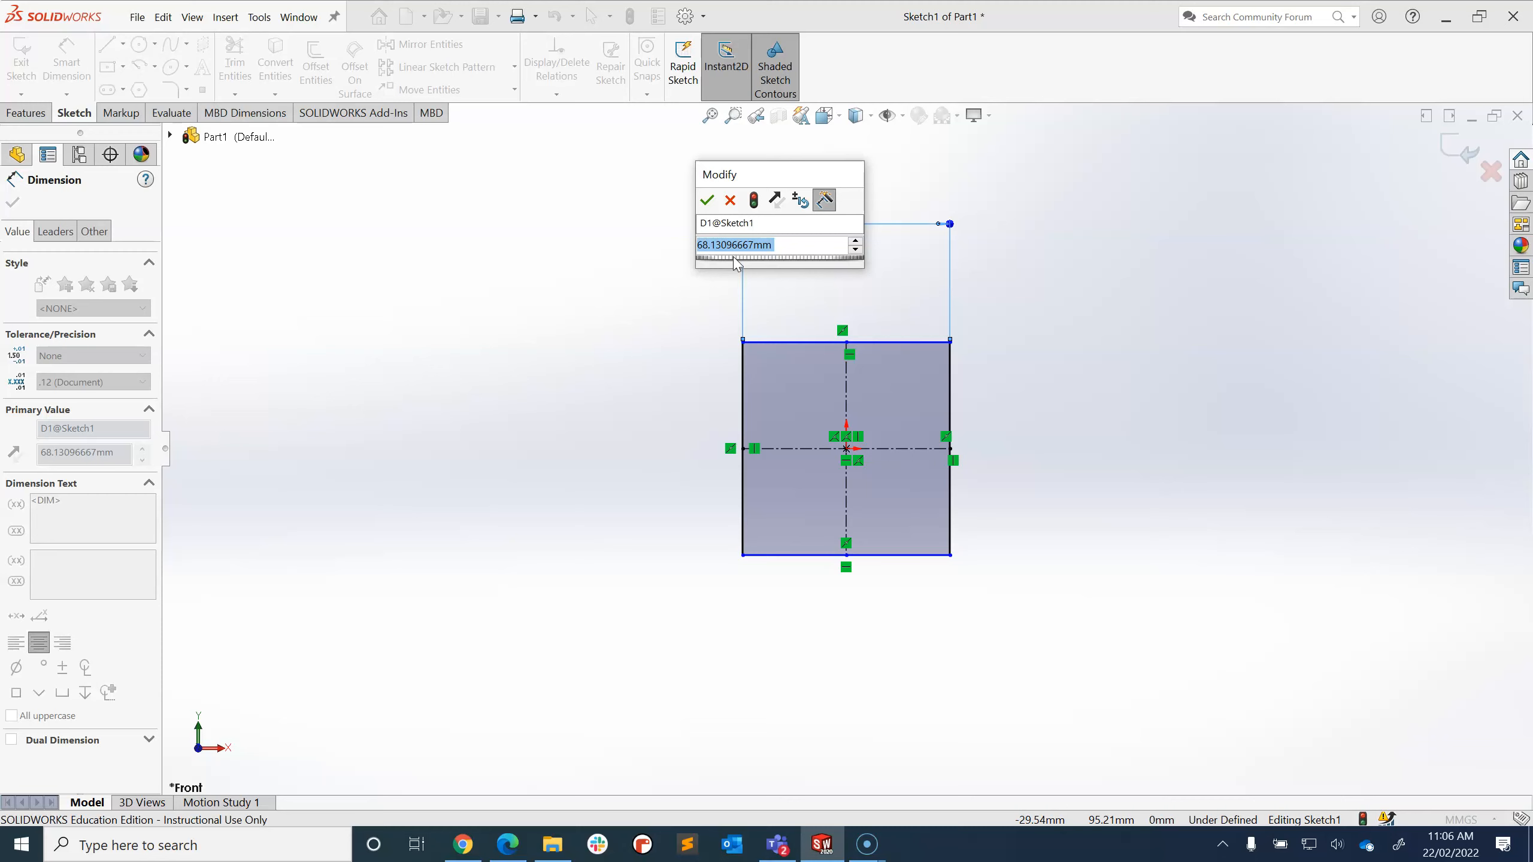
{"action": "type", "text": "100"}
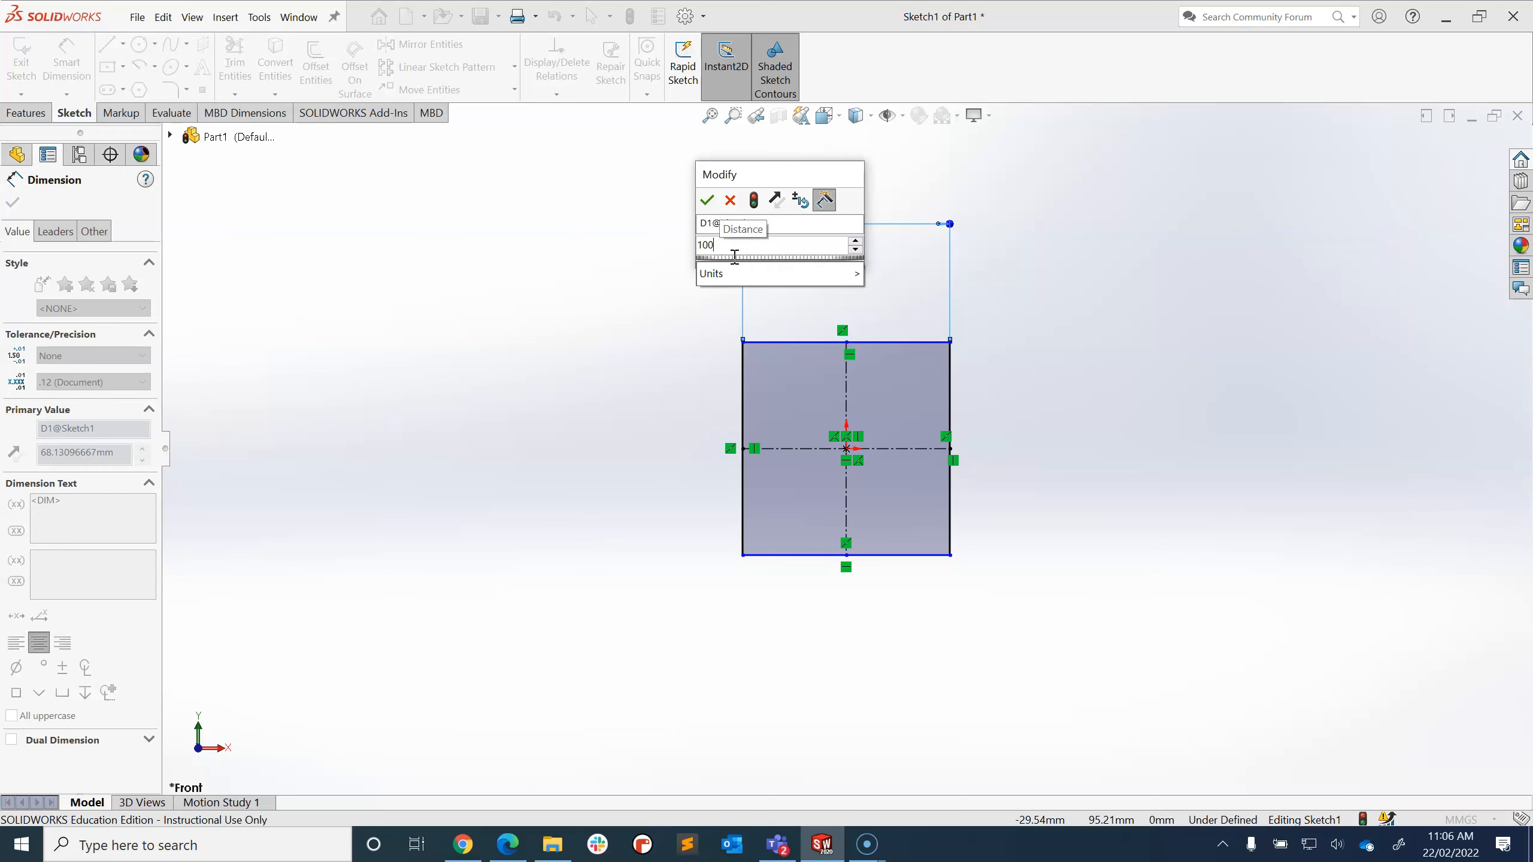
{"action": "left_click", "coordinate": [706, 200]}
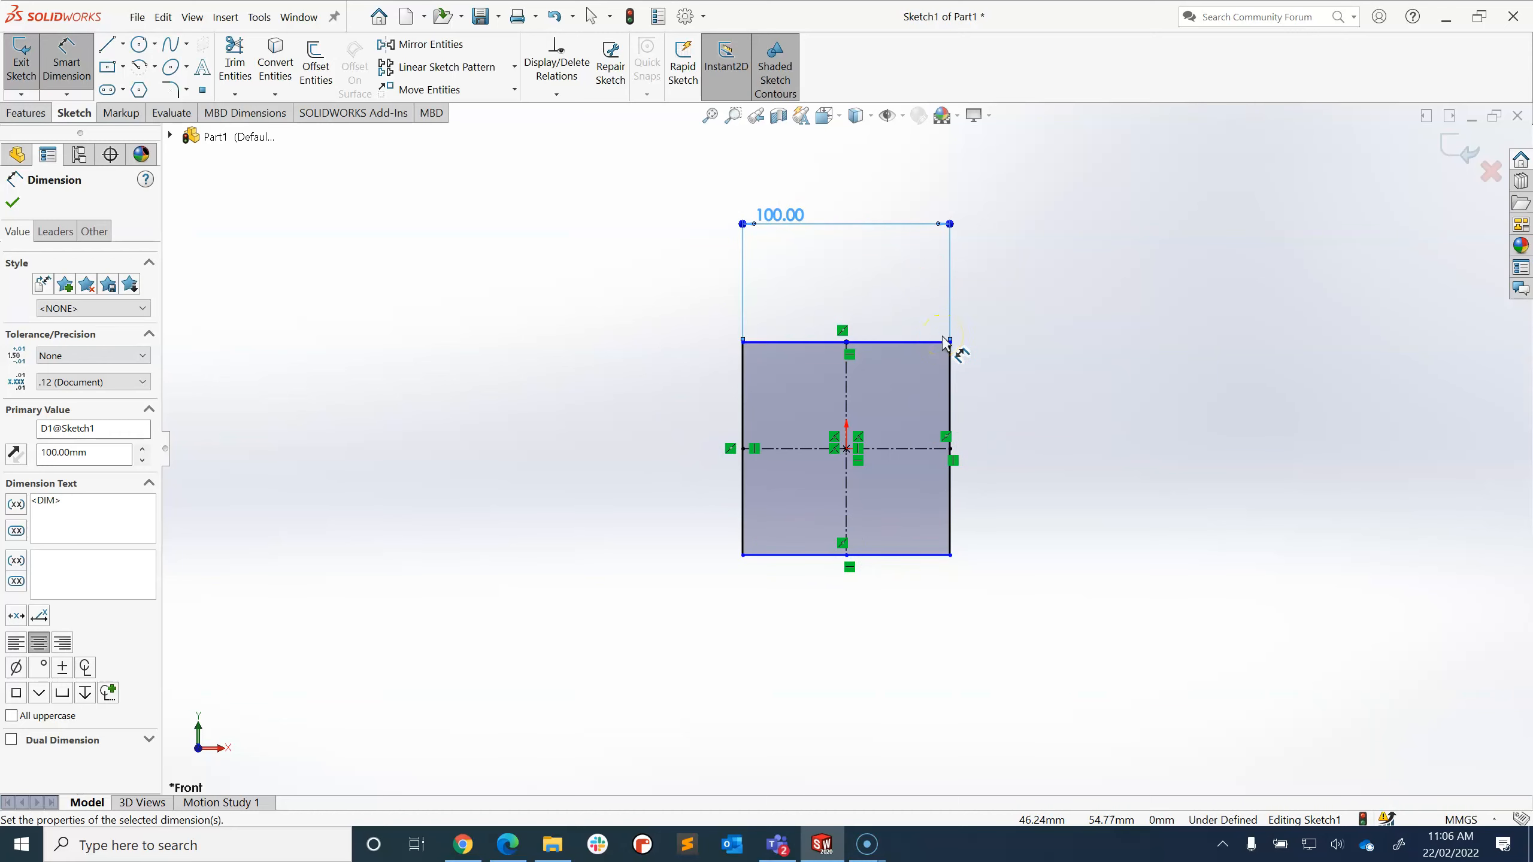
- Dimension the square's left vertical edge at 100 mm and move the width dimension slightly farther above the shape
{"action": "left_click", "coordinate": [746, 384]}
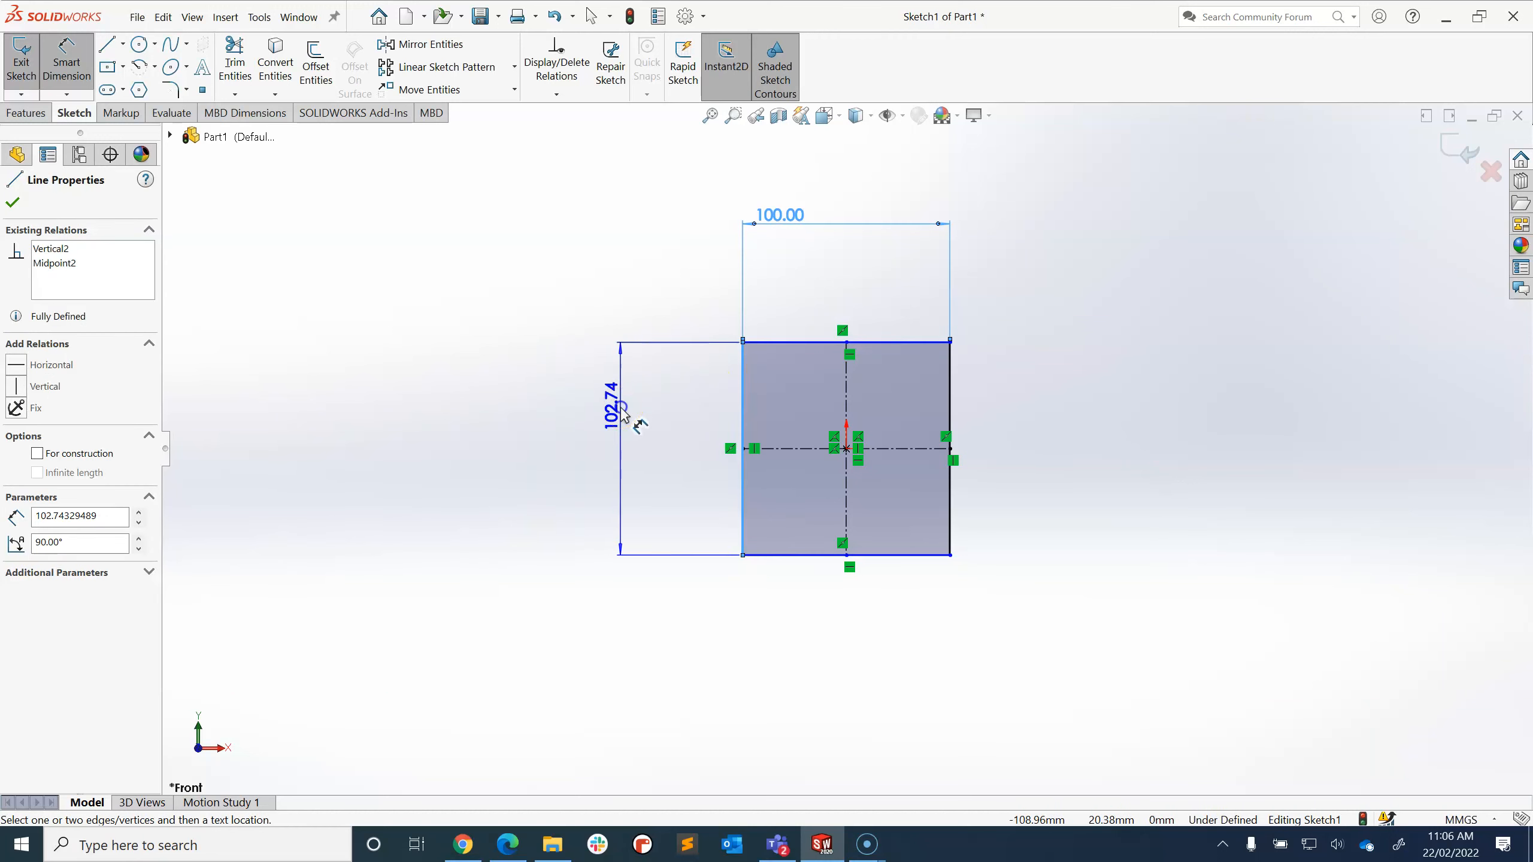
{"action": "left_click", "coordinate": [622, 412]}
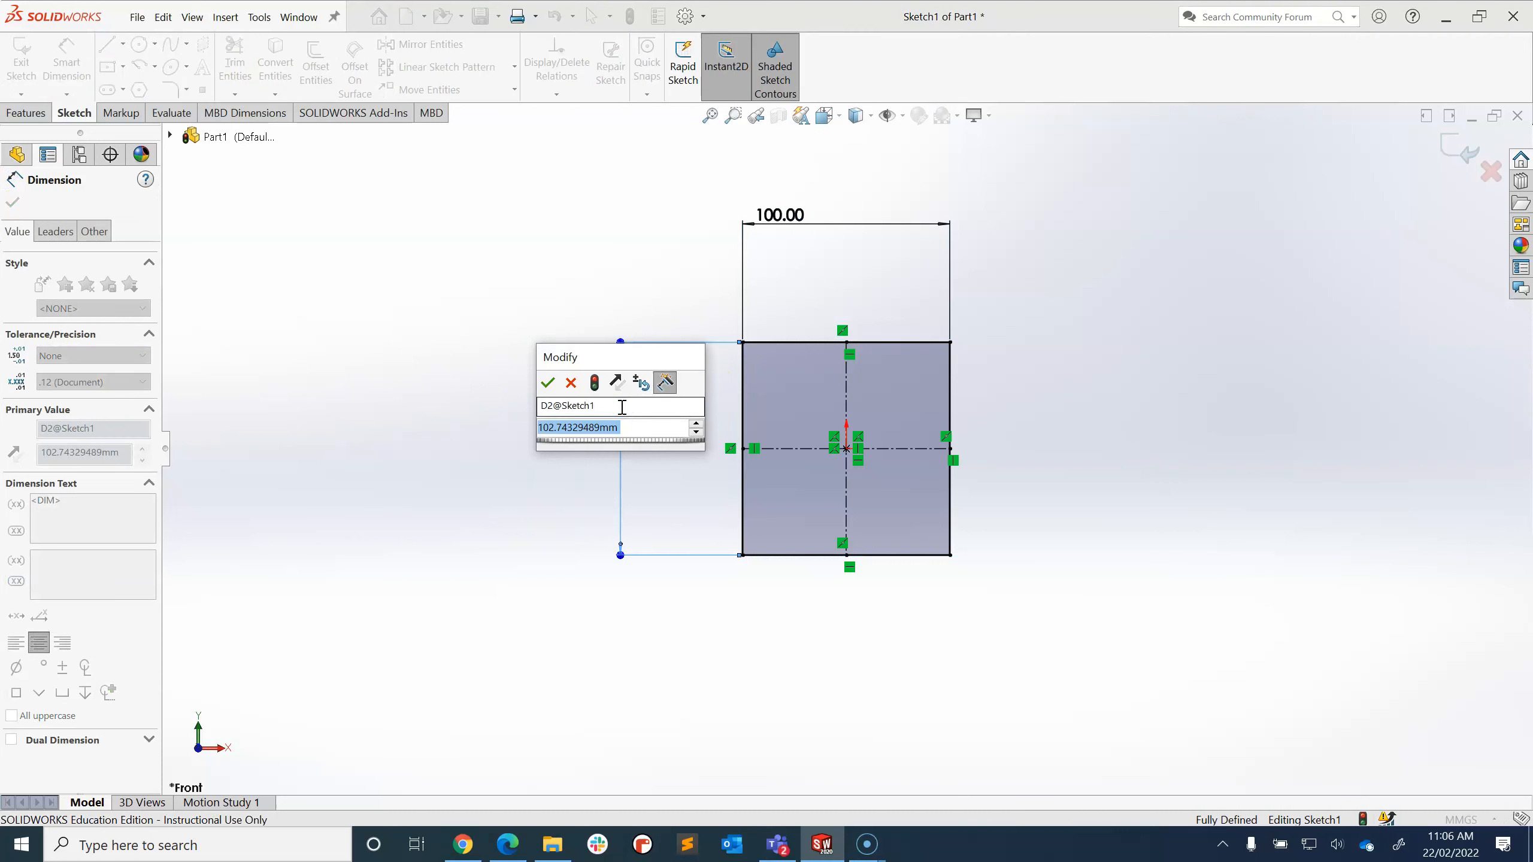
{"action": "type", "text": "100"}
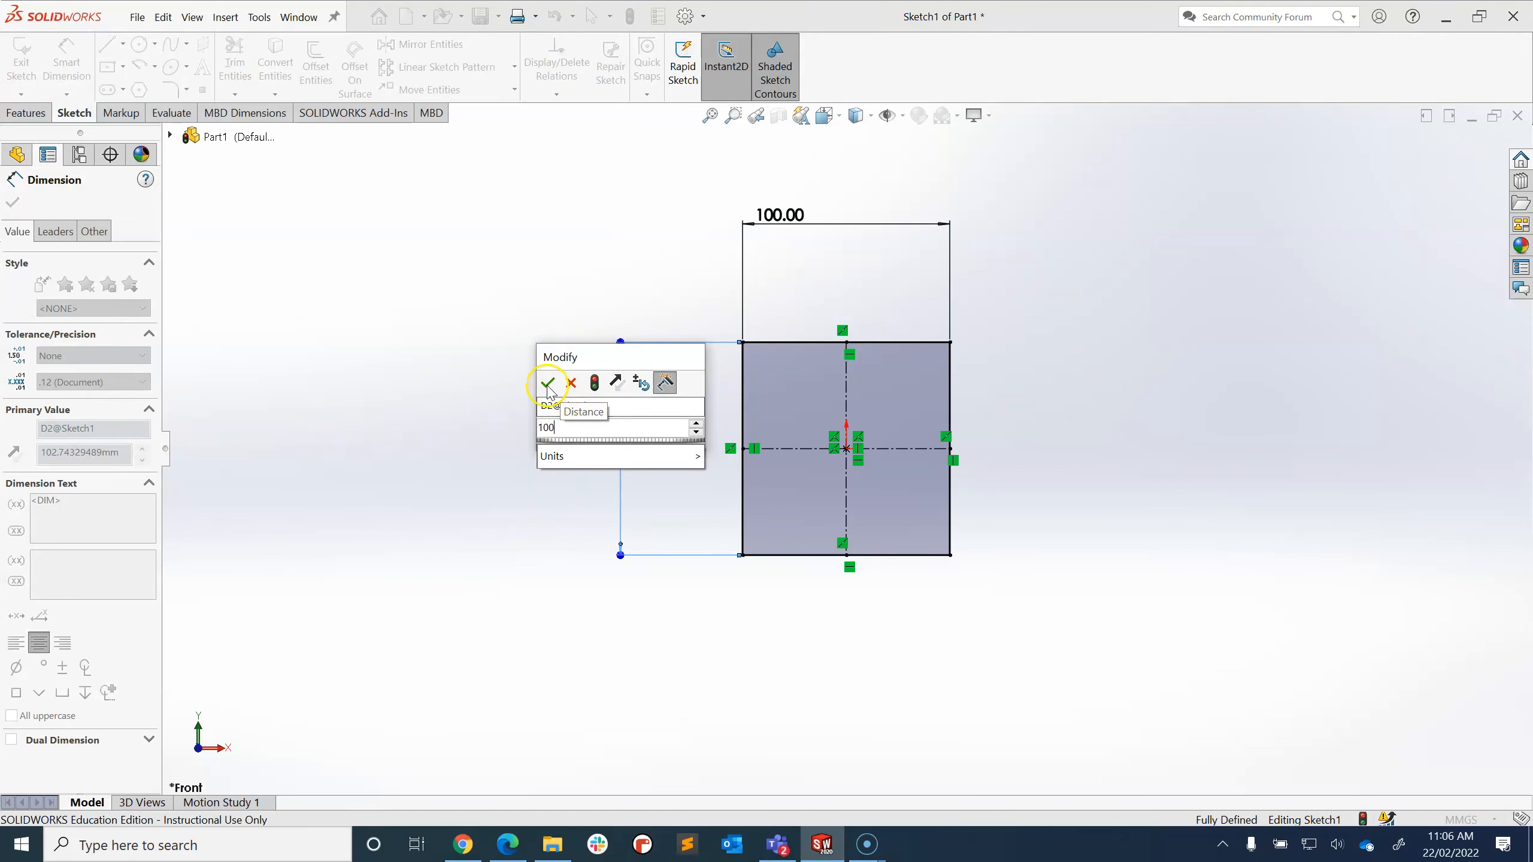
{"action": "left_click", "coordinate": [548, 384]}
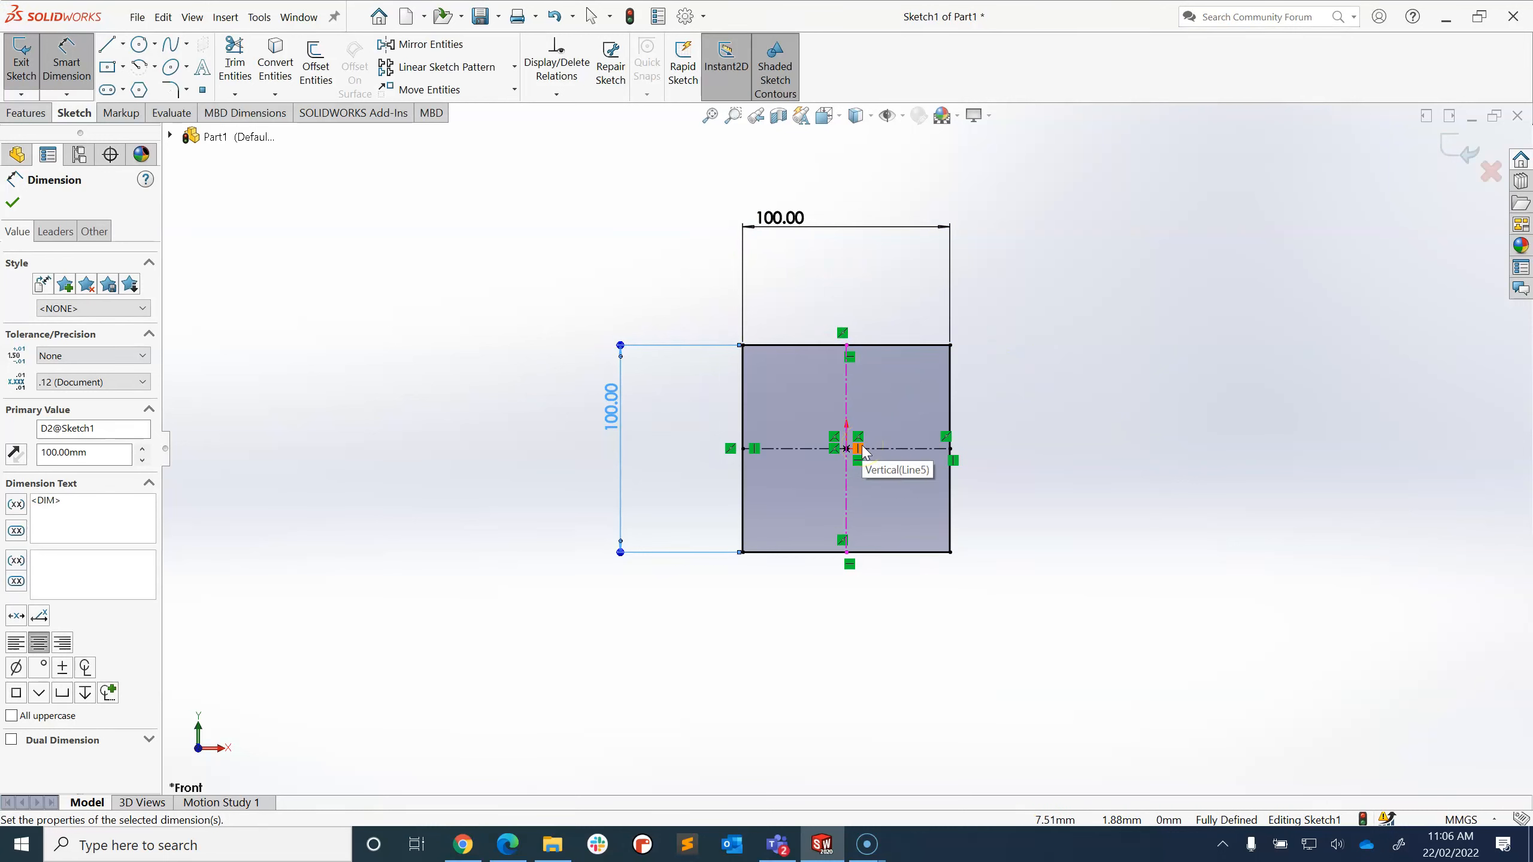
{"action": "left_click", "coordinate": [845, 228]}
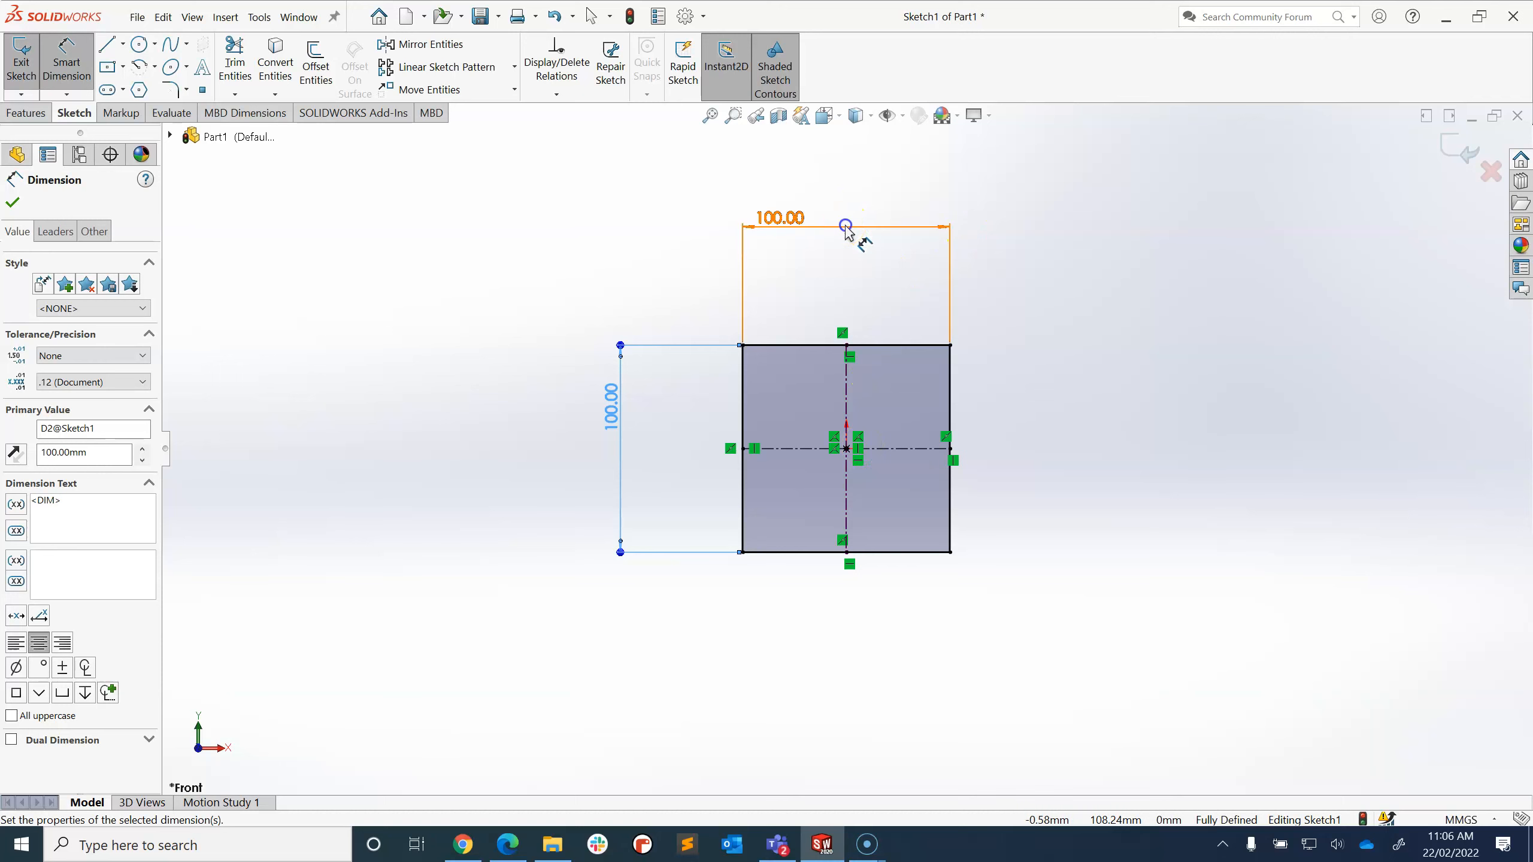
{"action": "mouse_move", "coordinate": [846, 228]}
{"action": "left_mouse_down"}
{"action": "mouse_move", "coordinate": [845, 198]}
{"action": "mouse_move", "coordinate": [855, 212]}
{"action": "left_mouse_up"}
- Stretch the square's width to about 176 mm by its dimension handle, and undo the stretch
{"action": "left_click", "coordinate": [951, 212]}
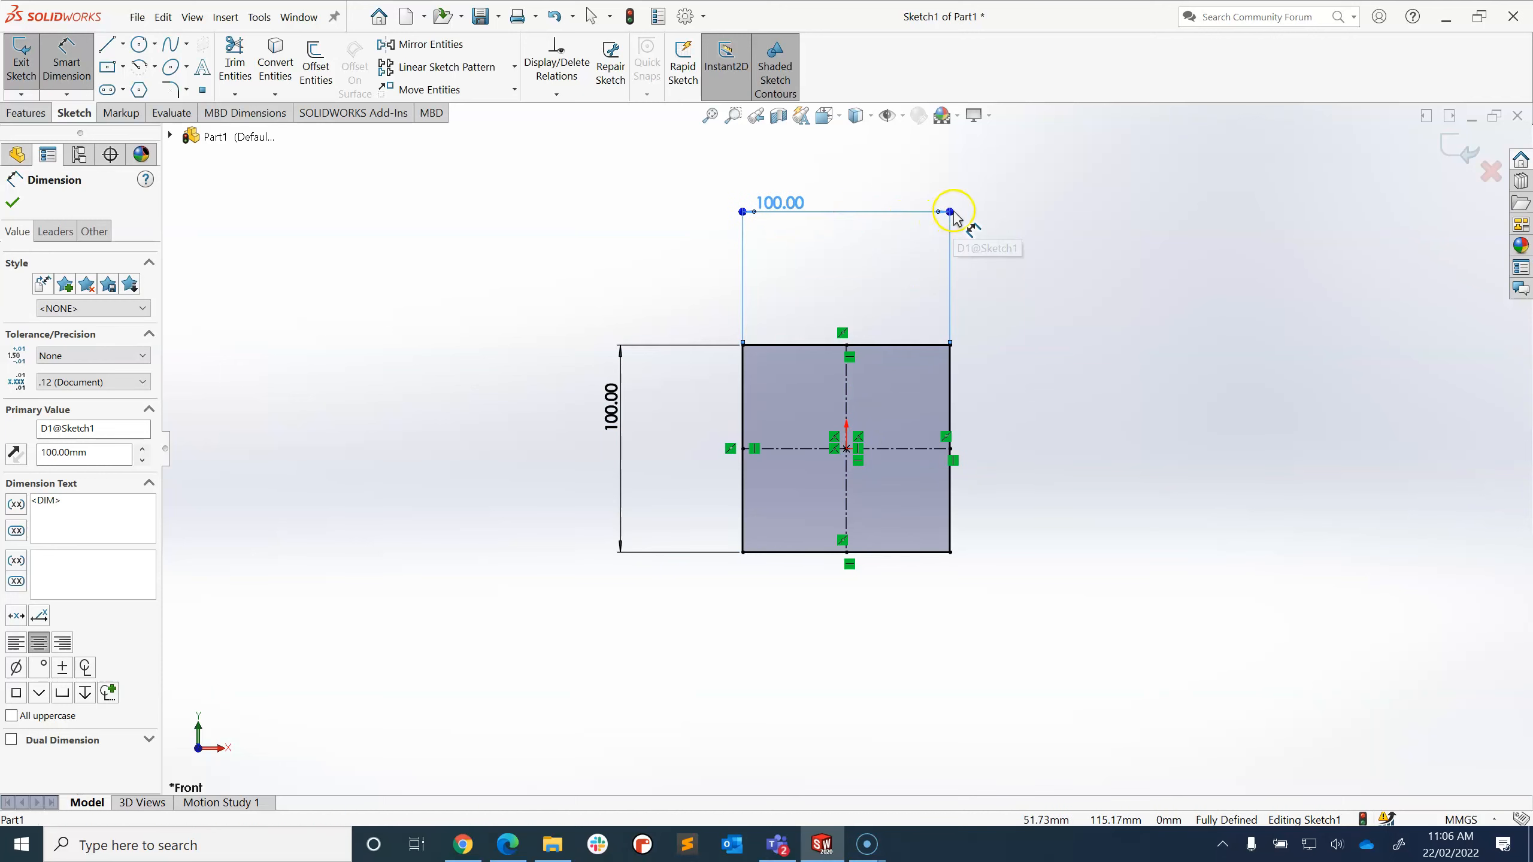
{"action": "left_click_drag", "start_coordinate": [951, 213], "coordinate": [1032, 212]}
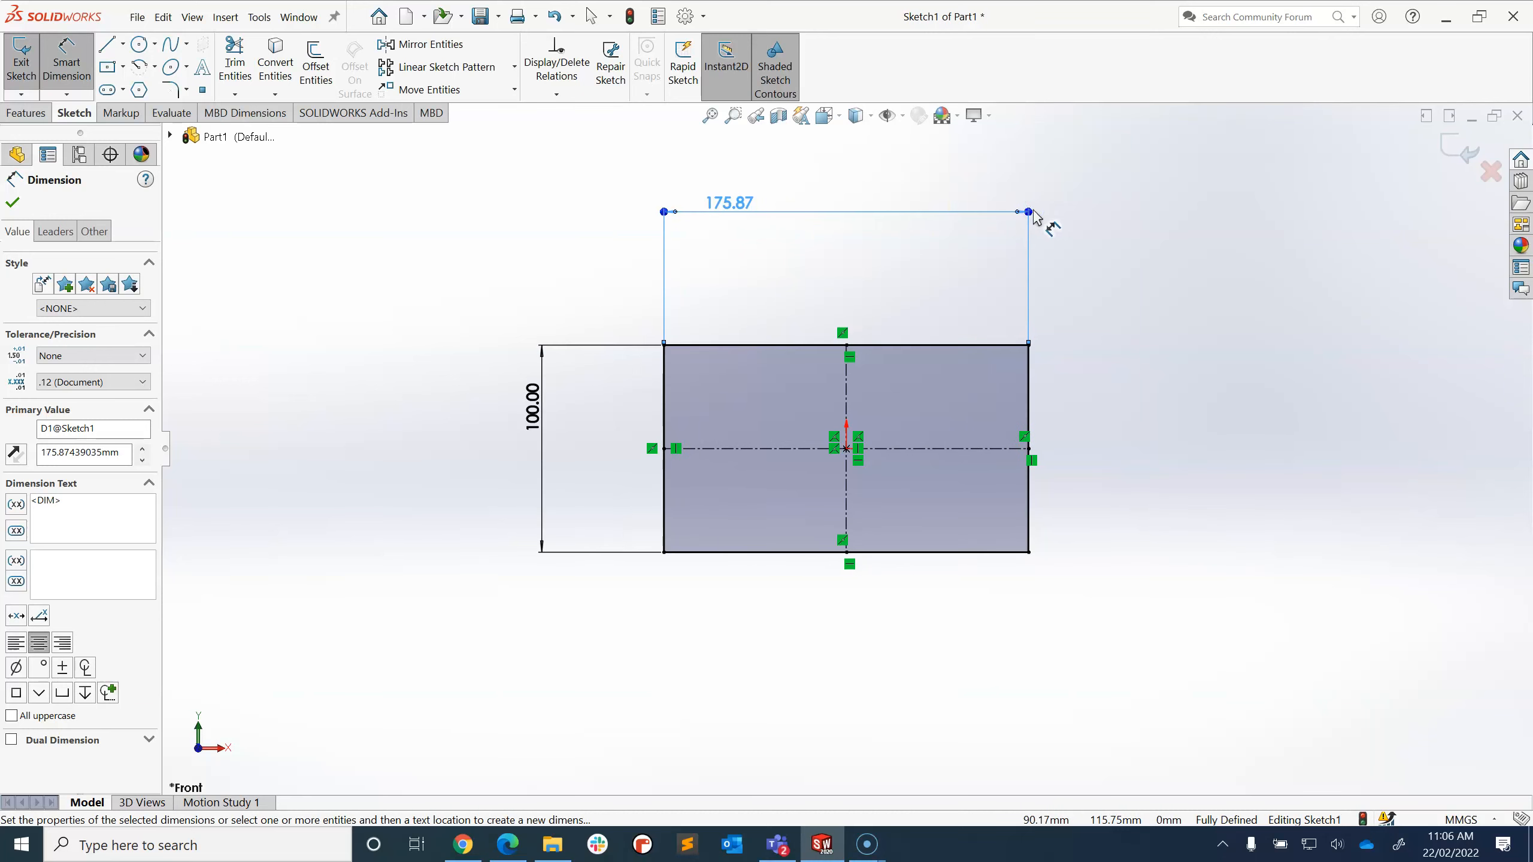
{"action": "key", "text": "Escape"}
{"action": "key", "text": "ctrl+z"}
{"action": "left_click", "coordinate": [666, 285]}
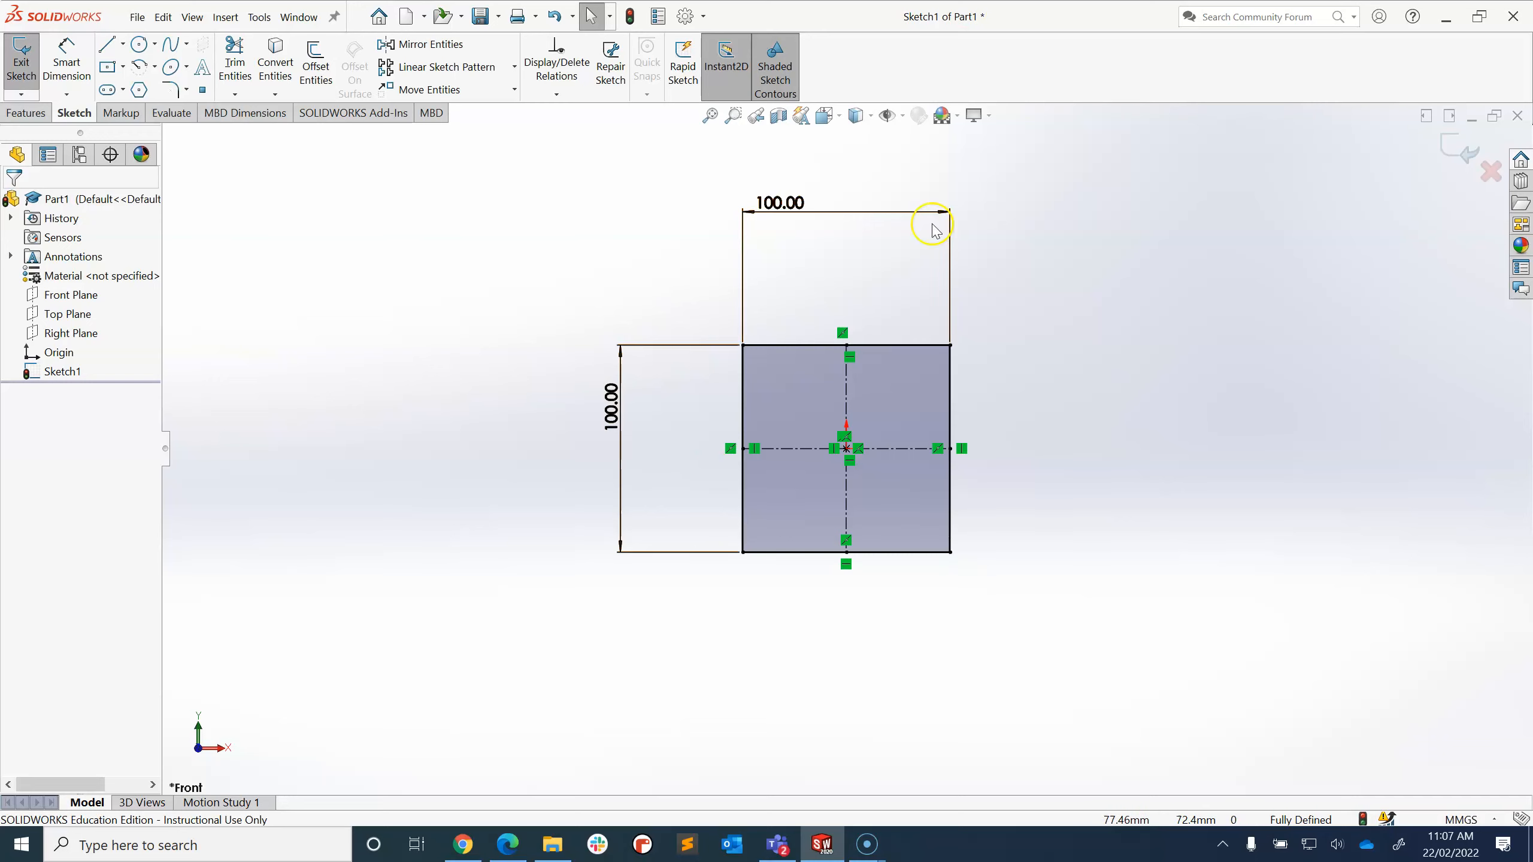
- Exit the sketch and rename it "square" in the feature tree
{"action": "left_click", "coordinate": [411, 20]}
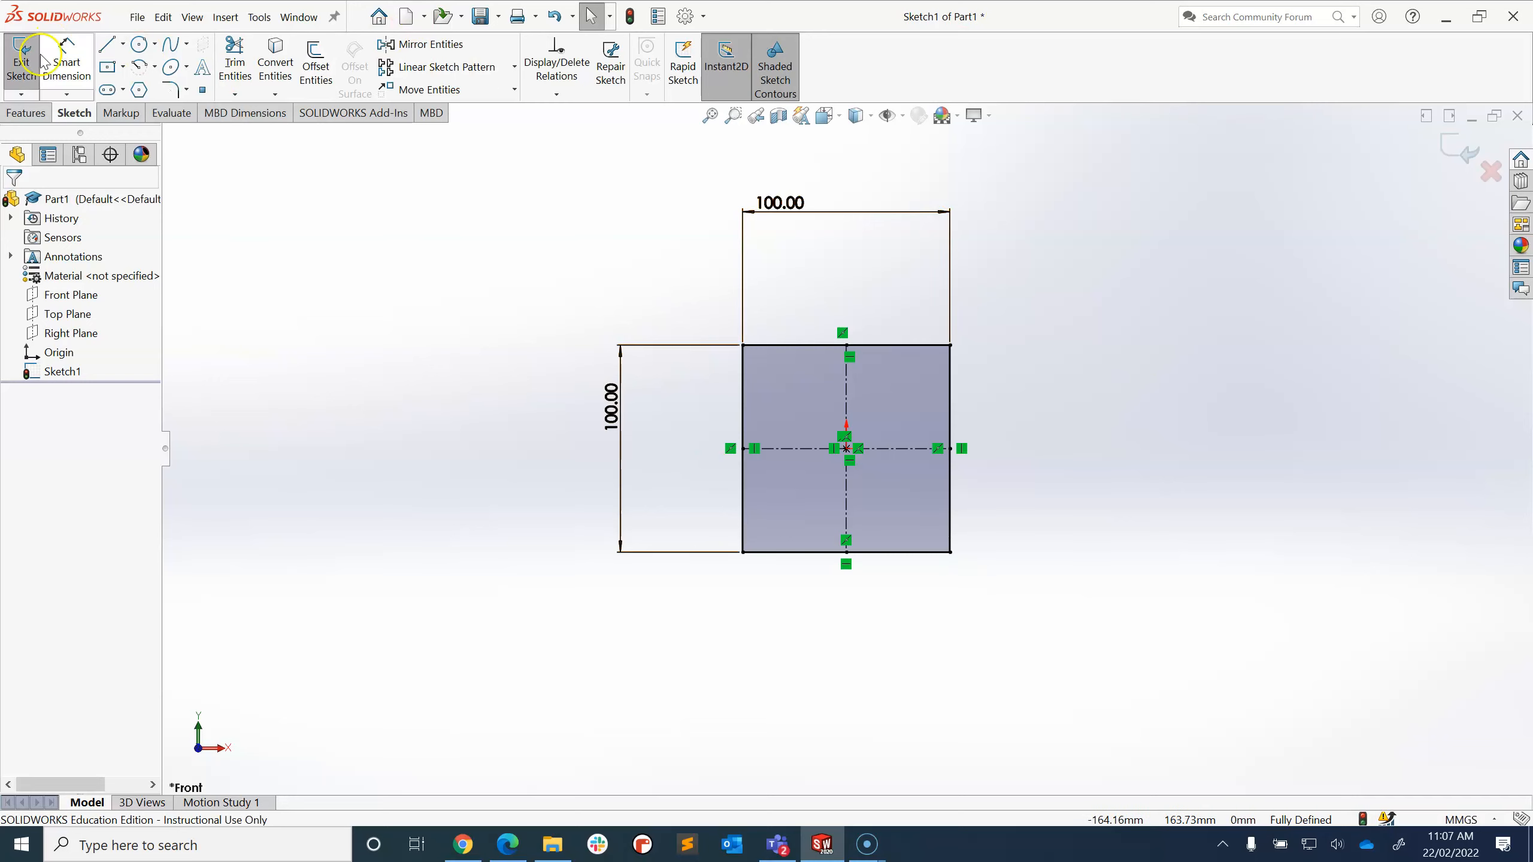
{"action": "left_click", "coordinate": [24, 66]}
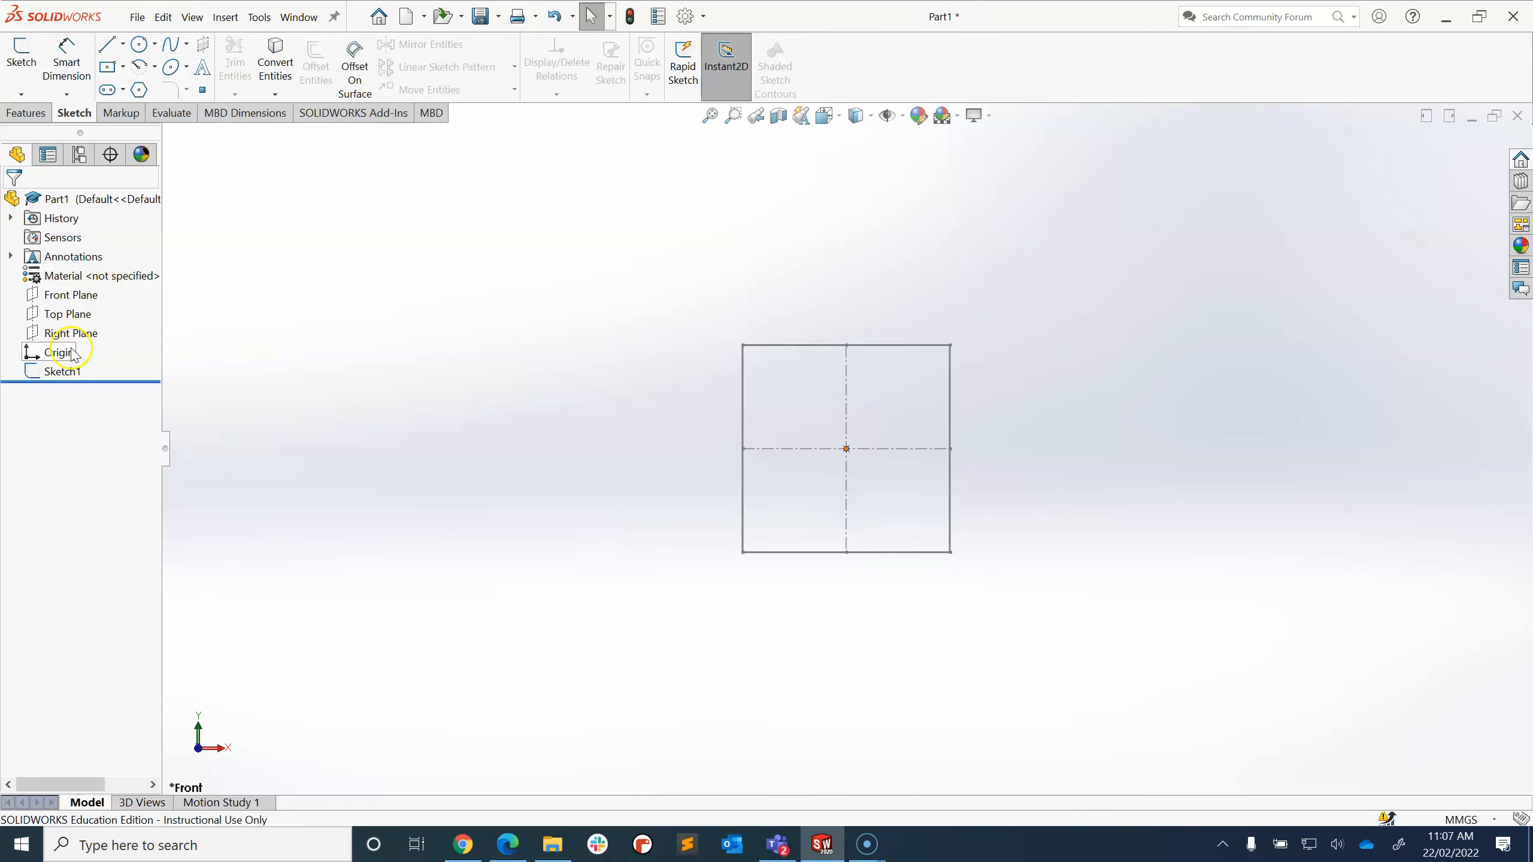
{"action": "left_click", "coordinate": [56, 375]}
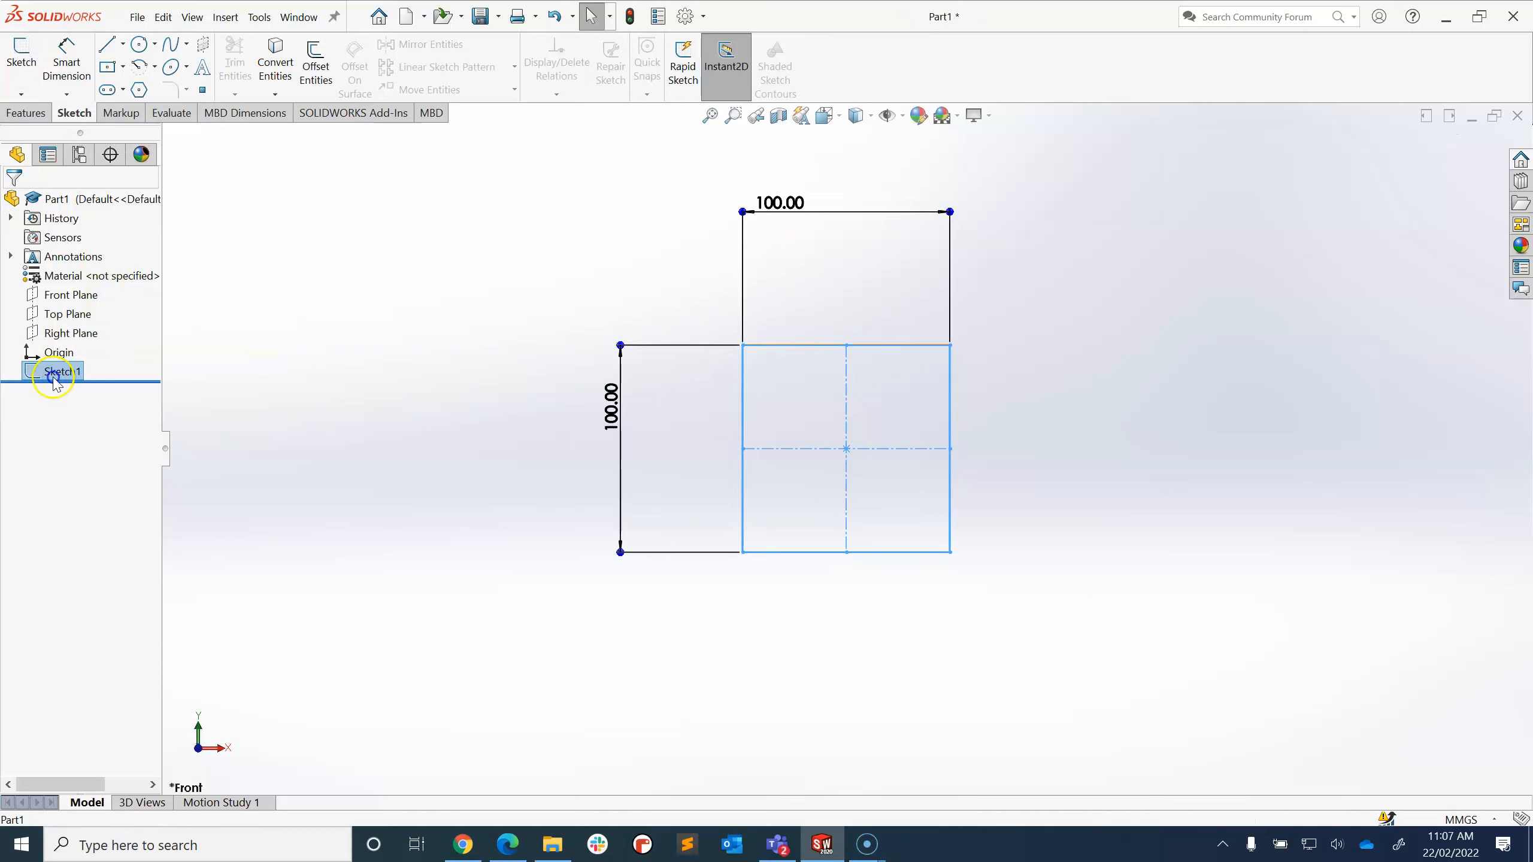
{"action": "left_click", "coordinate": [64, 373]}
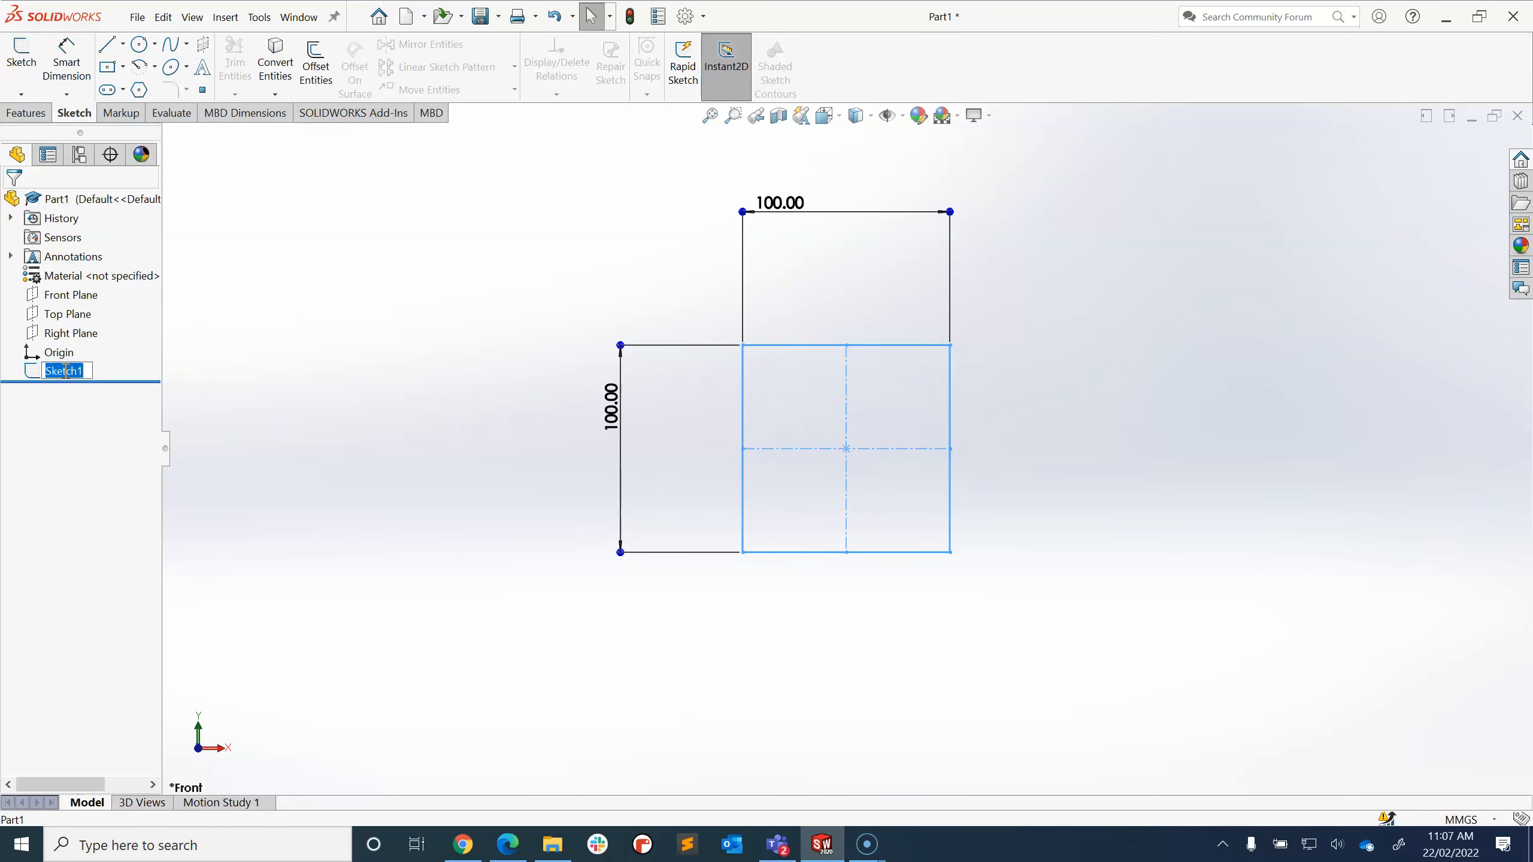
{"action": "type", "text": "sqaure"}
{"action": "left_click", "coordinate": [65, 454]}
{"action": "left_click", "coordinate": [58, 374]}
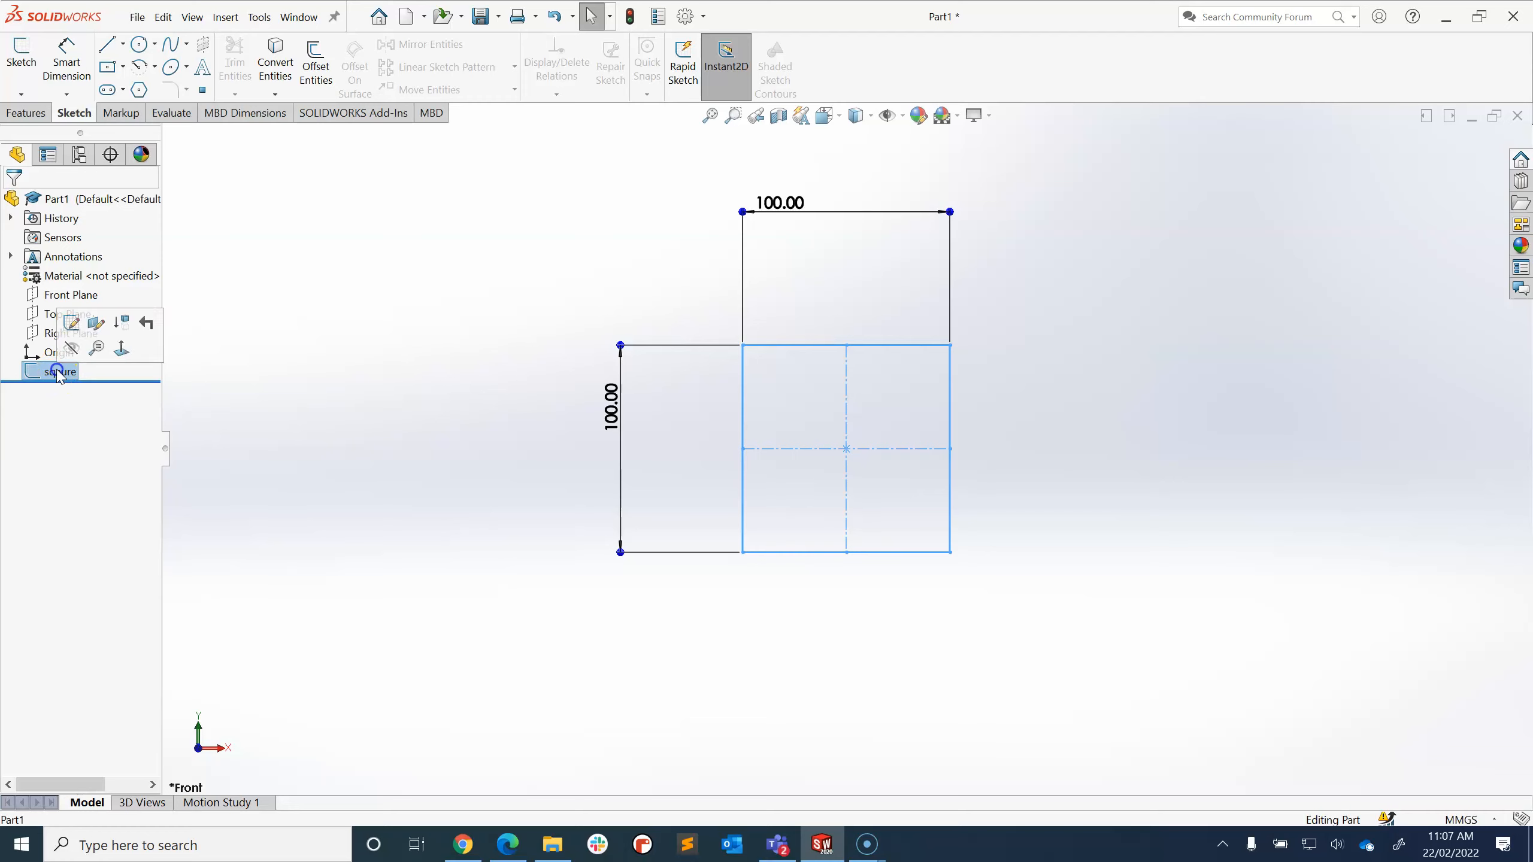
{"action": "left_click", "coordinate": [58, 370]}
{"action": "key", "text": "shift+Right"}
{"action": "key", "text": "shift+Right"}
{"action": "type", "text": "ua"}
{"action": "key", "text": "Return"}
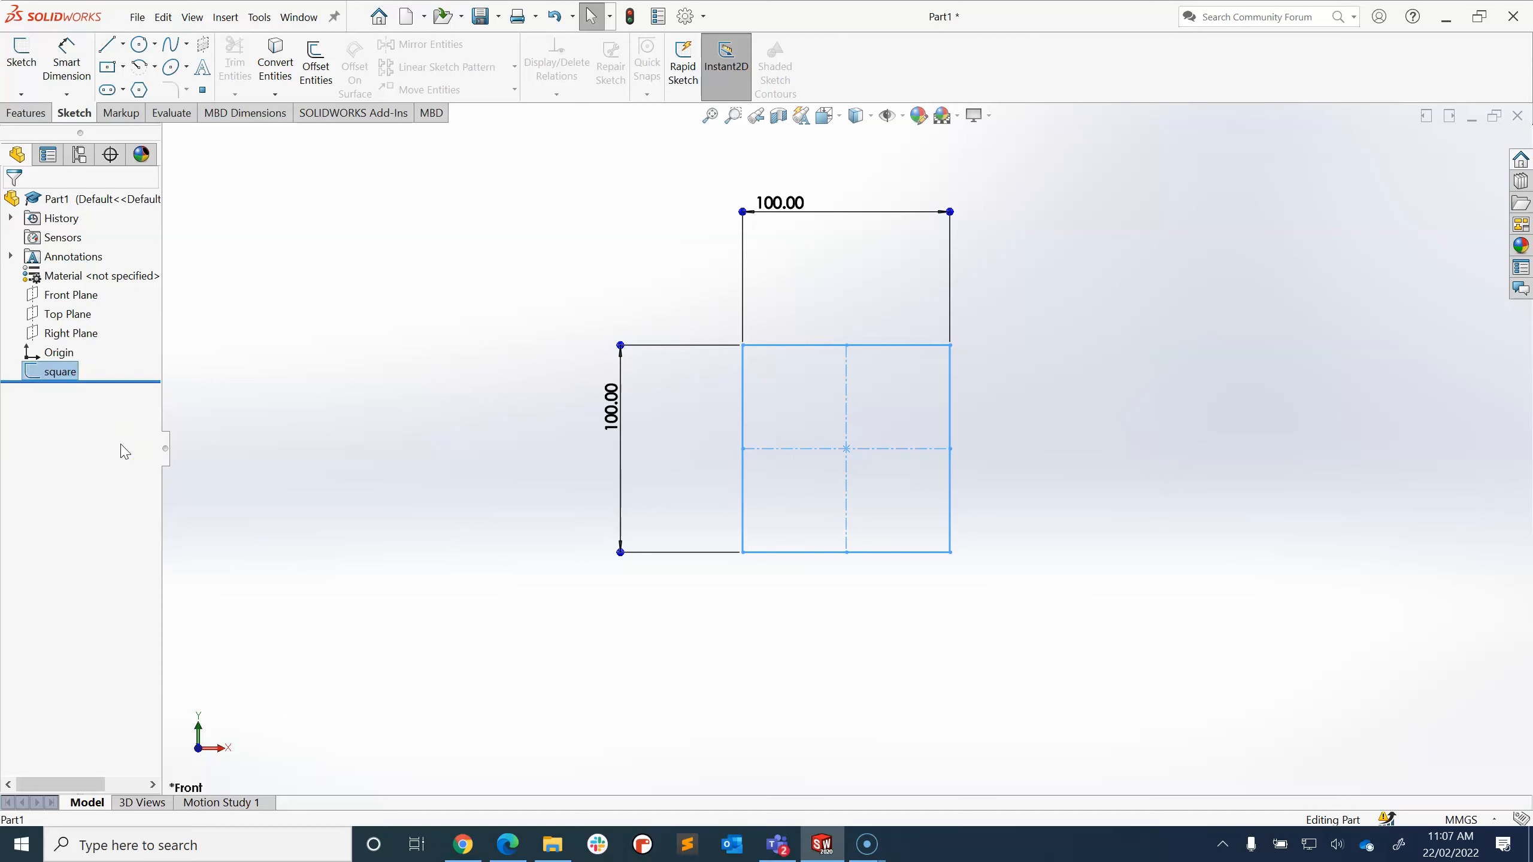
- Start a Revolved Boss/Base of the square sketch with its upper edge as the 360-degree axis
{"action": "left_click", "coordinate": [892, 425]}
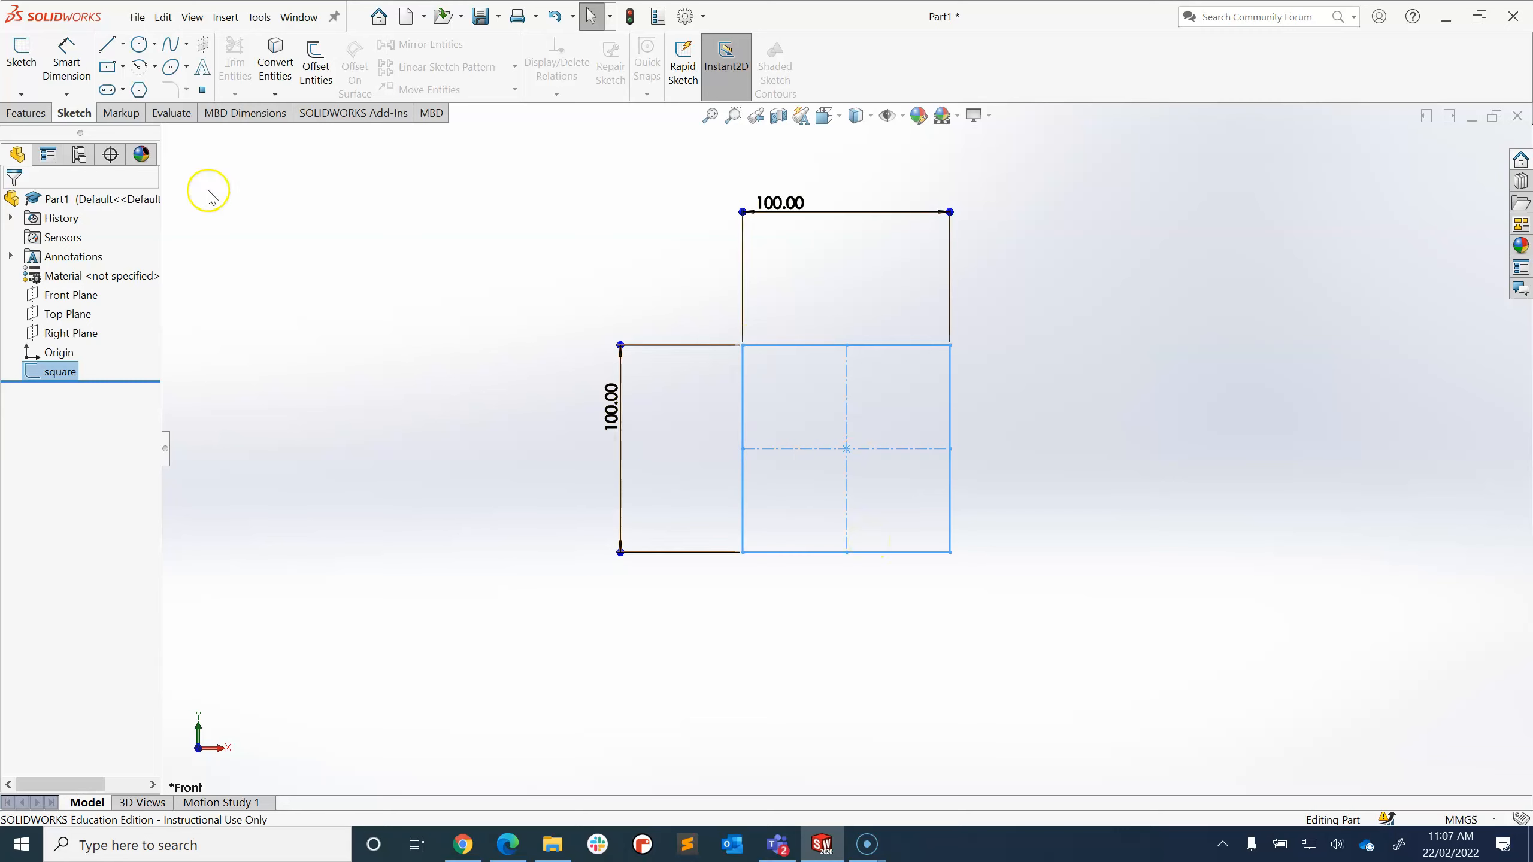
{"action": "left_click", "coordinate": [24, 113]}
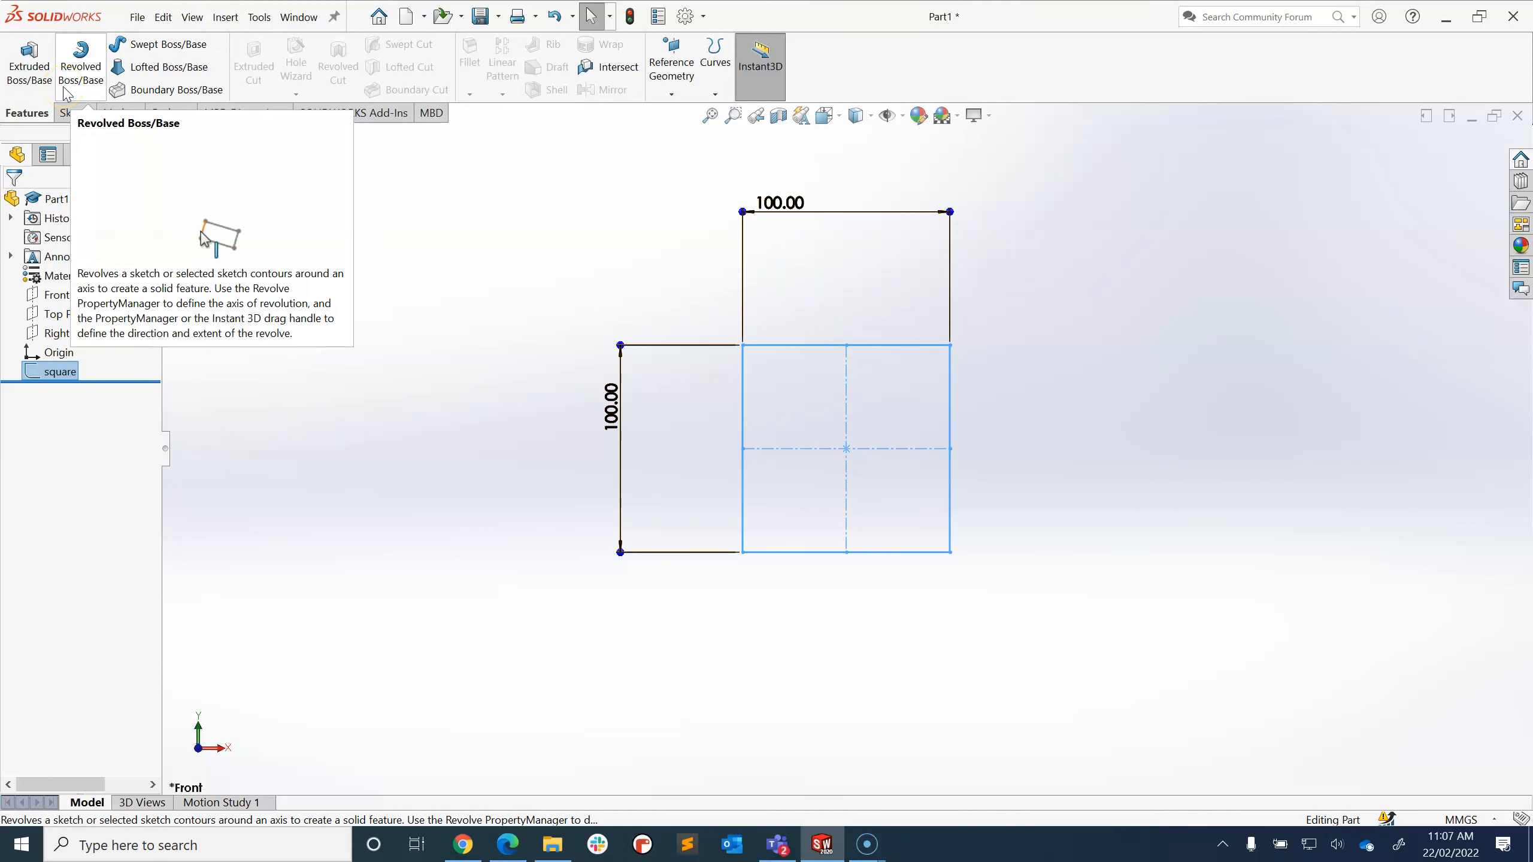
{"action": "left_click", "coordinate": [27, 79]}
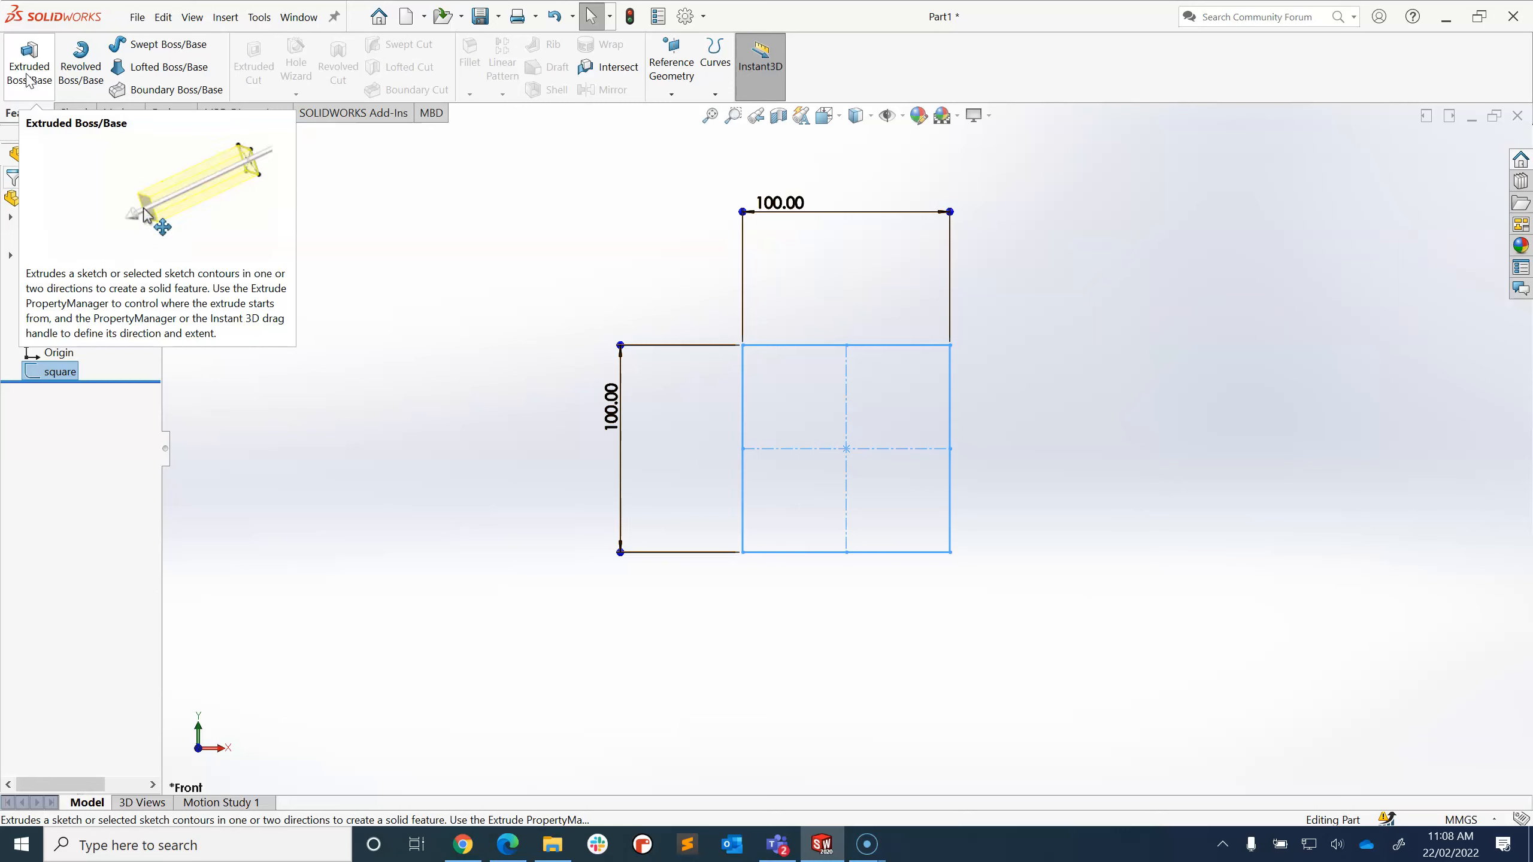
{"action": "left_click", "coordinate": [83, 55]}
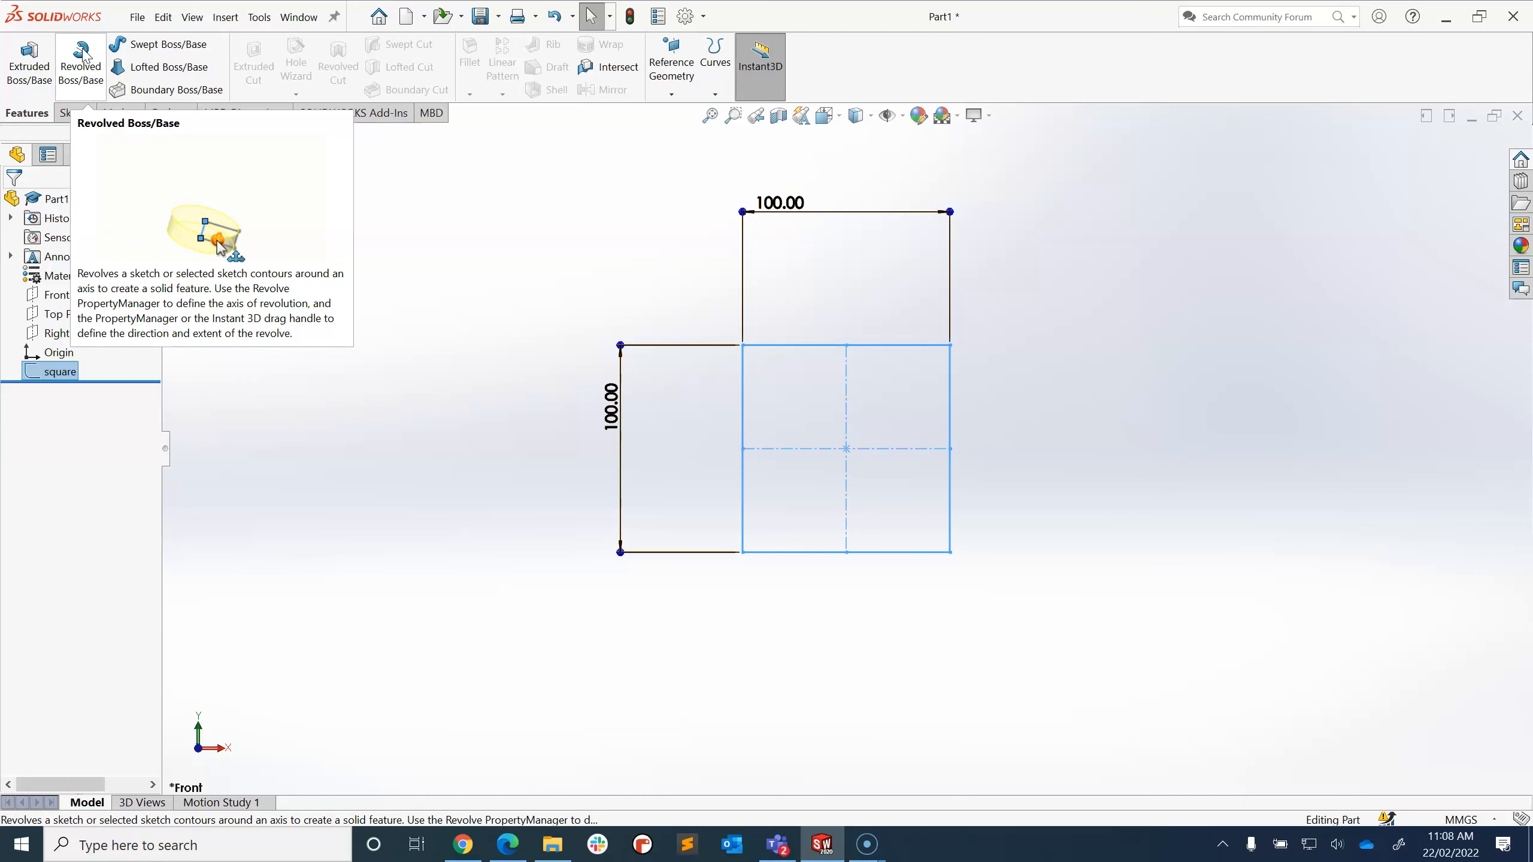
{"action": "left_click", "coordinate": [83, 54]}
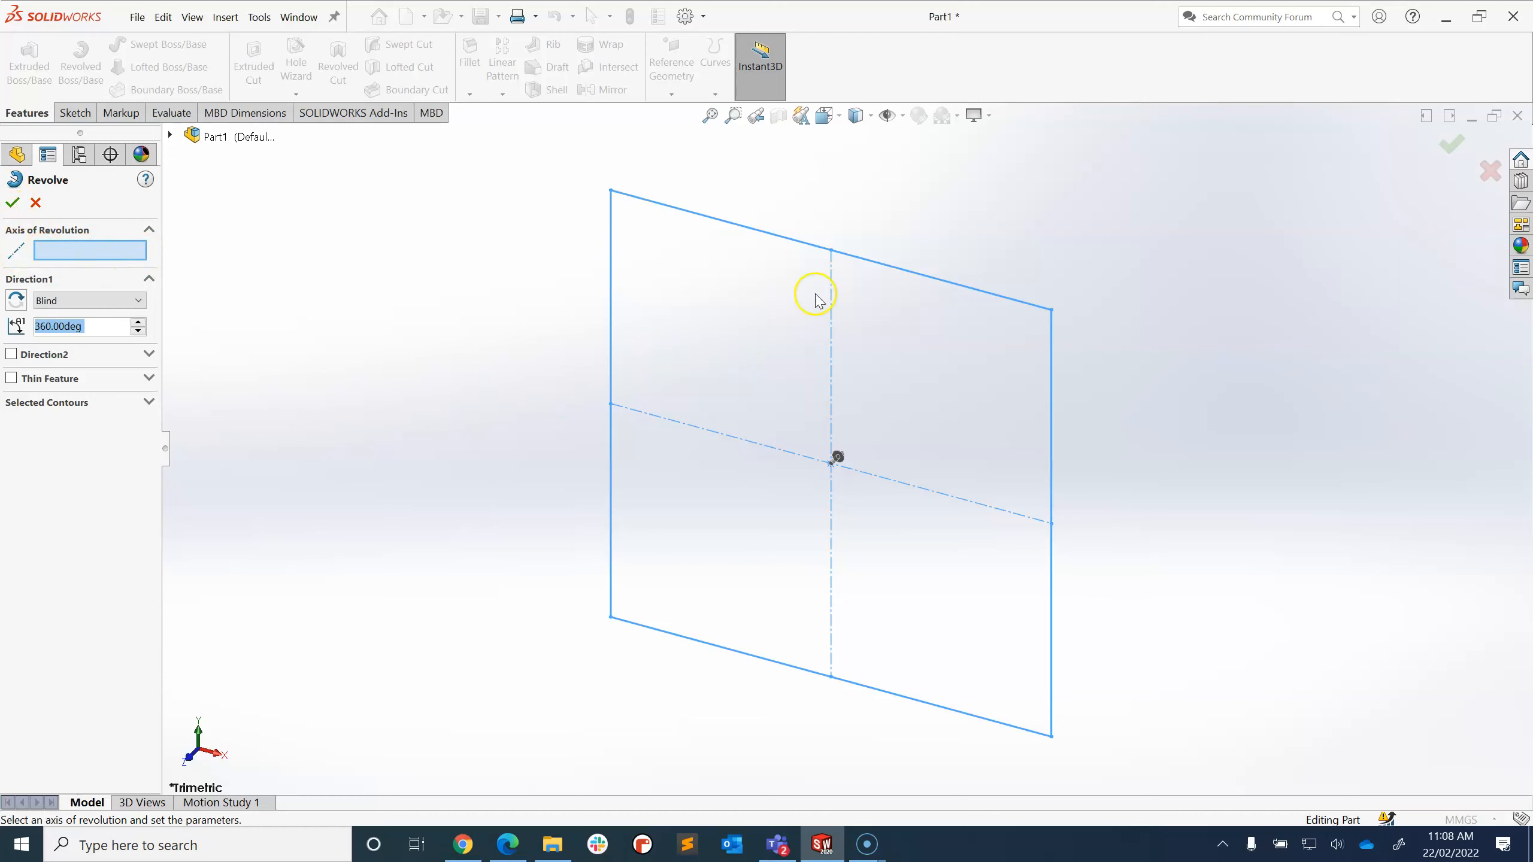
{"action": "left_click", "coordinate": [869, 266]}
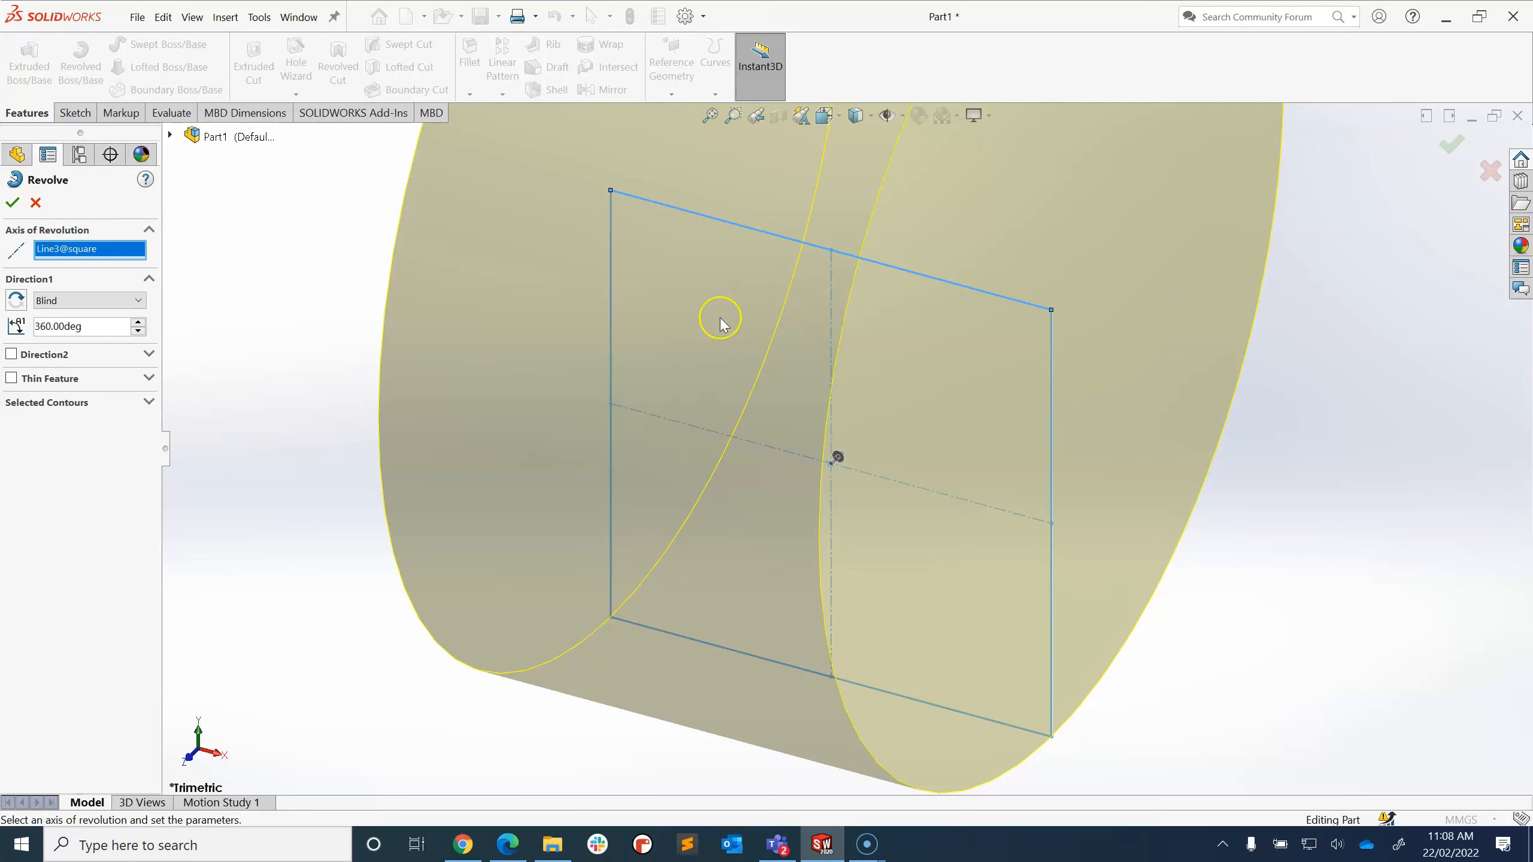
- Preview the revolve about the square's other edges, and complete it at 360 degrees about the left vertical edge
{"action": "left_click", "coordinate": [612, 338]}
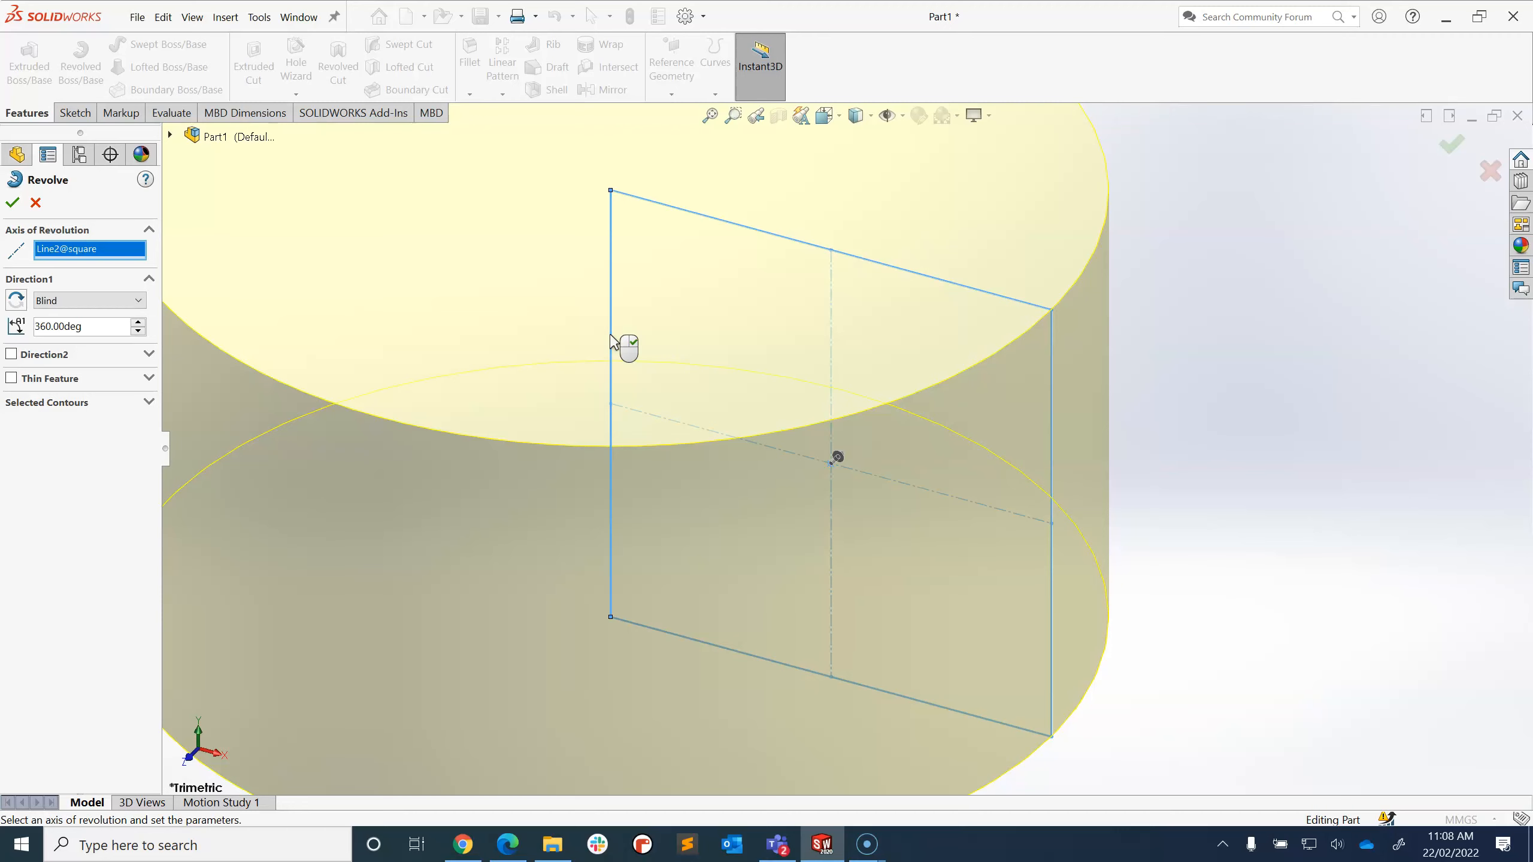
{"action": "left_click", "coordinate": [1052, 452]}
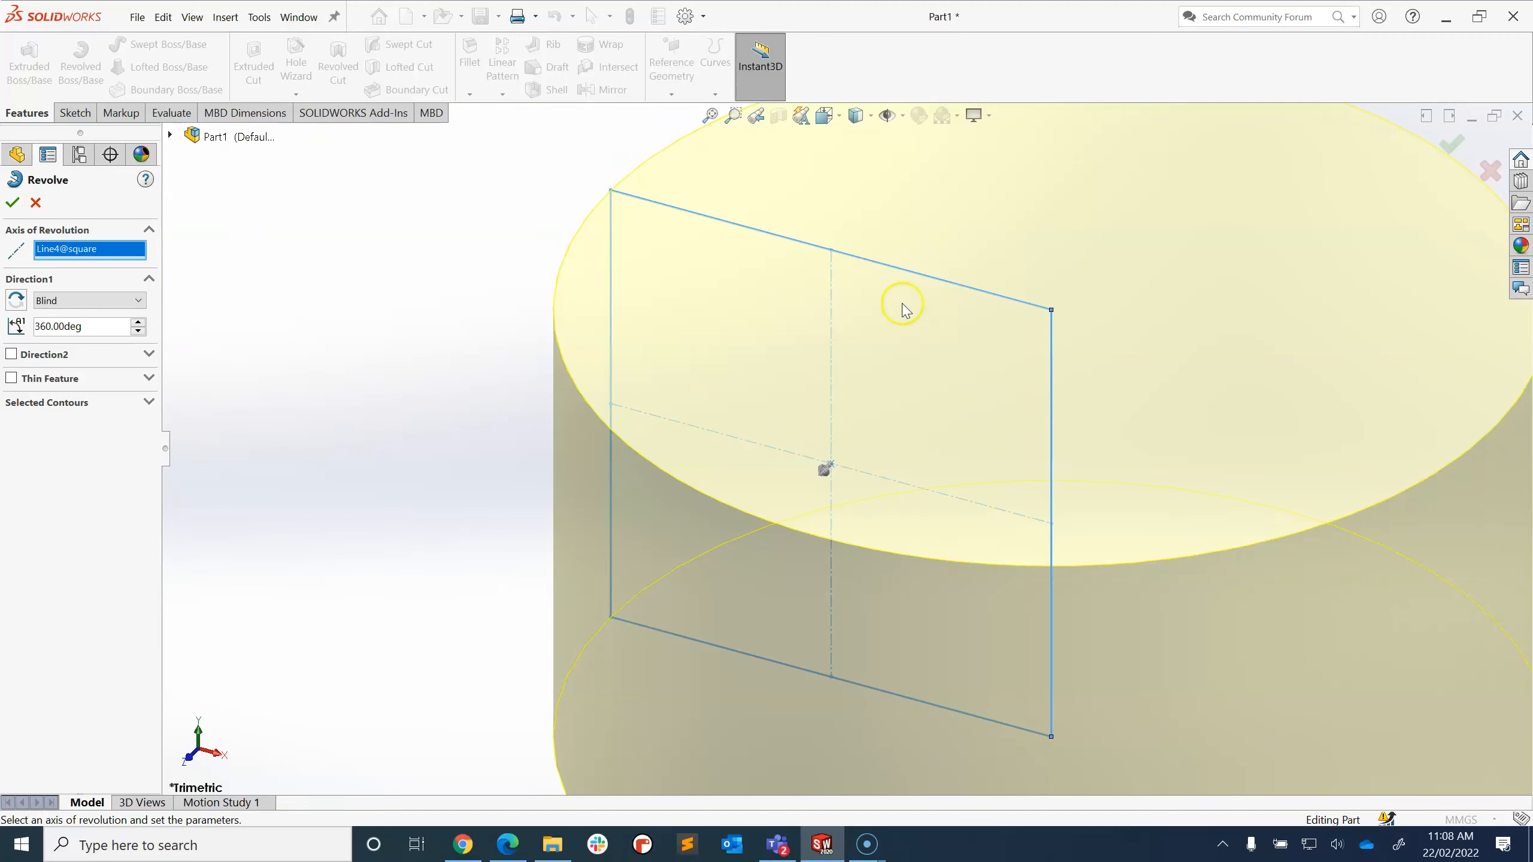
{"action": "left_click", "coordinate": [917, 280]}
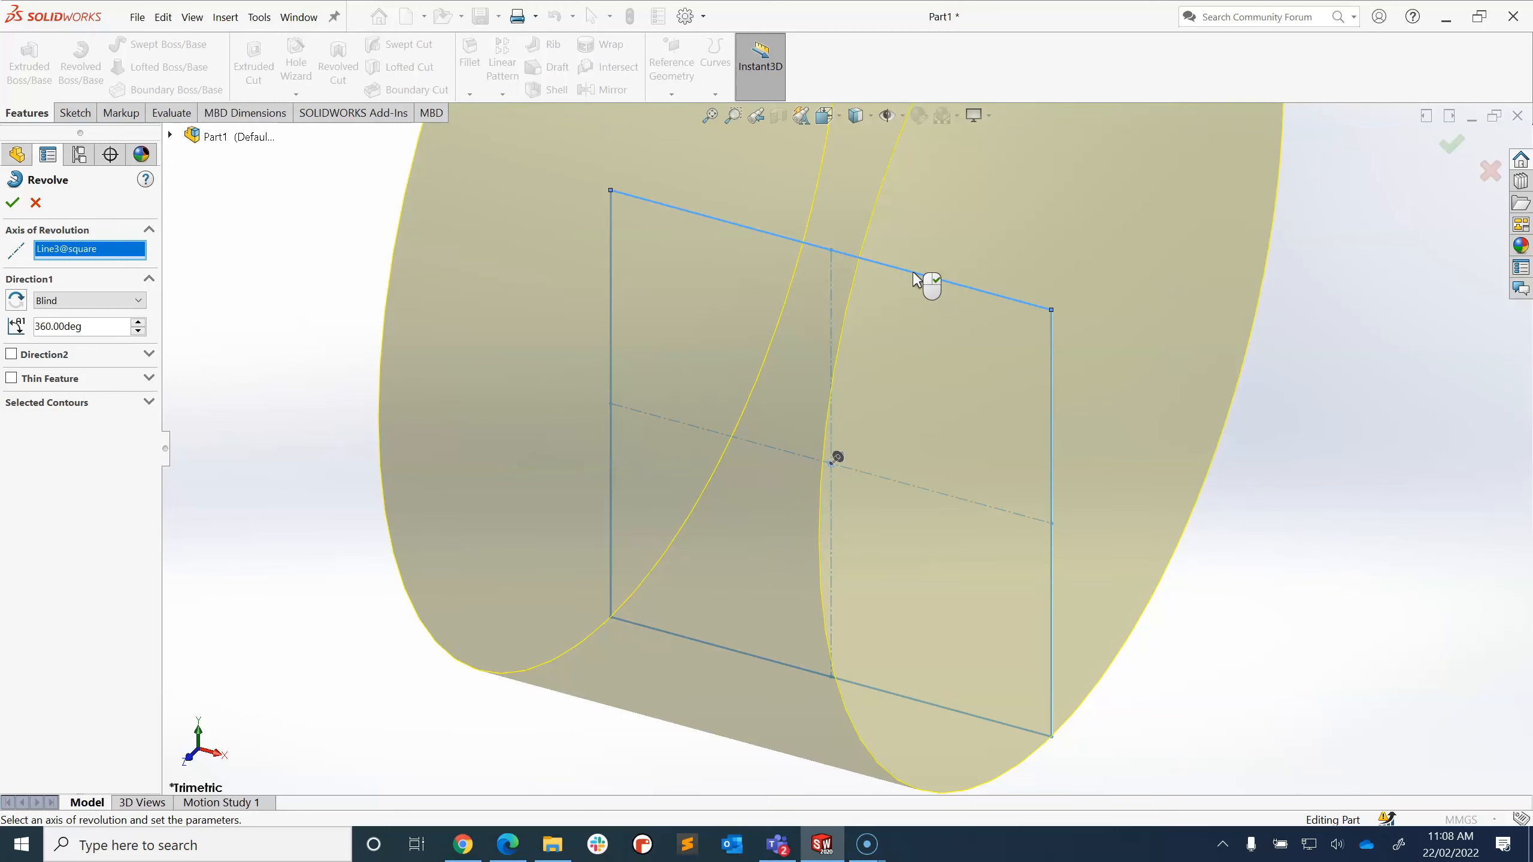
{"action": "left_click", "coordinate": [767, 660]}
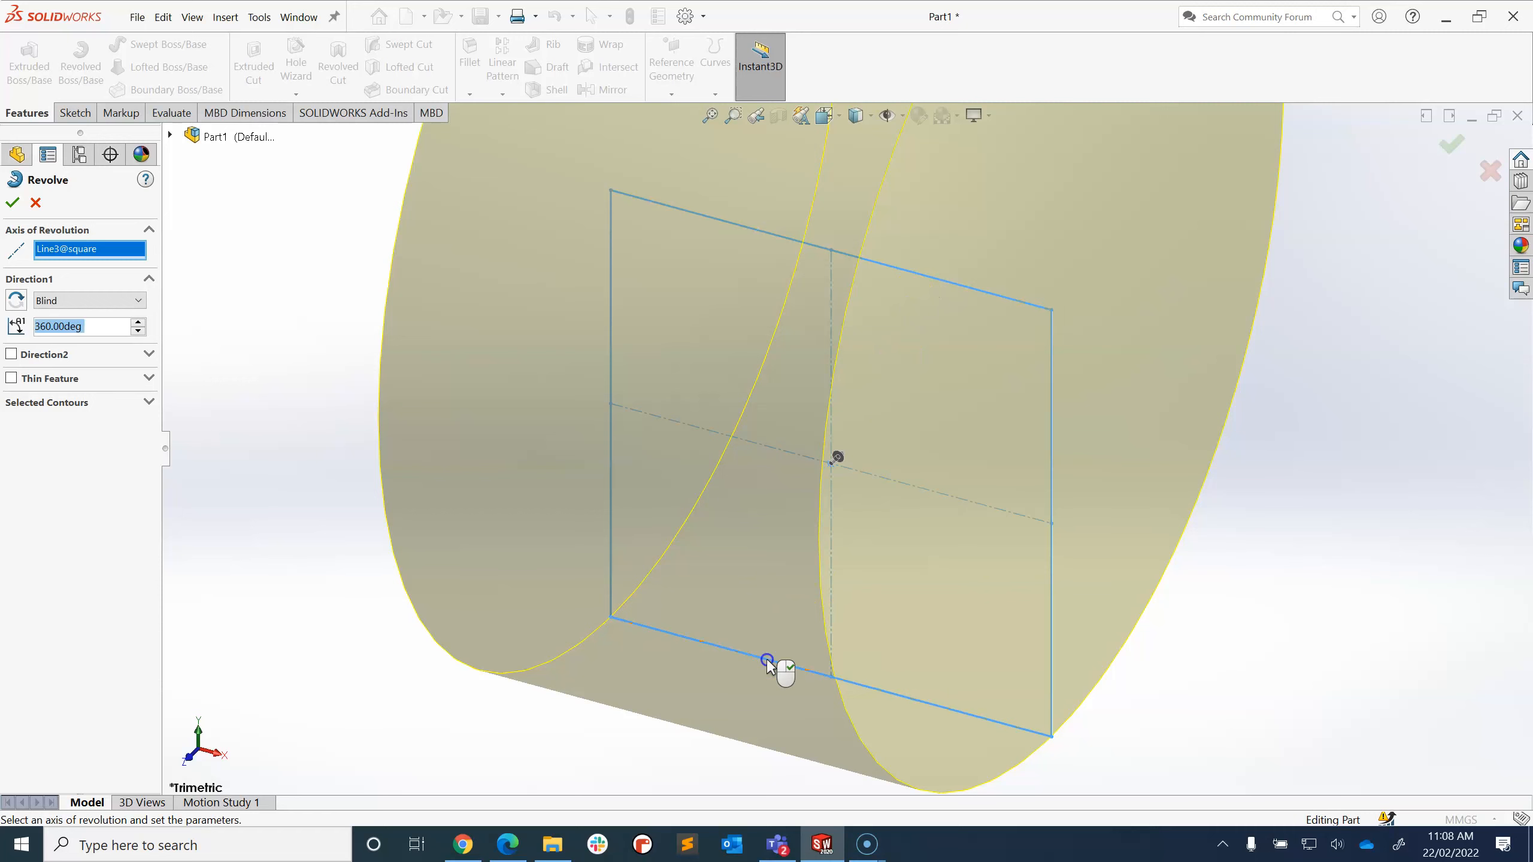
{"action": "left_click", "coordinate": [612, 368]}
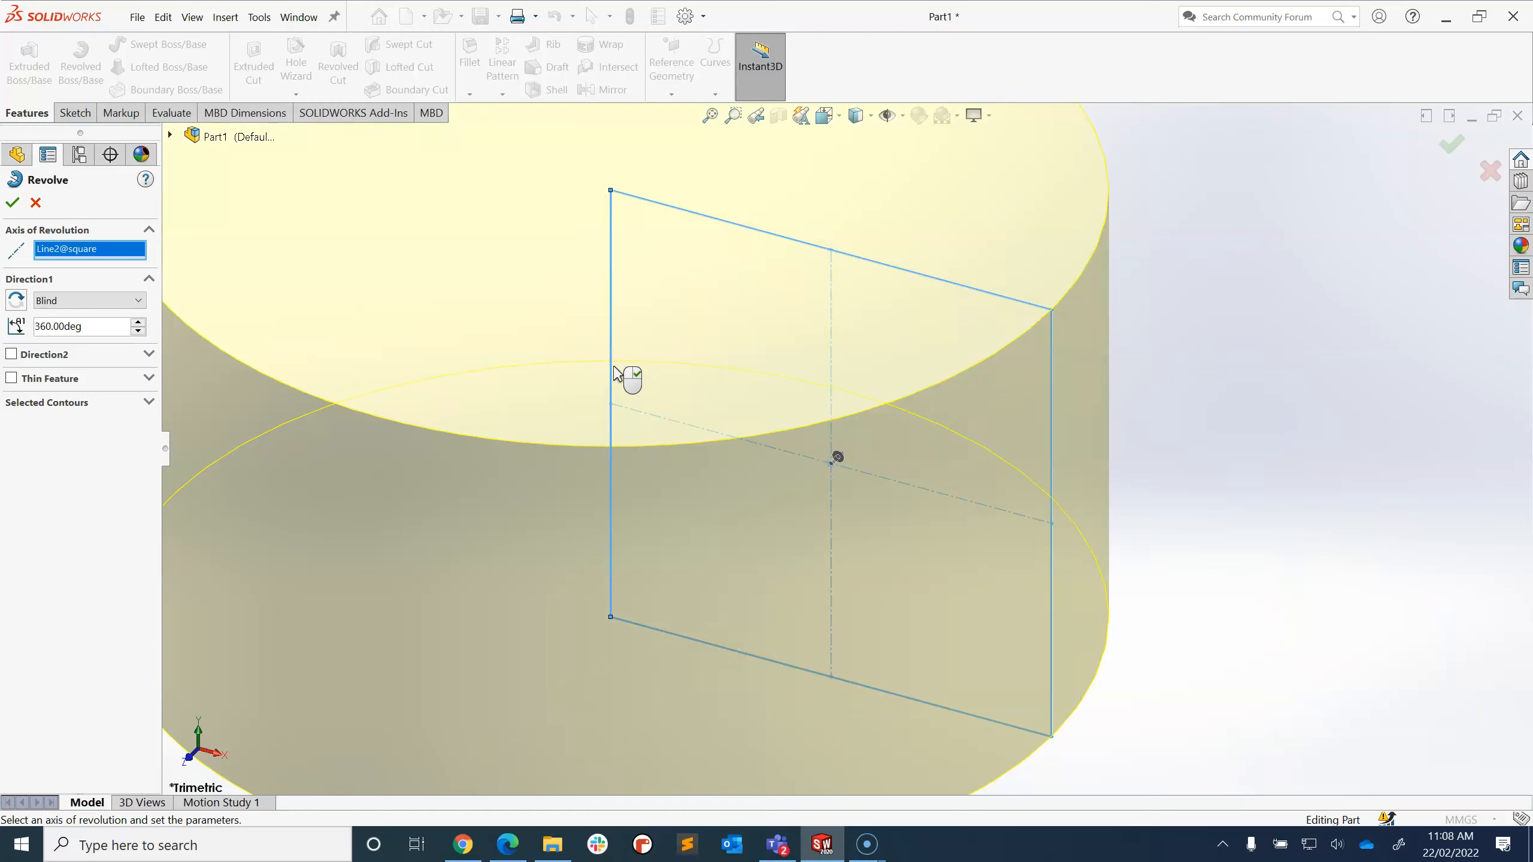
{"action": "left_click", "coordinate": [12, 204]}
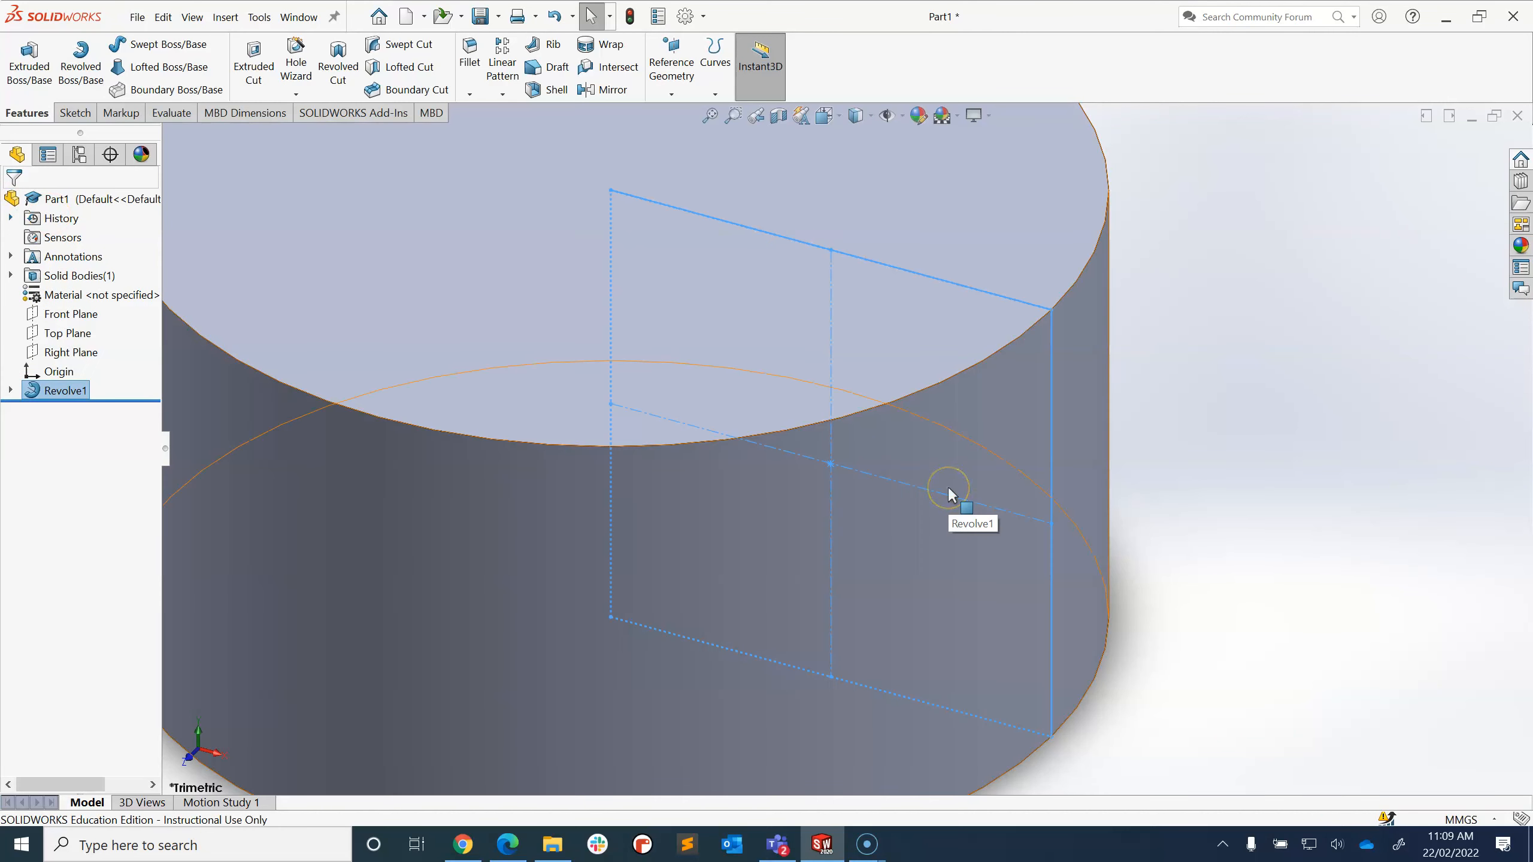
- Resize the revolved solid through the square sketch's dimension handles: height to about 148 mm and down to about 19 mm, width to about 56 mm
{"action": "left_click", "coordinate": [9, 391]}
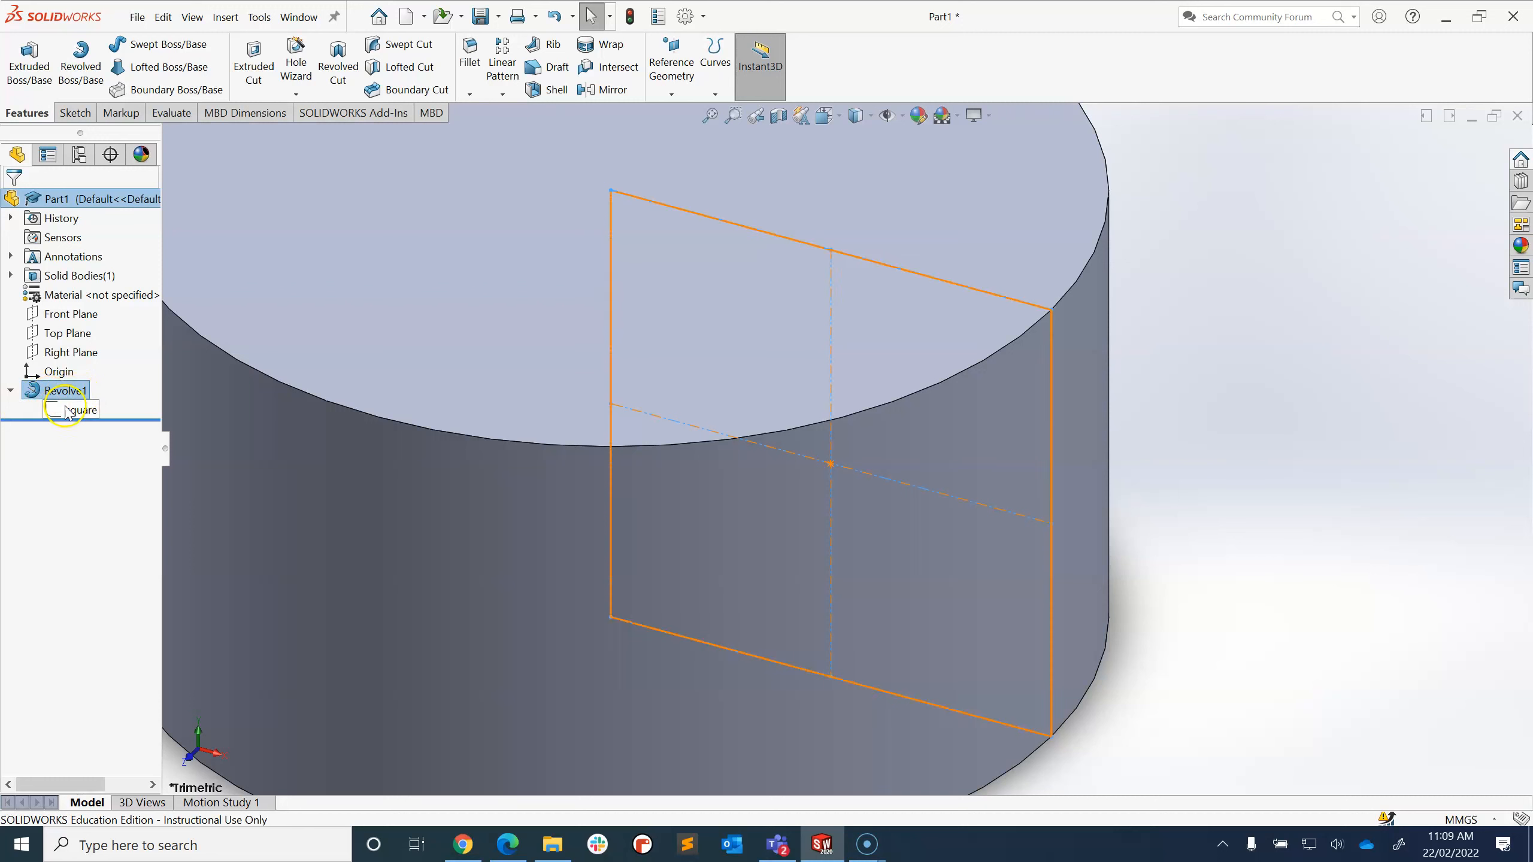
{"action": "left_click", "coordinate": [87, 412]}
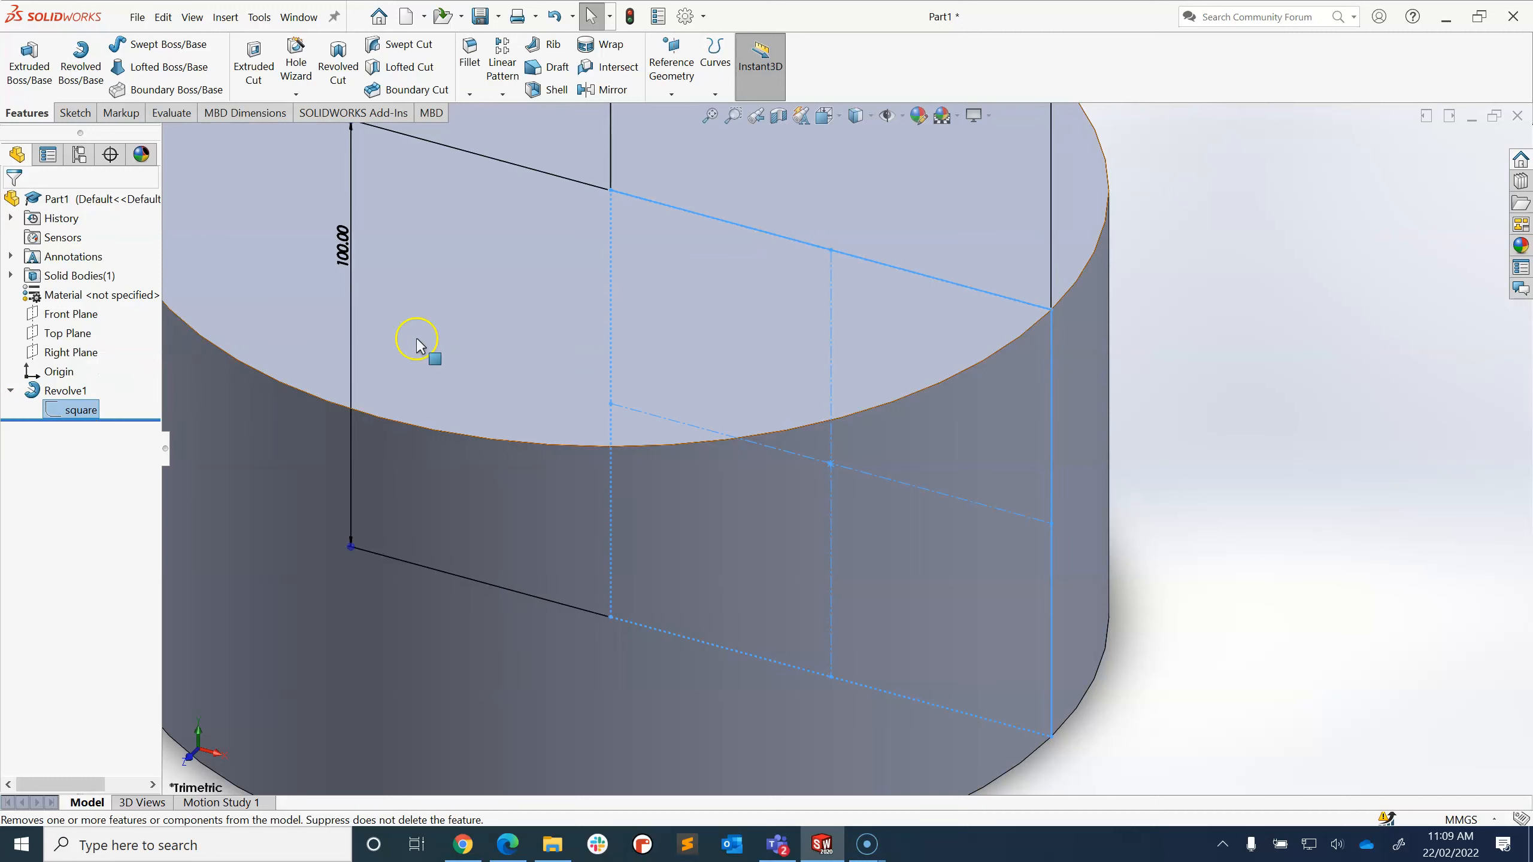
{"action": "left_click", "coordinate": [351, 323]}
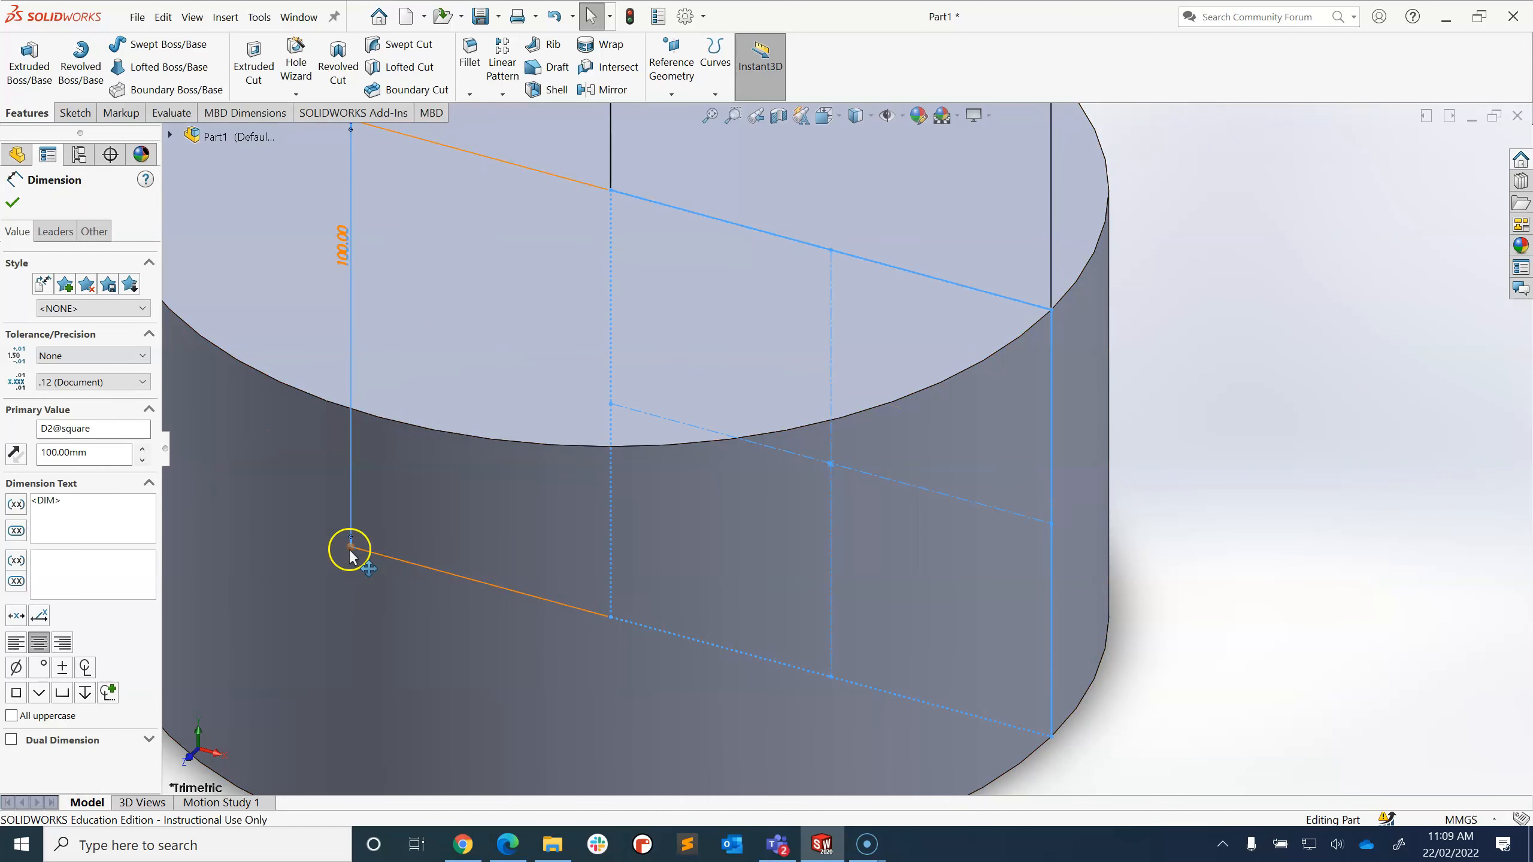
{"action": "left_click_drag", "start_coordinate": [350, 548], "coordinate": [338, 649]}
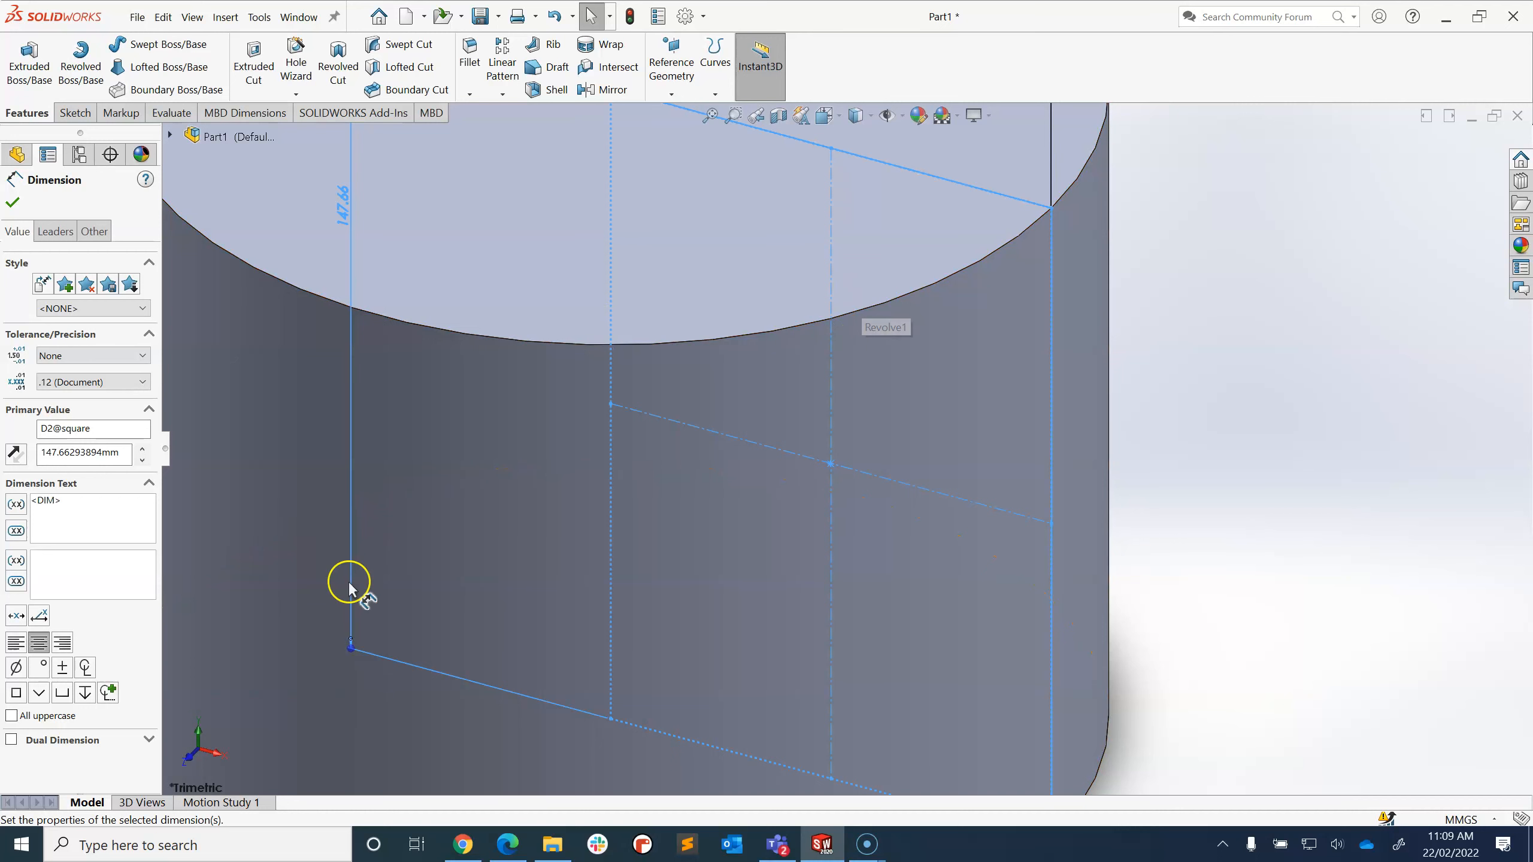
{"action": "mouse_move", "coordinate": [351, 647]}
{"action": "left_mouse_down"}
{"action": "mouse_move", "coordinate": [318, 507]}
{"action": "mouse_move", "coordinate": [344, 342]}
{"action": "mouse_move", "coordinate": [431, 408]}
{"action": "left_mouse_up"}
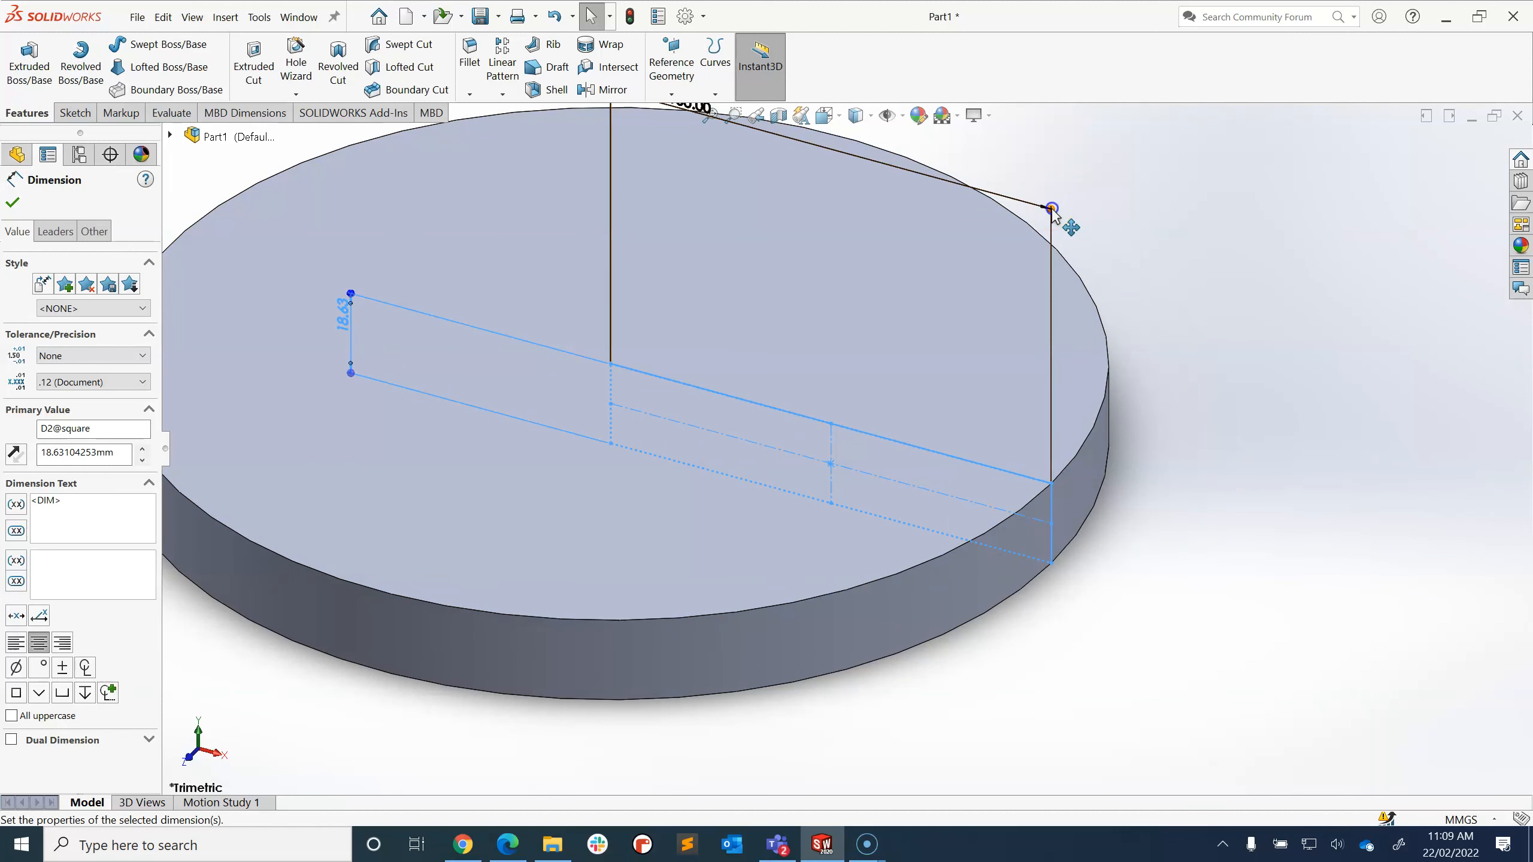
{"action": "mouse_move", "coordinate": [1051, 208]}
{"action": "left_mouse_down"}
{"action": "mouse_move", "coordinate": [896, 201]}
{"action": "mouse_move", "coordinate": [966, 208]}
{"action": "left_mouse_up"}
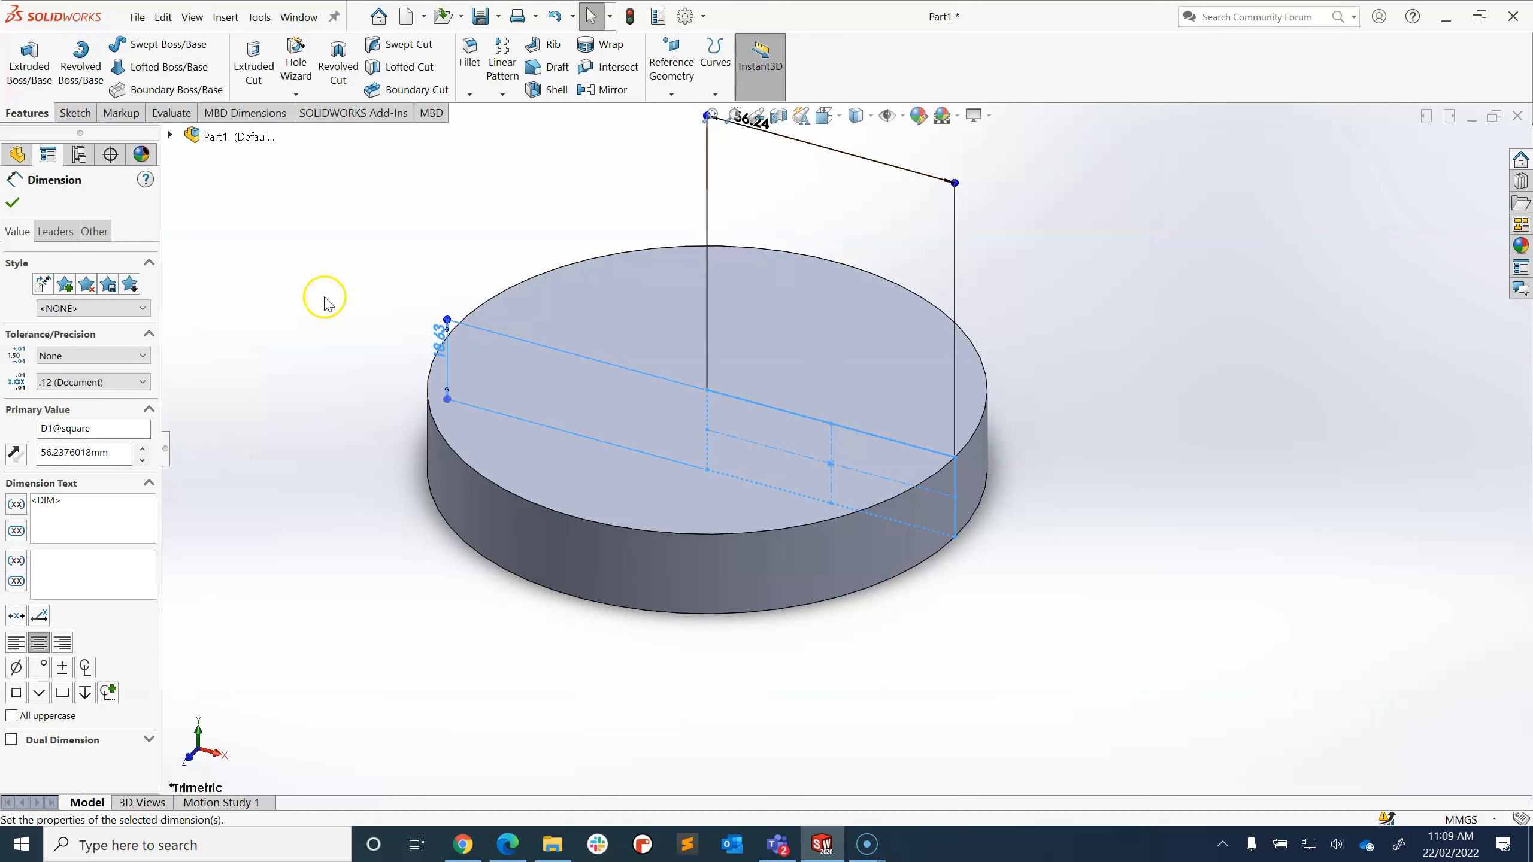
- Undo the width and height changes and the revolve, back to the plain square sketch
{"action": "key", "text": "ctrl+z"}
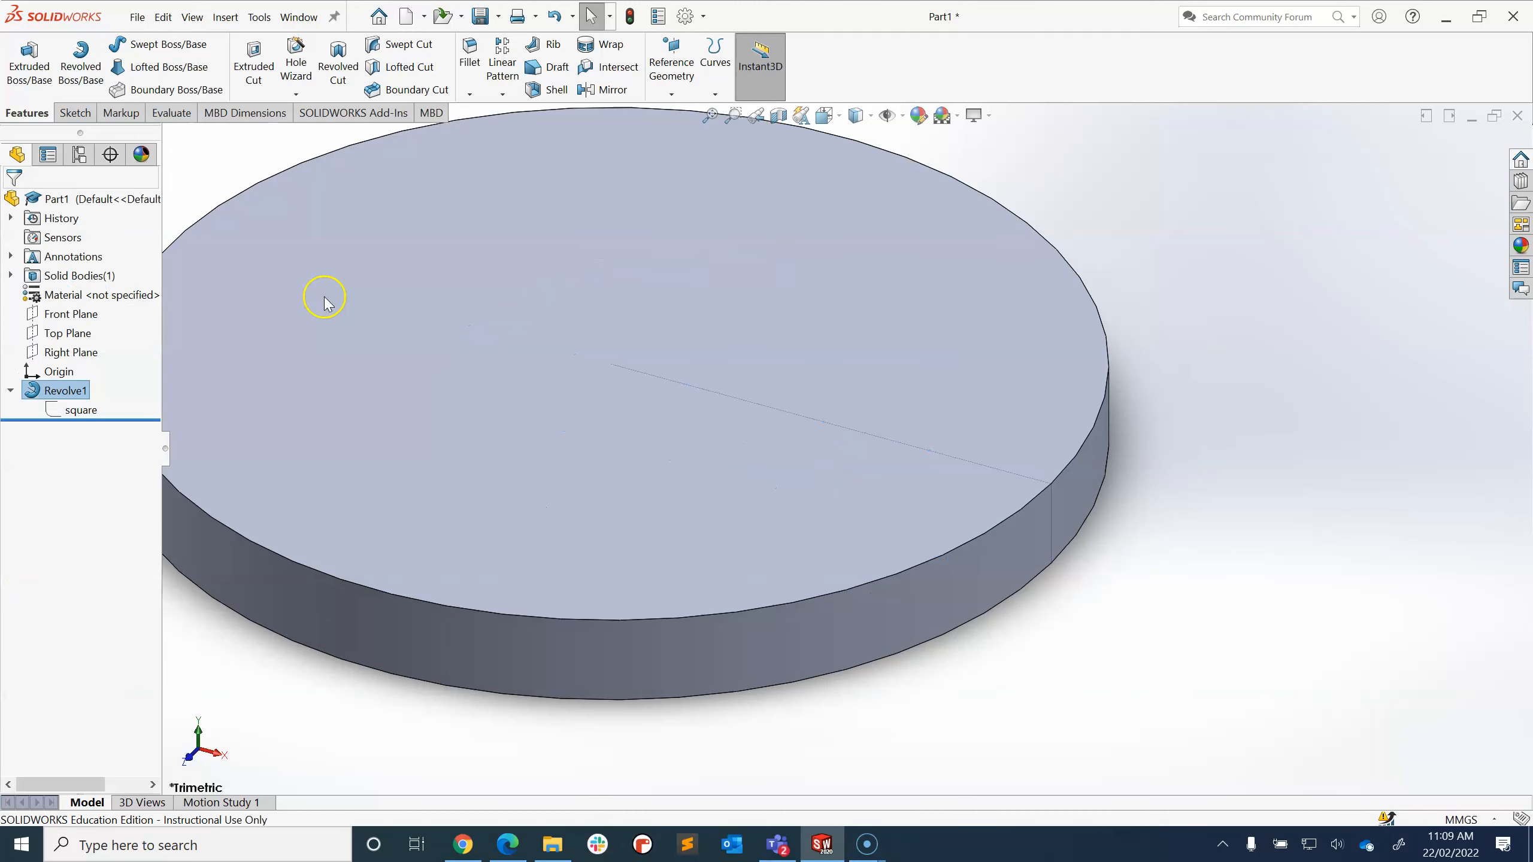
{"action": "key", "text": "ctrl+z"}
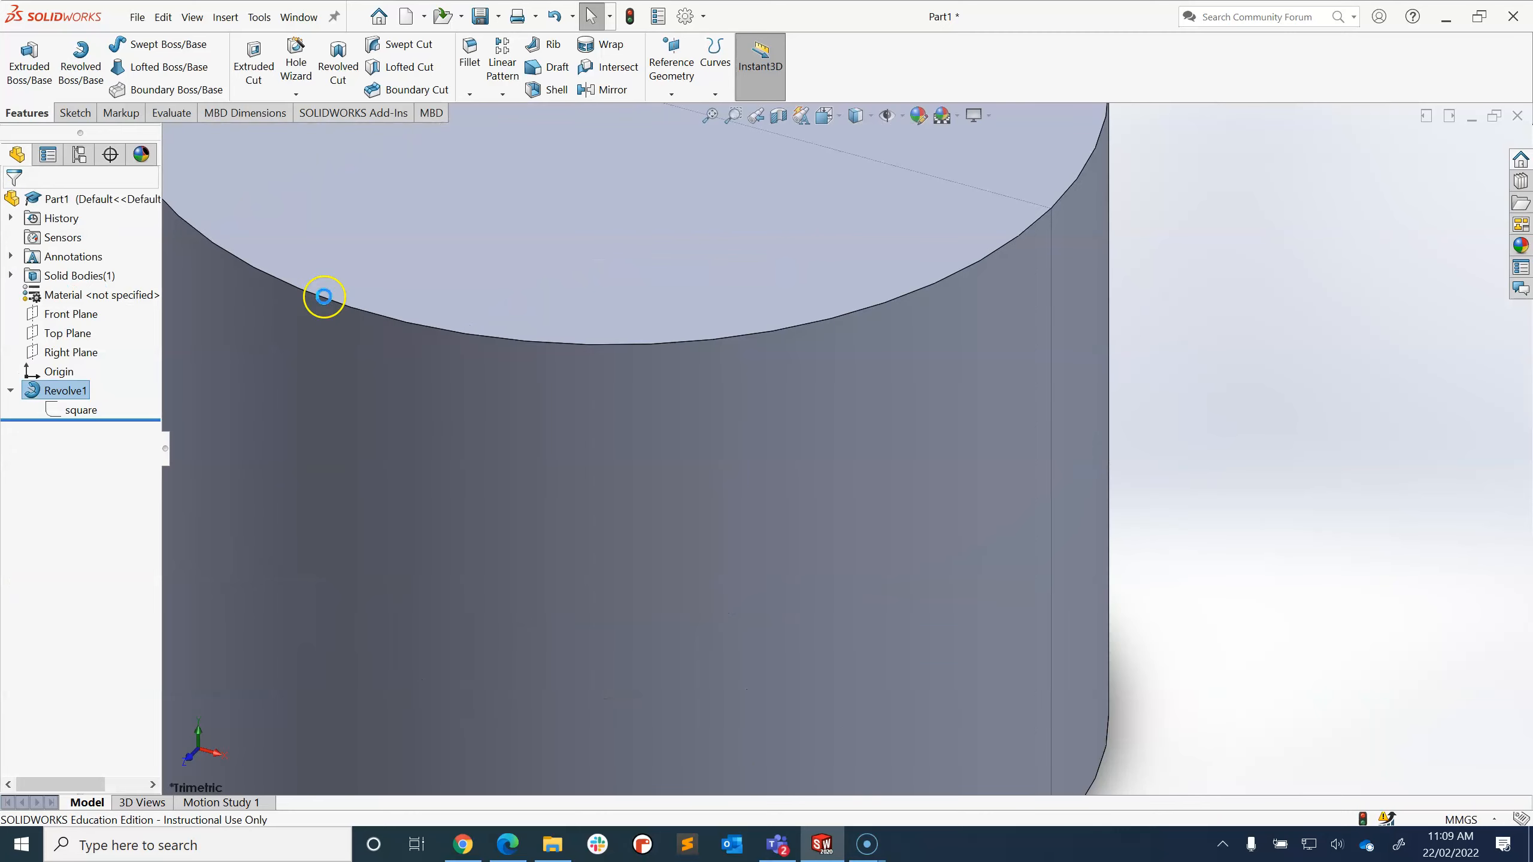
{"action": "key", "text": "ctrl+z"}
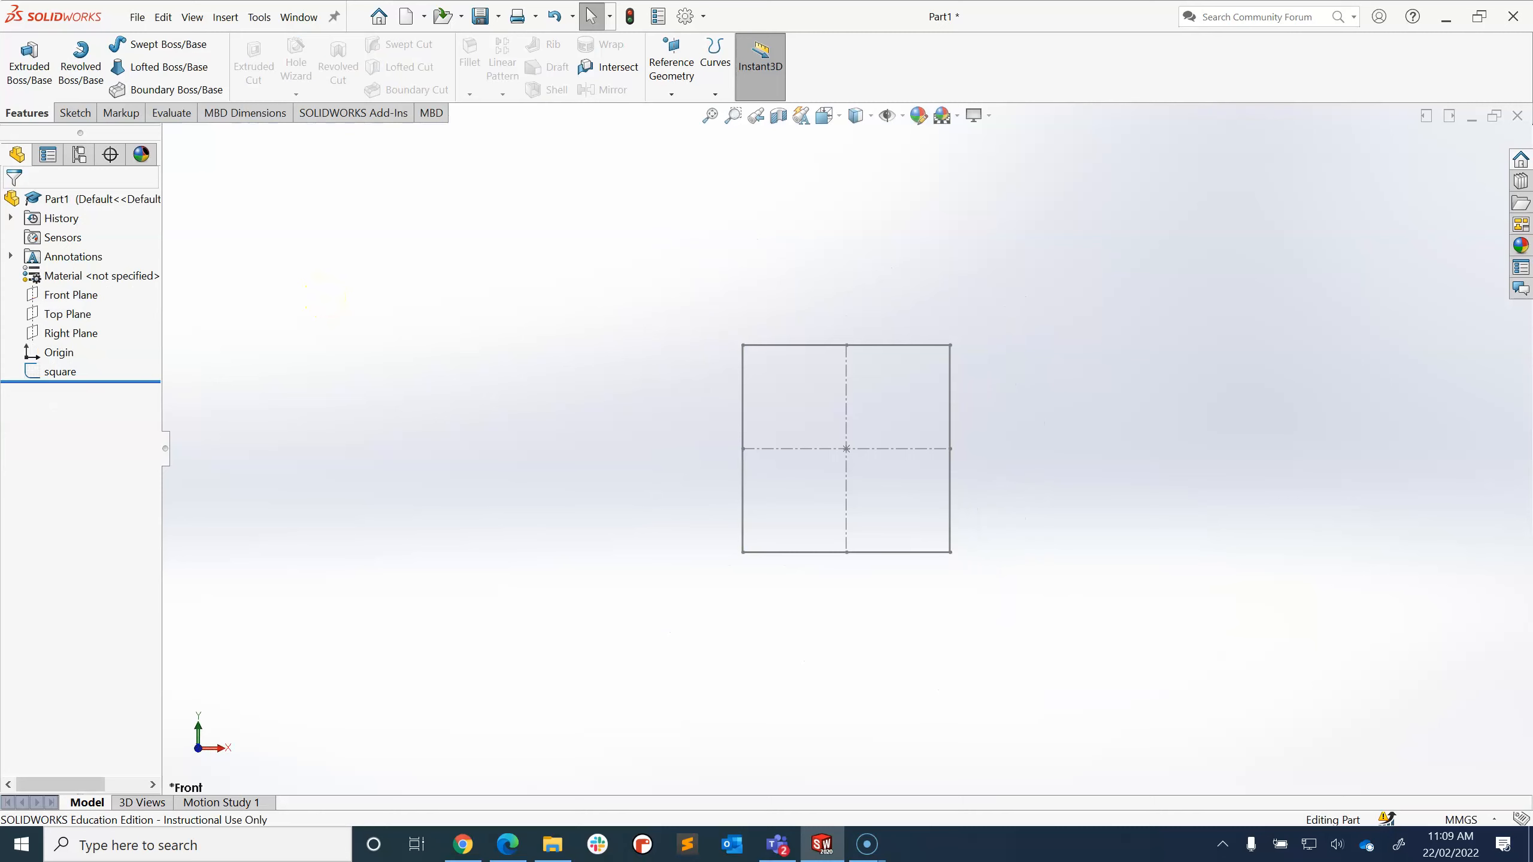
- Start an Extruded Boss/Base from the square sketch with a blind depth from the sketch plane
{"action": "left_click", "coordinate": [60, 373]}
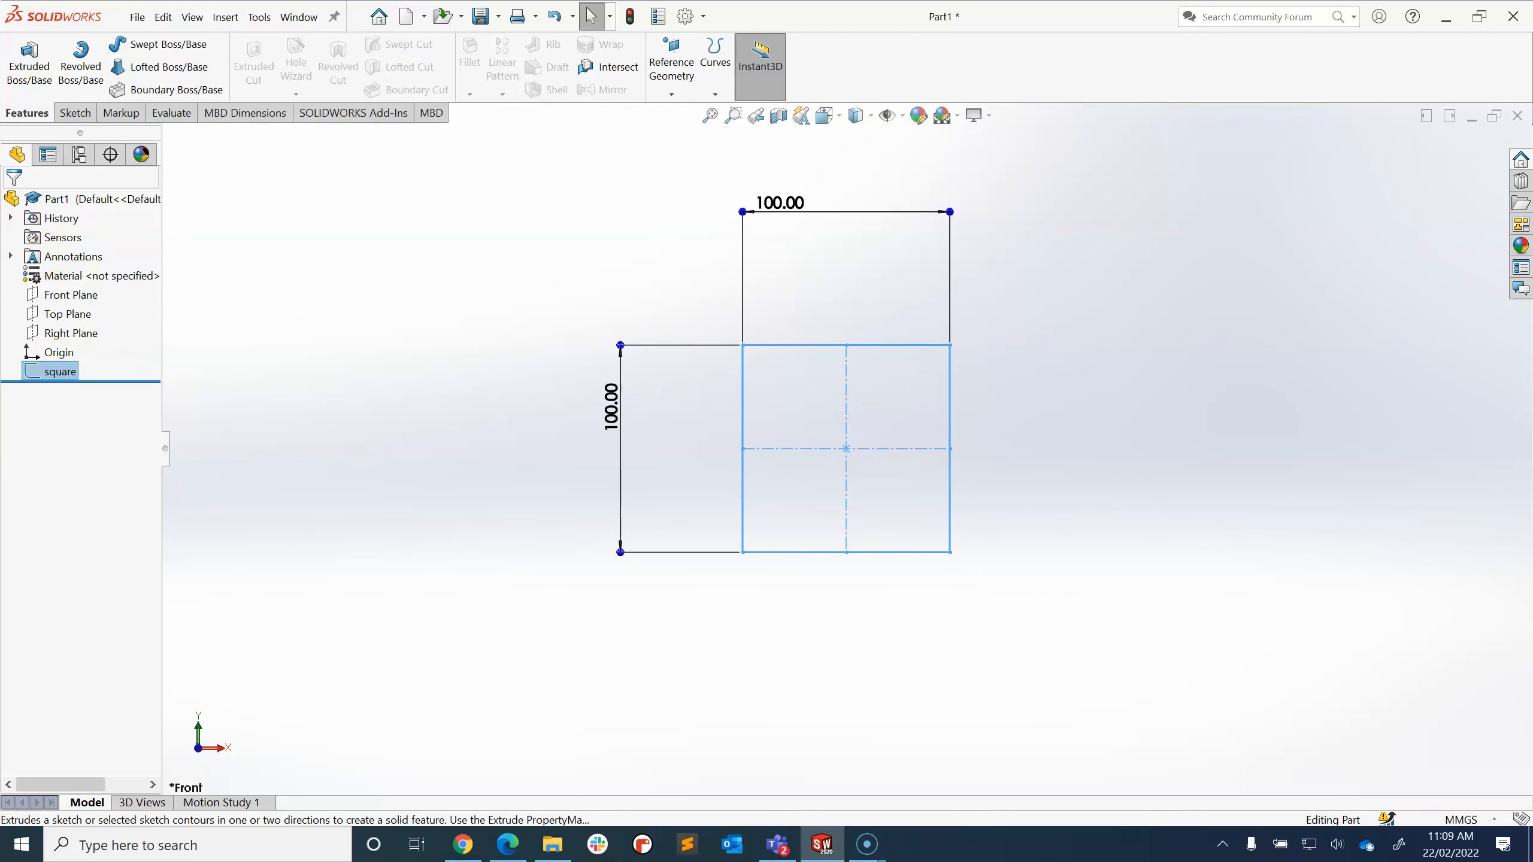
{"action": "left_click", "coordinate": [17, 63]}
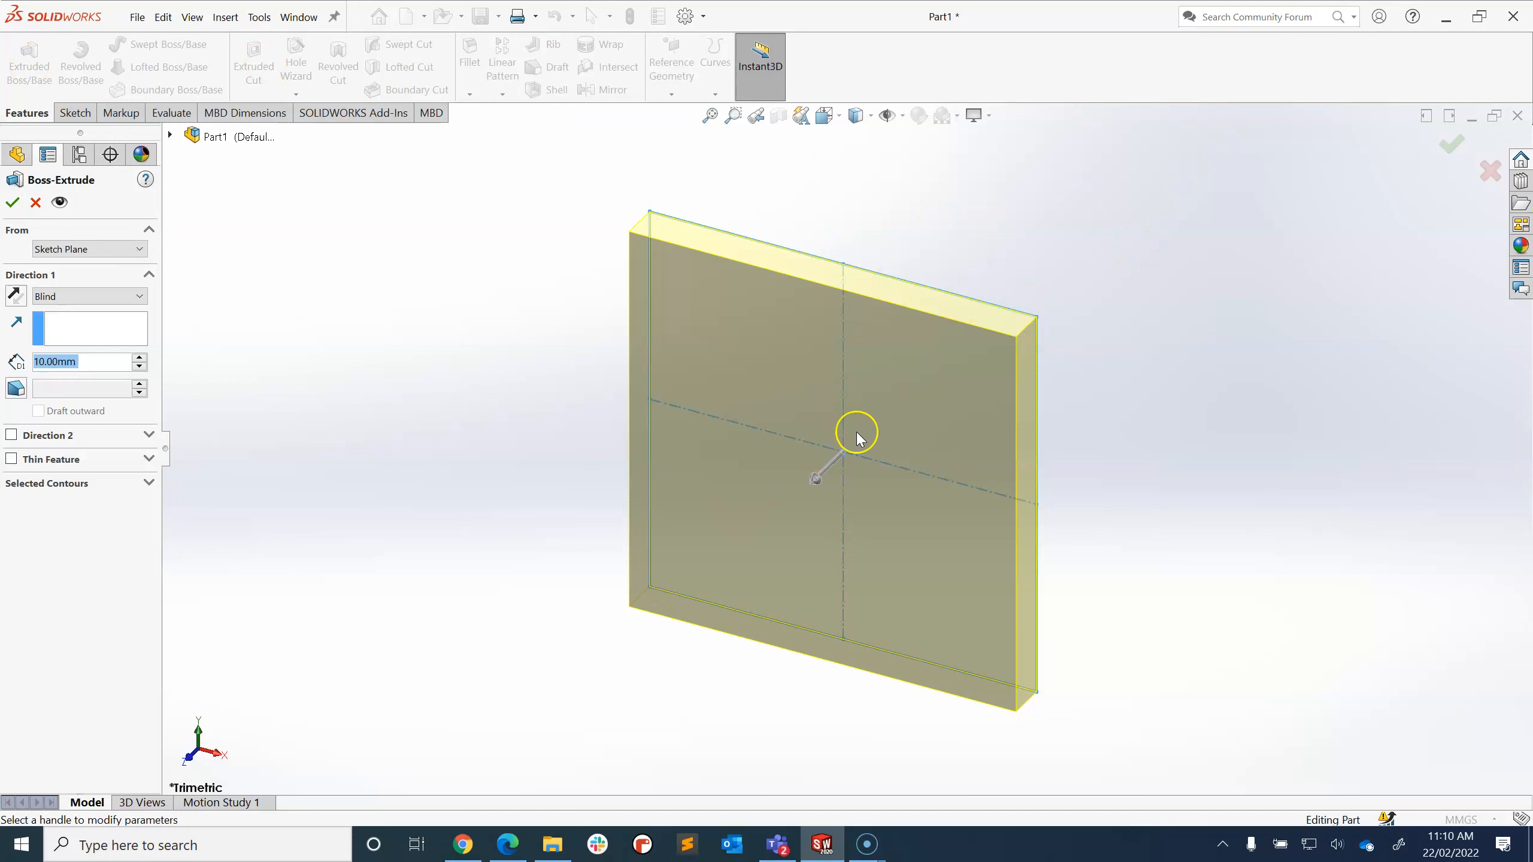
{"action": "key", "text": "Left"}
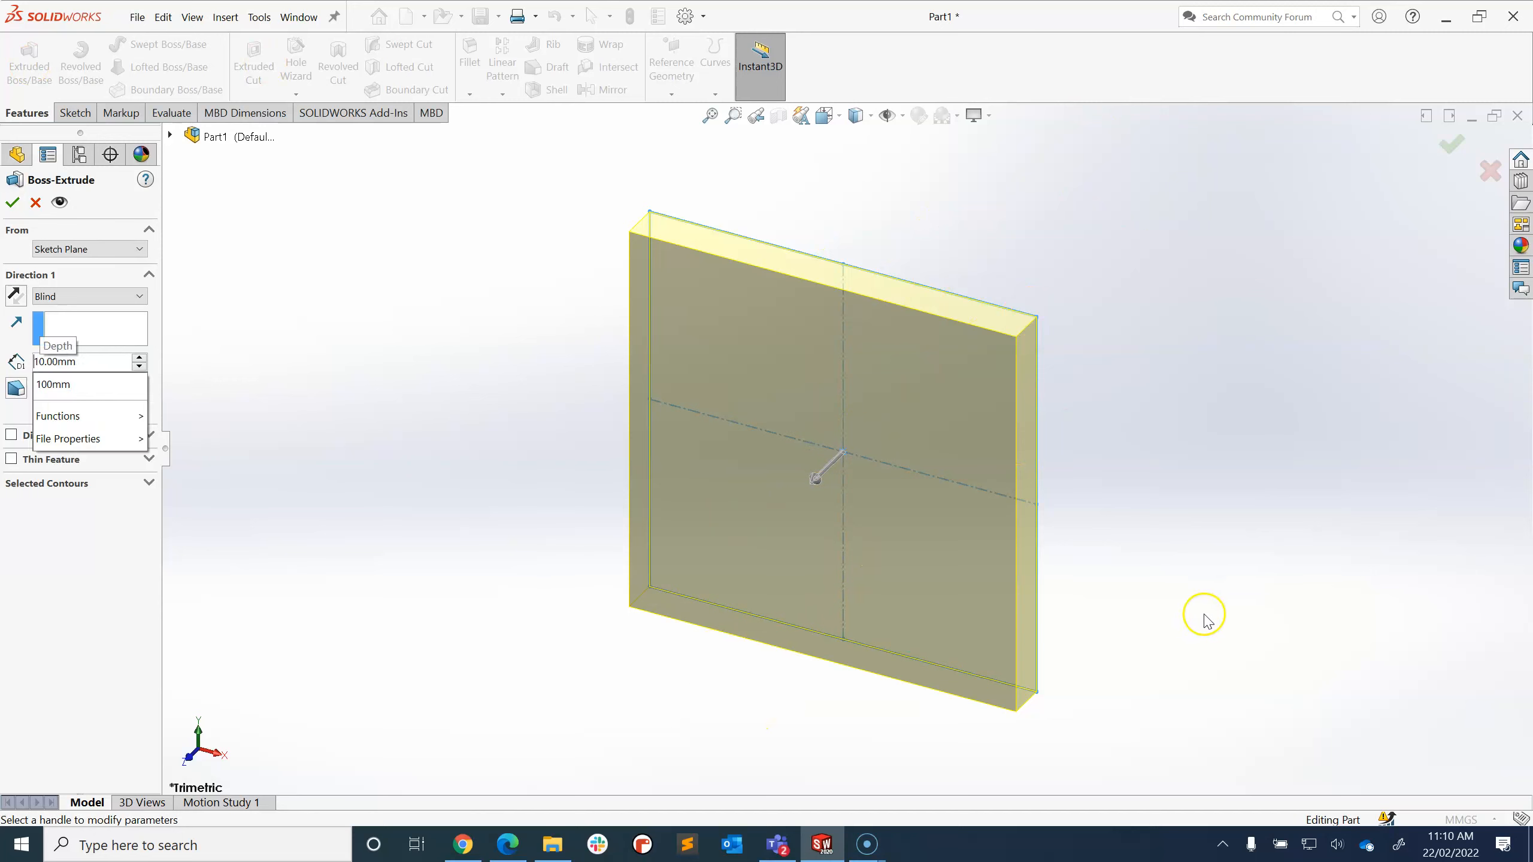
{"action": "left_click", "coordinate": [614, 699]}
- Examine the extrusion preview's faces and thickness from several angles, ending with a nearly edge-on view
{"action": "key", "text": "Left"}
{"action": "key", "text": "Left"}
{"action": "key", "text": "Left"}
{"action": "key", "text": "Up"}
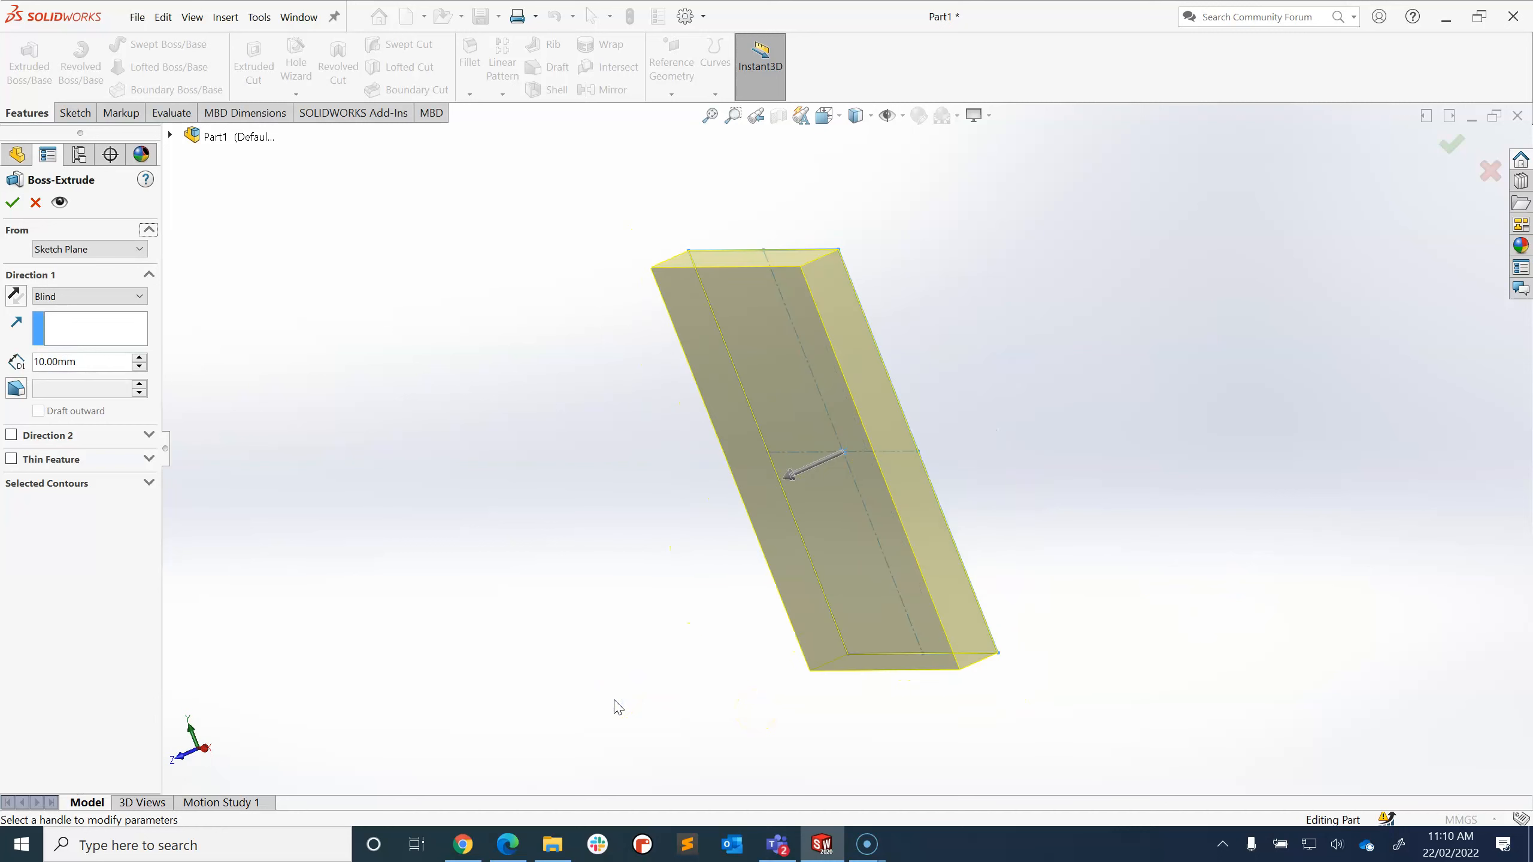
{"action": "key", "text": "Up"}
{"action": "key", "text": "Up"}
{"action": "key", "text": "Right"}
{"action": "key", "text": "Right"}
{"action": "key", "text": "Left"}
{"action": "key", "text": "Left"}
{"action": "key", "text": "Down"}
{"action": "key", "text": "Down"}
{"action": "key", "text": "Down"}
{"action": "key", "text": "Down"}
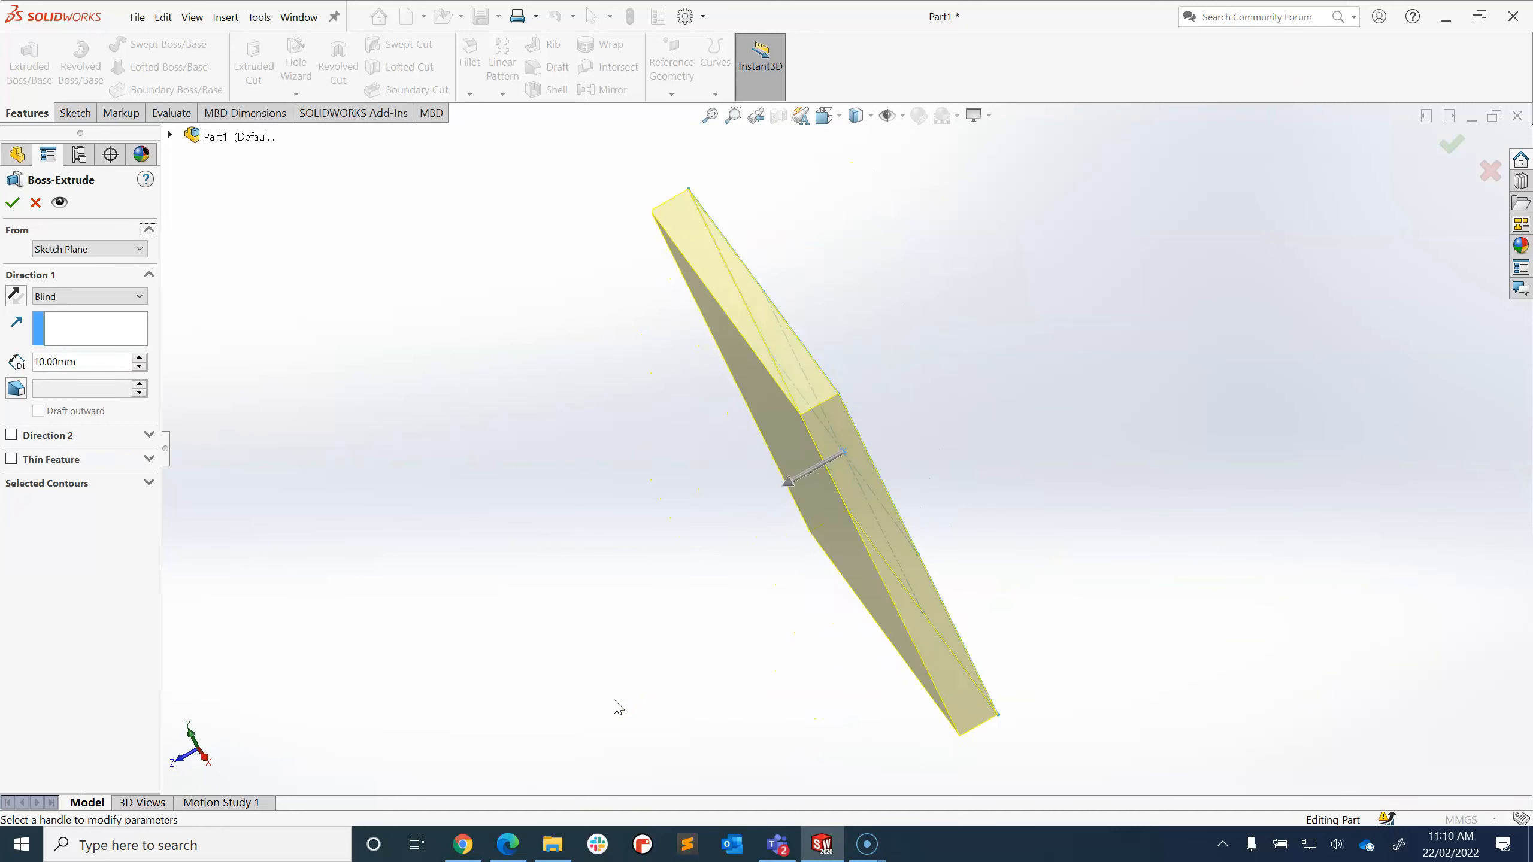
{"action": "key", "text": "Left"}
{"action": "key", "text": "Left"}
{"action": "key", "text": "Left"}
{"action": "key", "text": "Right"}
{"action": "key", "text": "Right"}
{"action": "key", "text": "Right"}
{"action": "key", "text": "Right"}
{"action": "key", "text": "Up"}
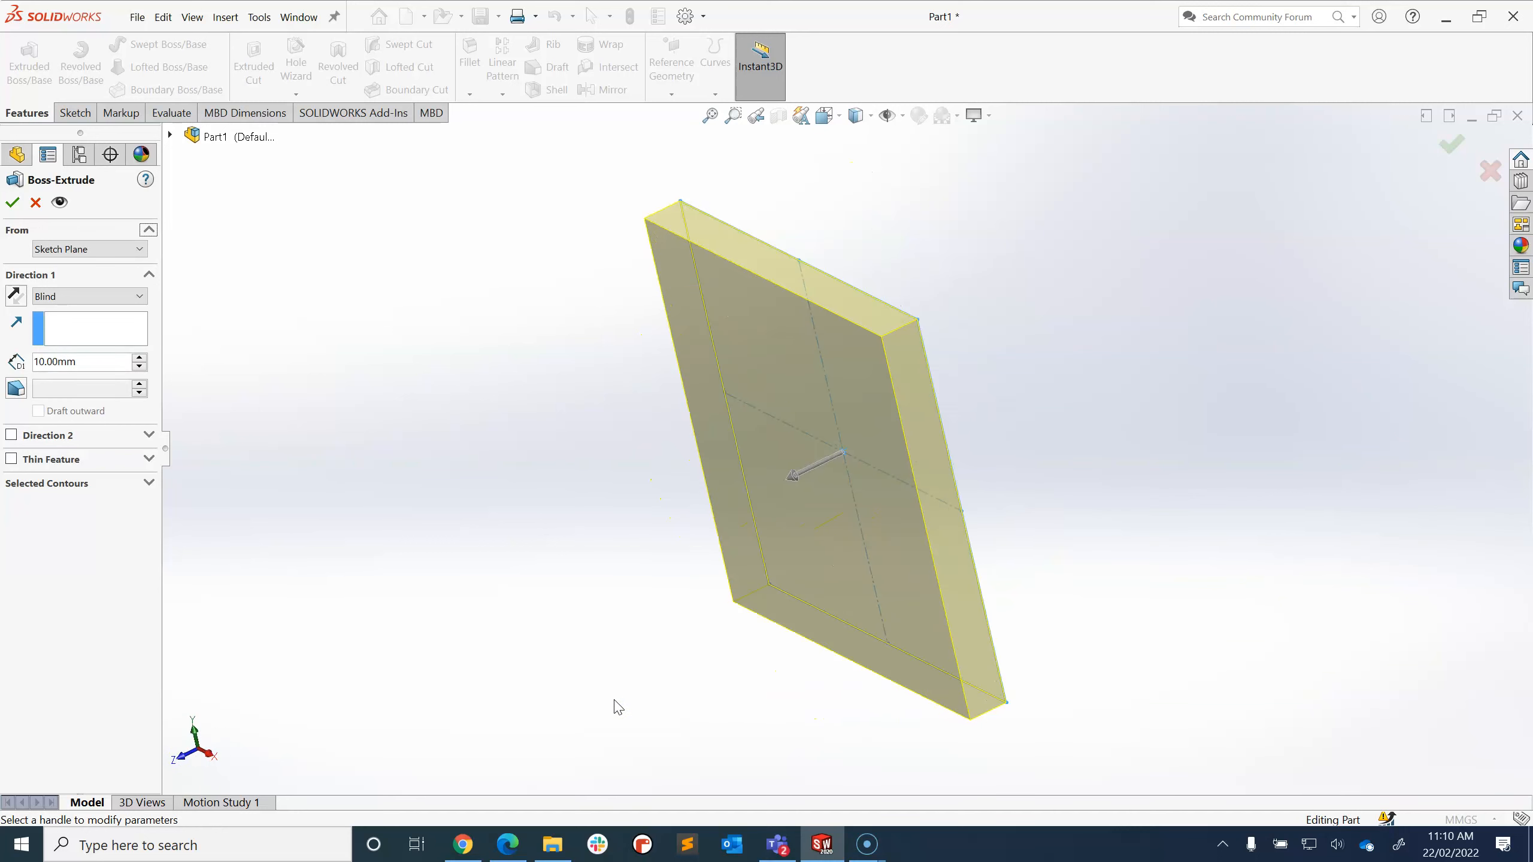
{"action": "key", "text": "Up"}
{"action": "key", "text": "Up"}
{"action": "key", "text": "Left"}
{"action": "key", "text": "Left"}
{"action": "key", "text": "Left"}
{"action": "key", "text": "Left"}
{"action": "key", "text": "Right"}
{"action": "key", "text": "Right"}
{"action": "key", "text": "Right"}
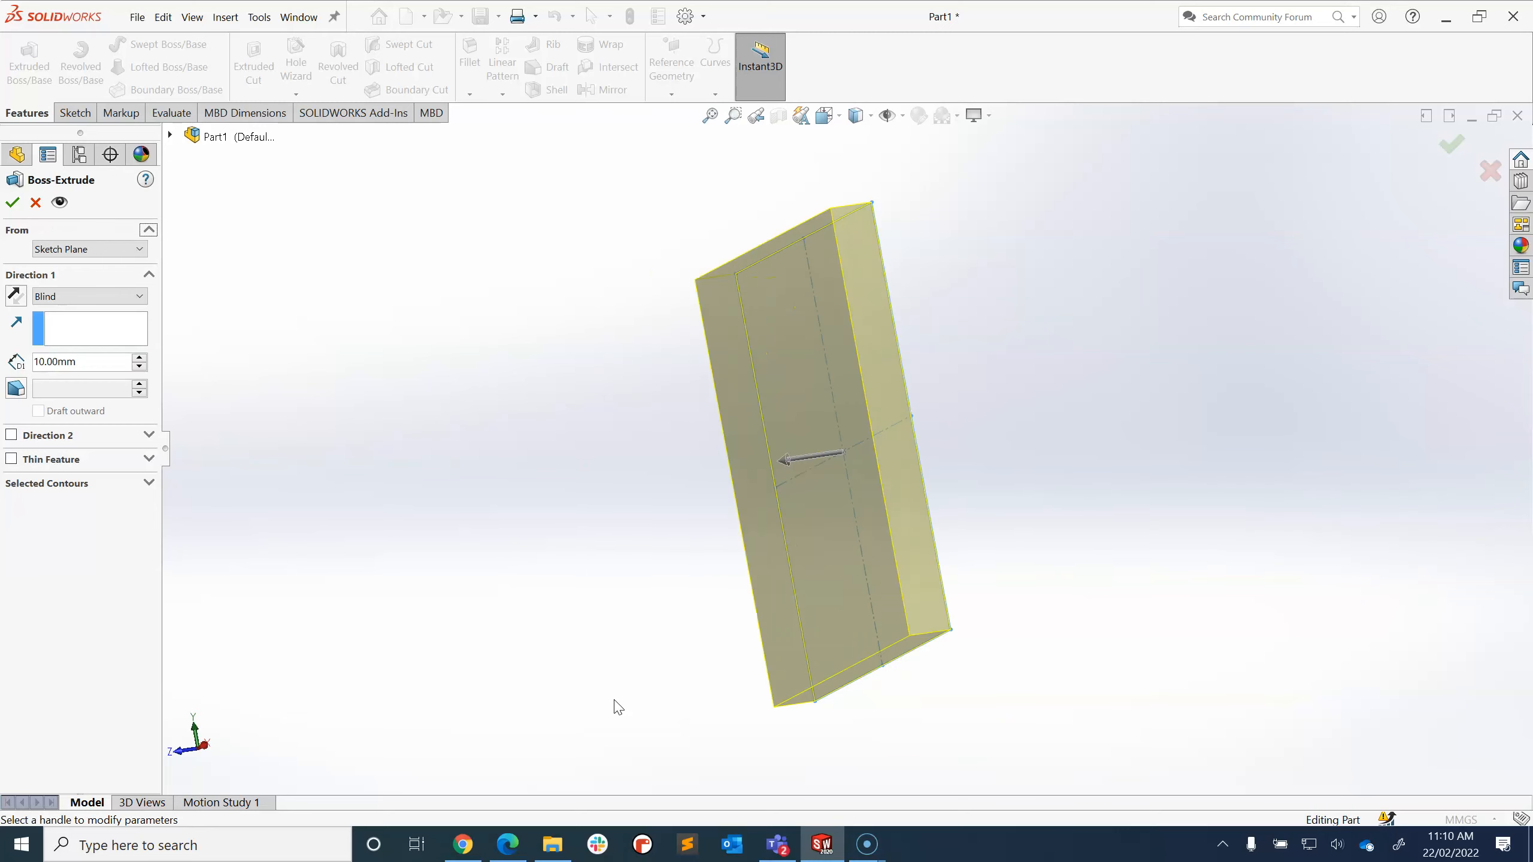
{"action": "key", "text": "Left"}
{"action": "key", "text": "Left"}
{"action": "key", "text": "Down"}
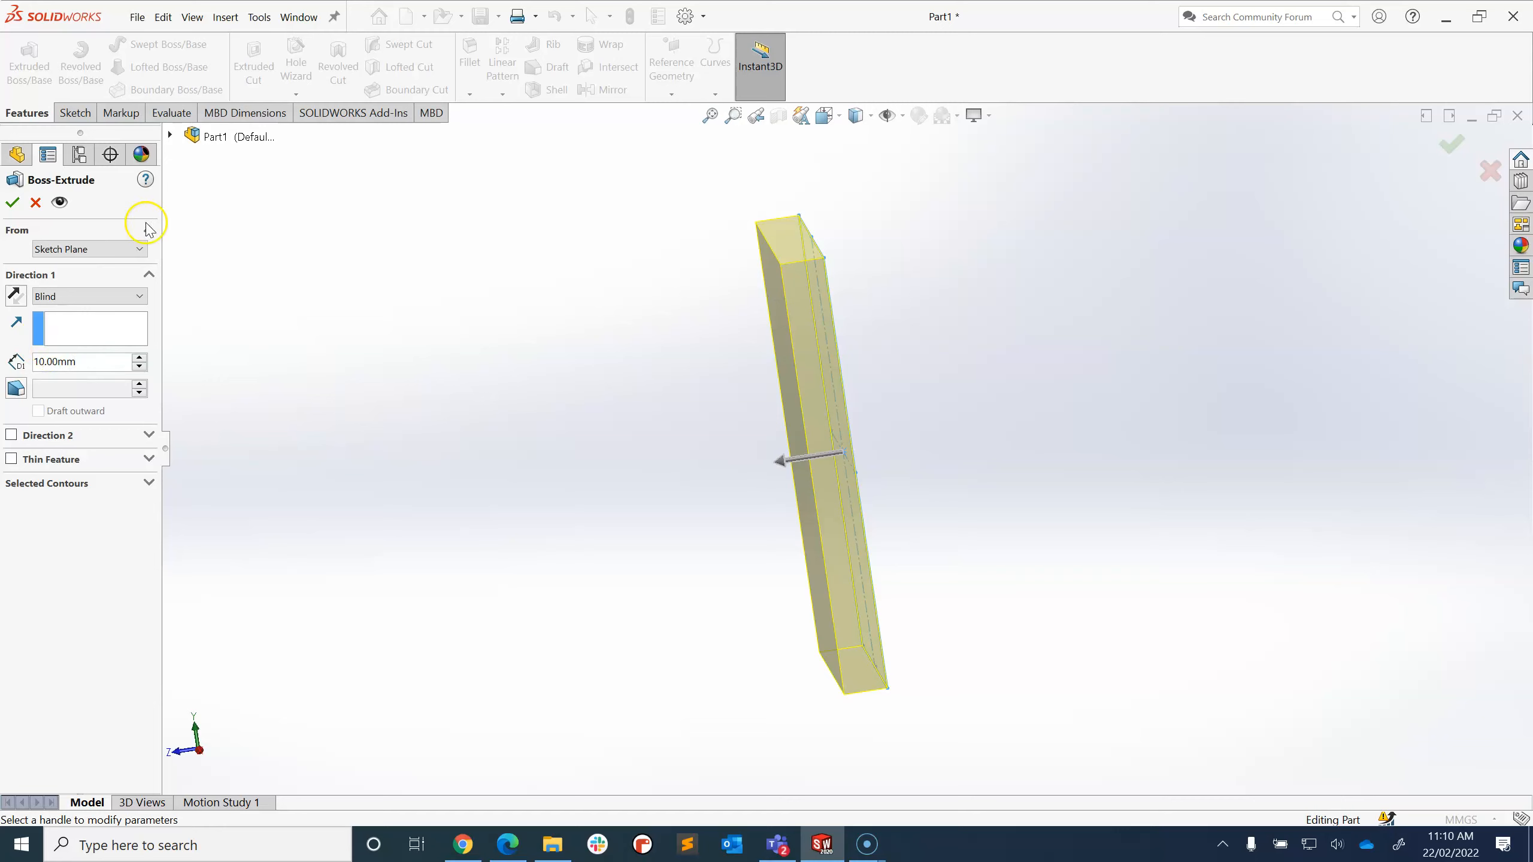
- Set the blind extrusion depth to 100 mm and update the preview
{"action": "right_click", "coordinate": [41, 361]}
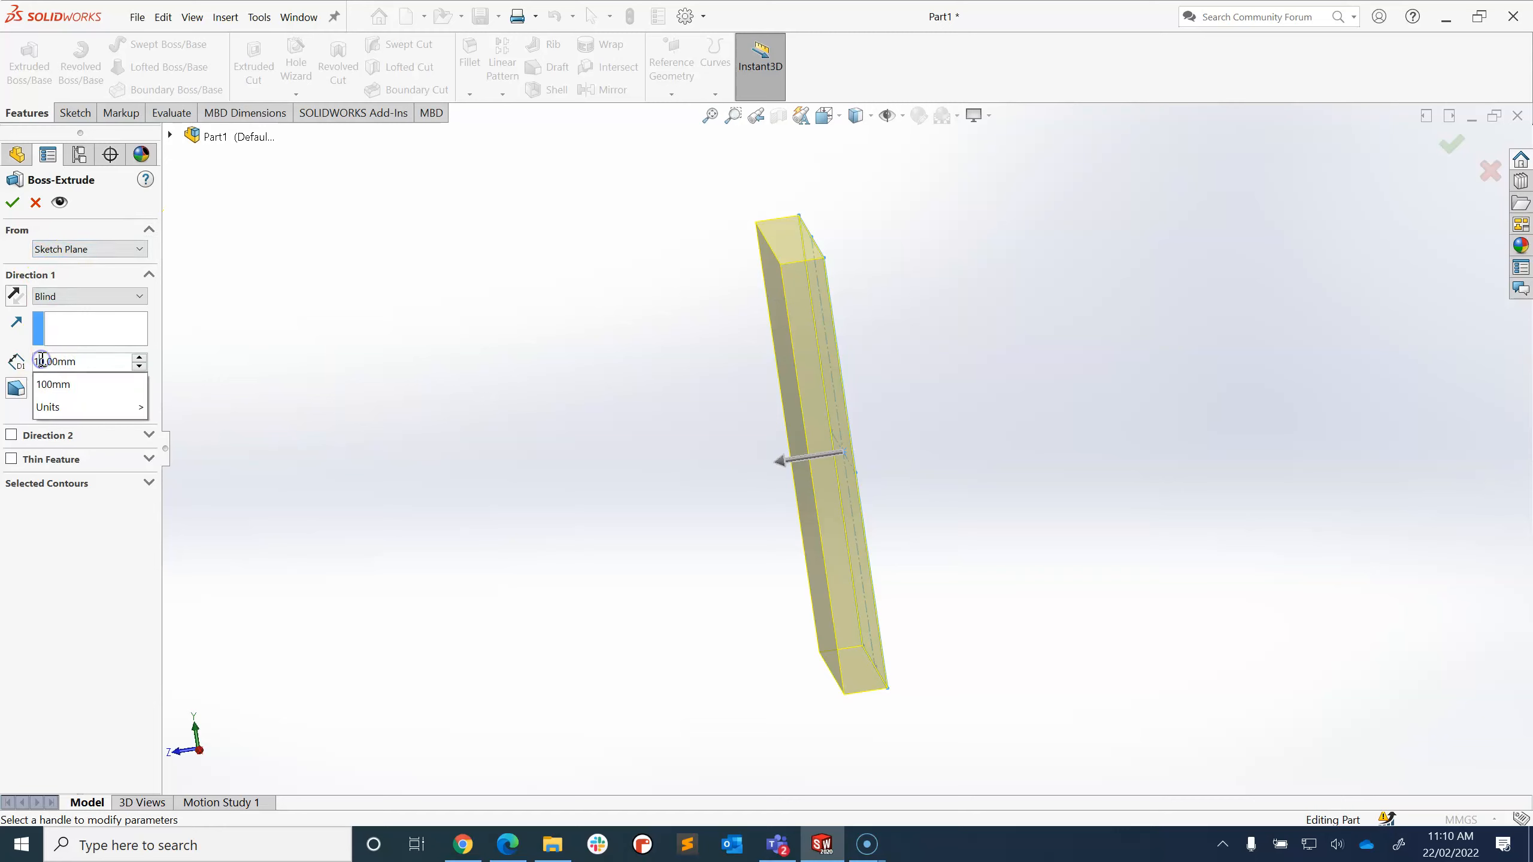
{"action": "left_click", "coordinate": [54, 384]}
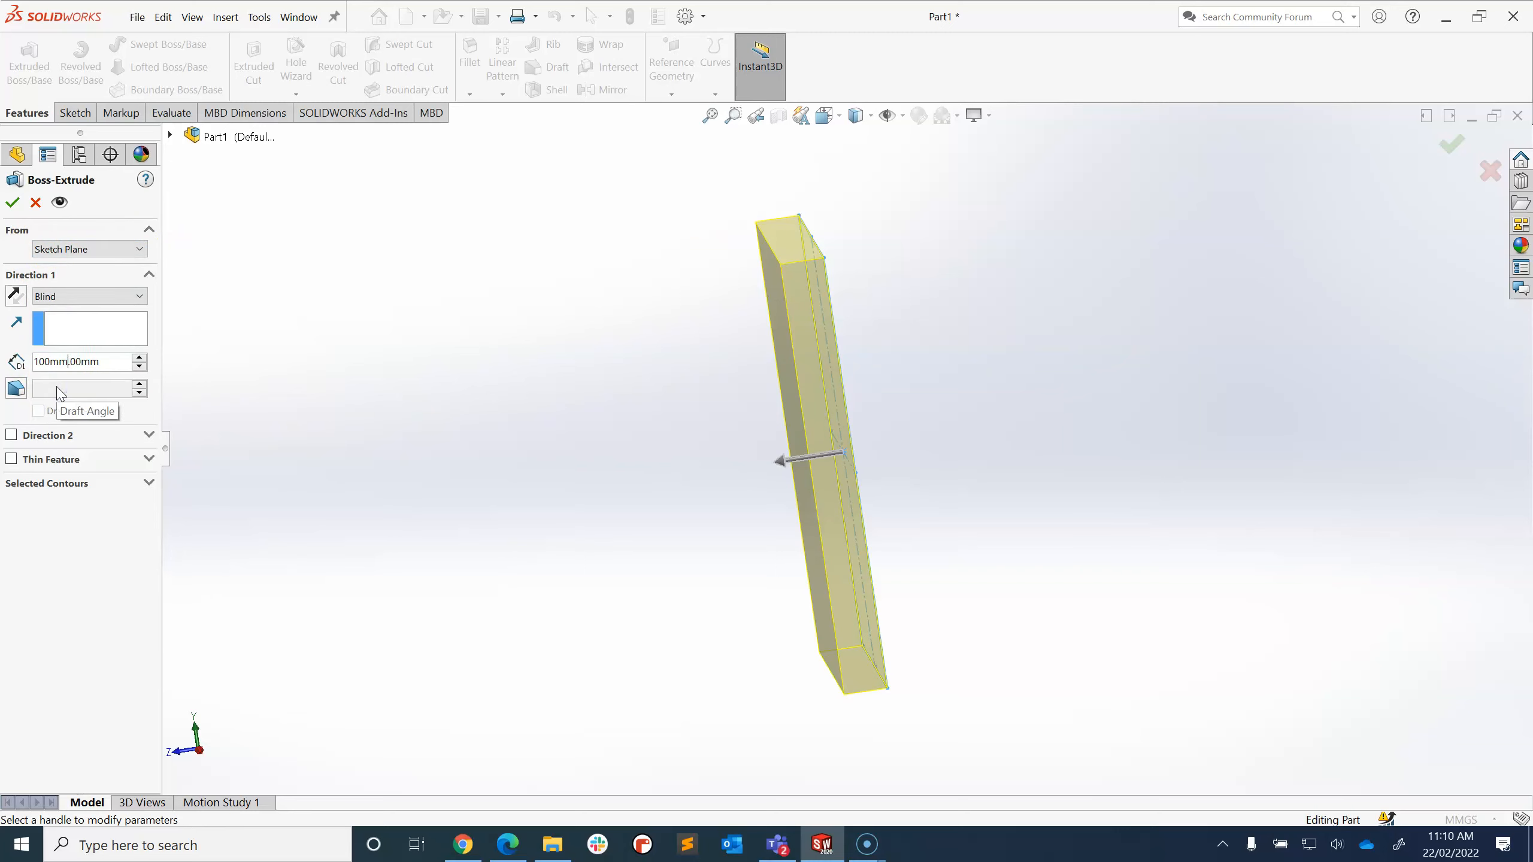
{"action": "key", "text": "Delete"}
{"action": "key", "text": "Delete"}
{"action": "left_click", "coordinate": [109, 252]}
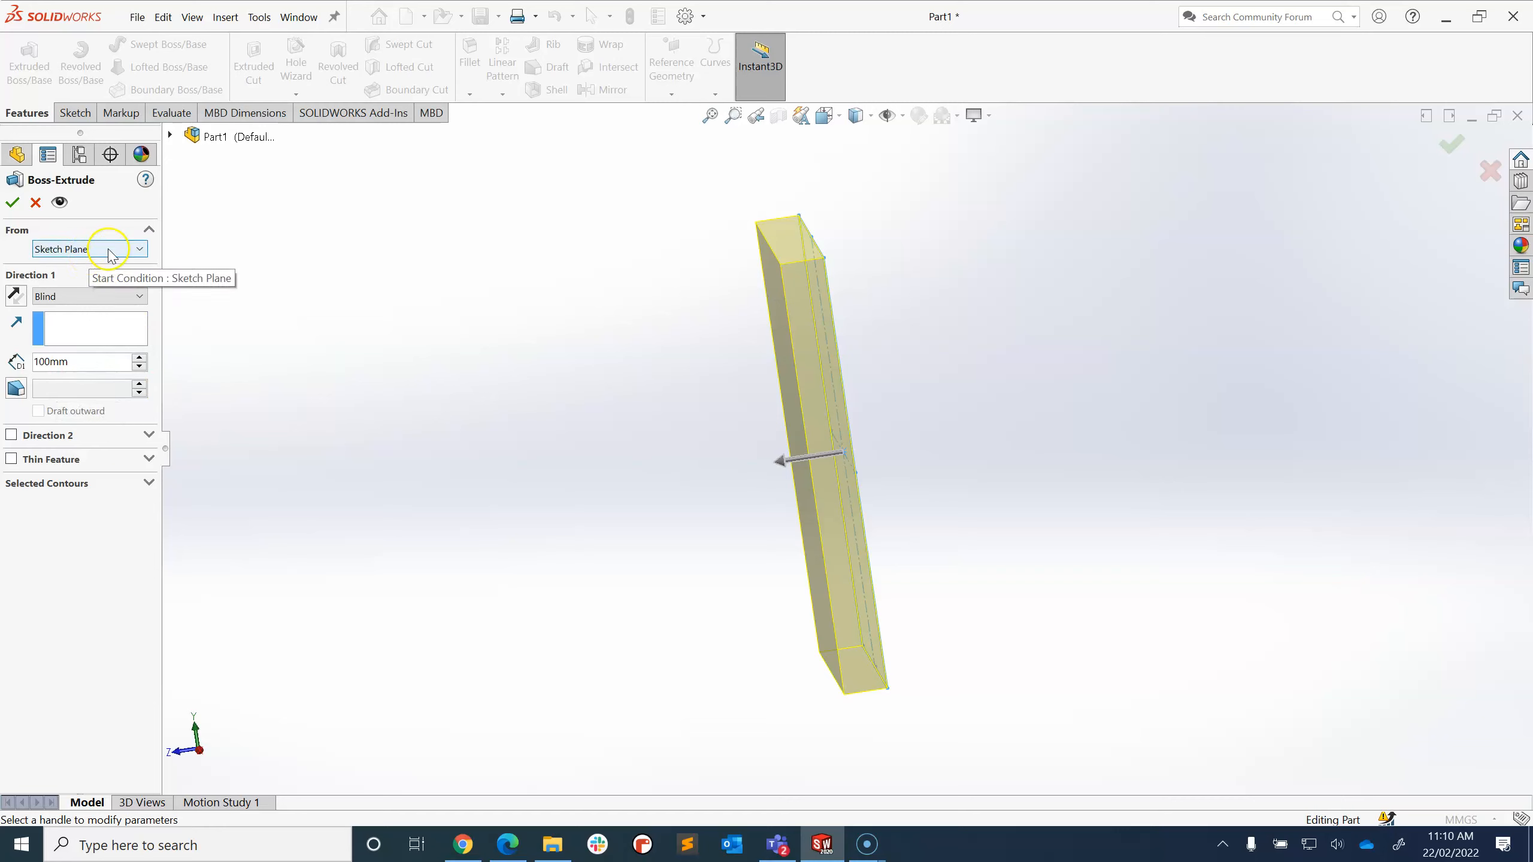
{"action": "left_click", "coordinate": [78, 394]}
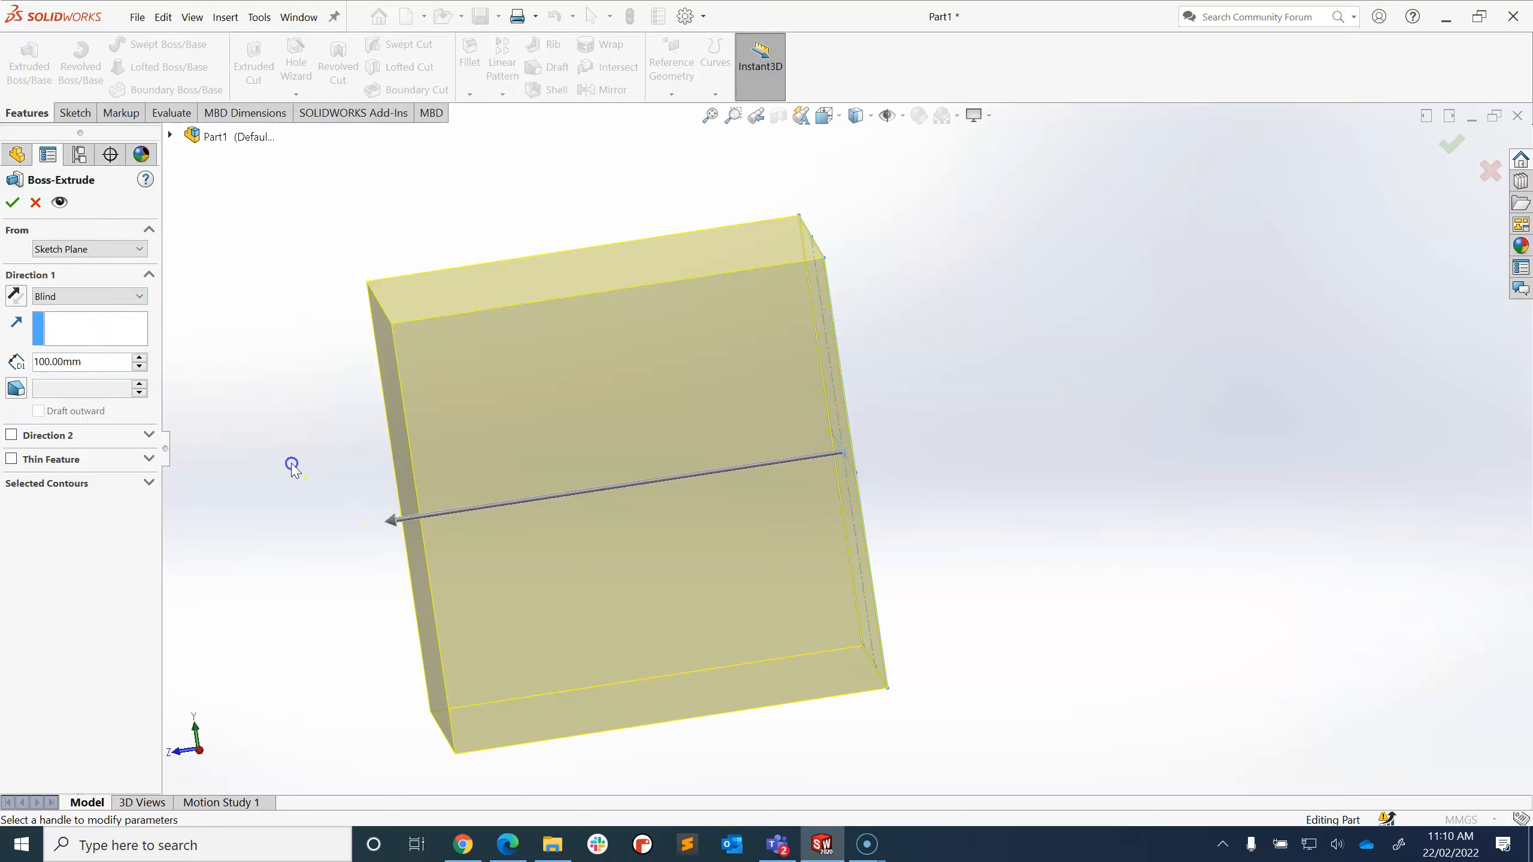
- Inspect the 100 mm deep extrusion preview from all sides, and complete the extrusion
{"action": "key", "text": "Right"}
{"action": "key", "text": "Right"}
{"action": "key", "text": "Right"}
{"action": "key", "text": "Right"}
{"action": "key", "text": "Right"}
{"action": "key", "text": "Right"}
{"action": "key", "text": "Right"}
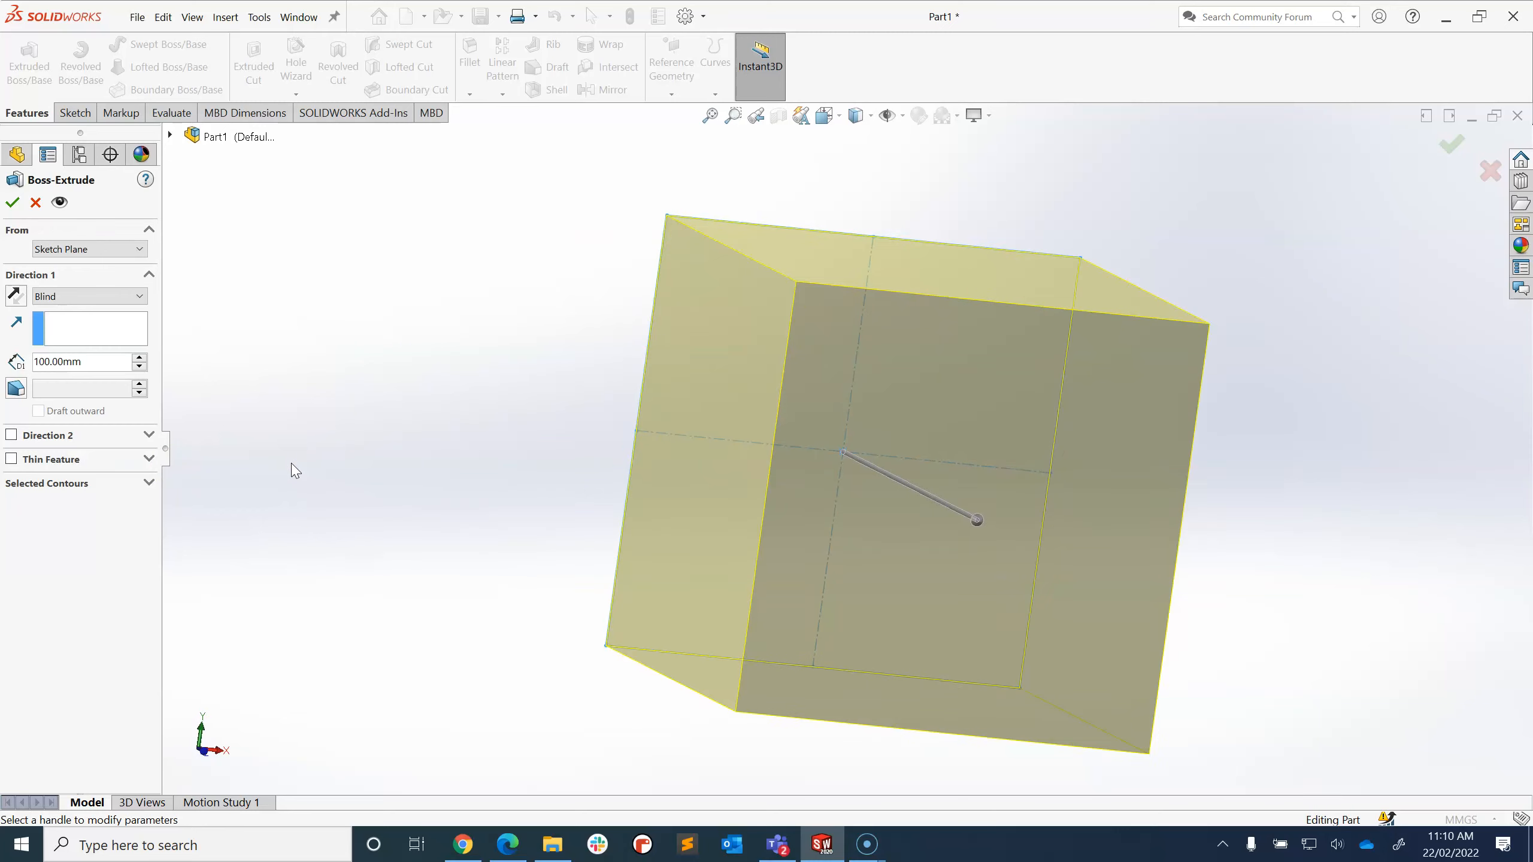
{"action": "key", "text": "Right"}
{"action": "key", "text": "Right"}
{"action": "key", "text": "Right"}
{"action": "key", "text": "Right"}
{"action": "key", "text": "Right"}
{"action": "key", "text": "Right"}
{"action": "key", "text": "Right"}
{"action": "key", "text": "Right"}
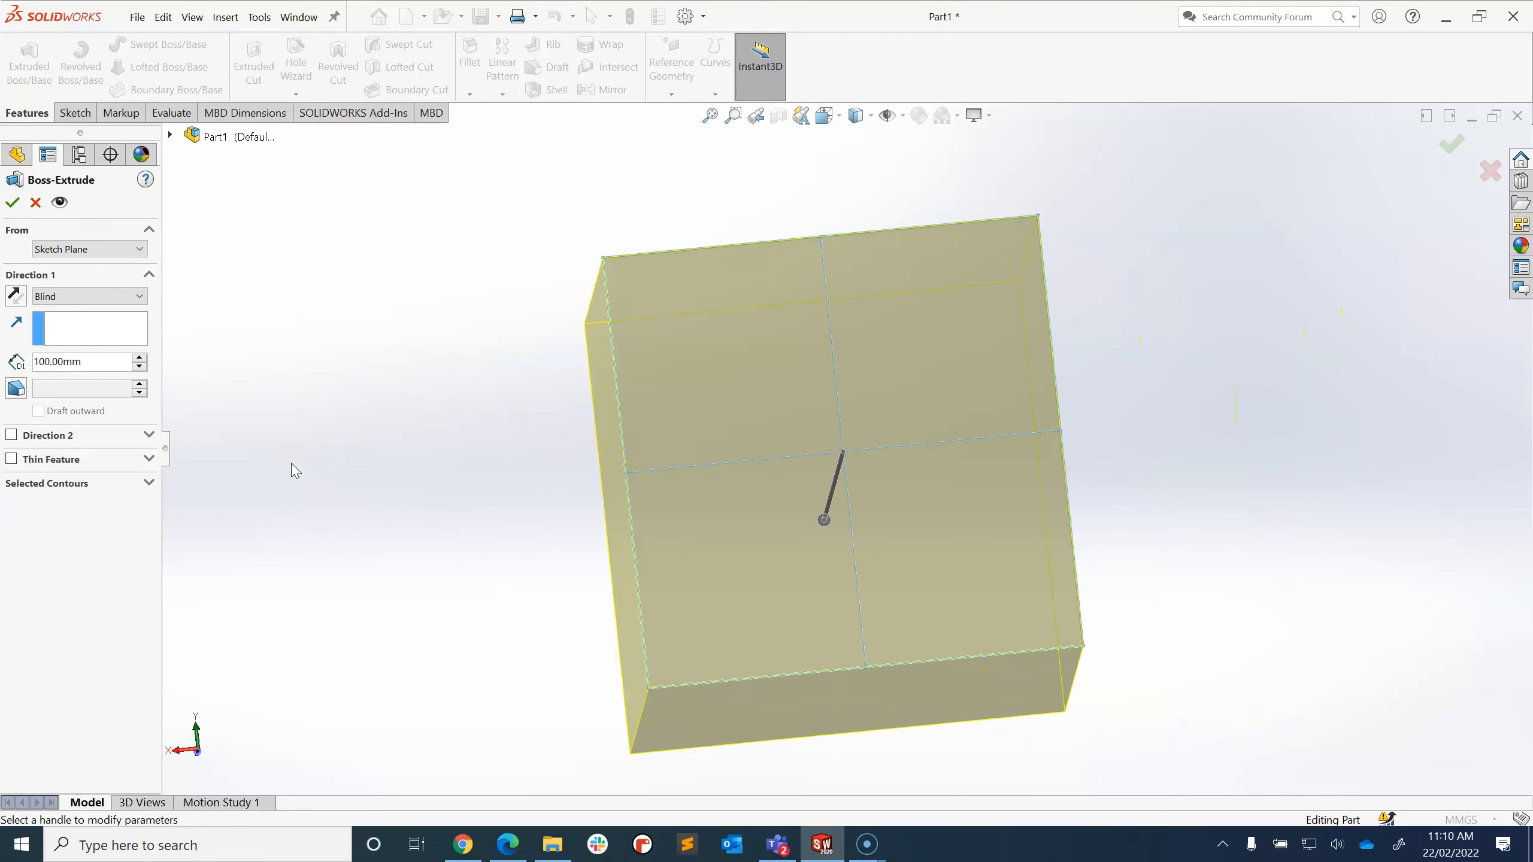
{"action": "key", "text": "Right"}
{"action": "key", "text": "Right"}
{"action": "key", "text": "Right"}
{"action": "key", "text": "Right"}
{"action": "key", "text": "Right"}
{"action": "key", "text": "Right"}
{"action": "key", "text": "Right"}
{"action": "key", "text": "Right"}
{"action": "key", "text": "Right"}
{"action": "key", "text": "Right"}
{"action": "key", "text": "Right"}
{"action": "key", "text": "Right"}
{"action": "key", "text": "Right"}
{"action": "key", "text": "Right"}
{"action": "key", "text": "Right"}
{"action": "key", "text": "Right"}
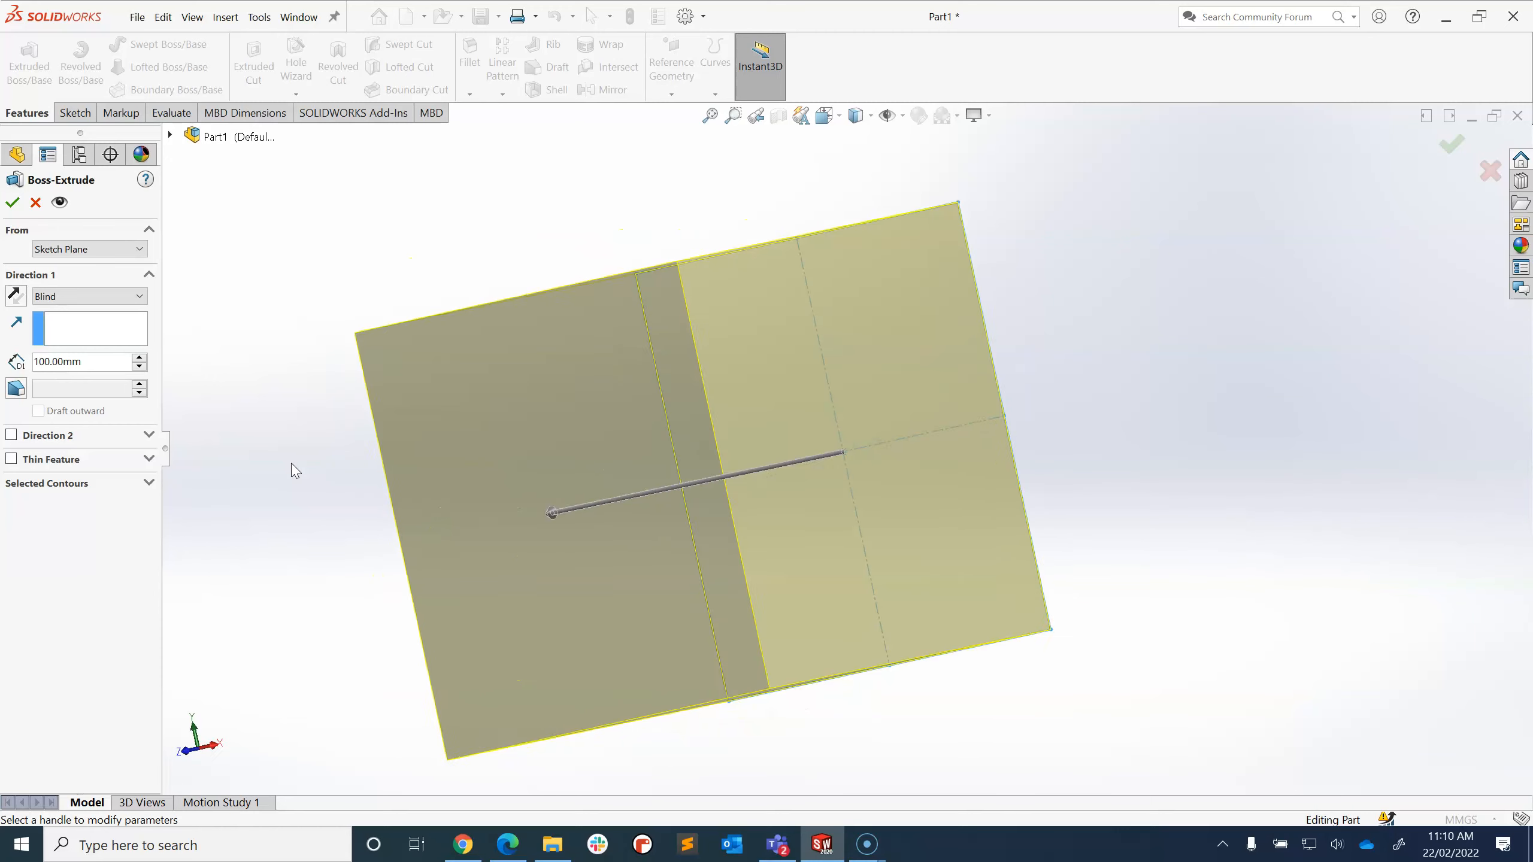
{"action": "key", "text": "Right"}
{"action": "key", "text": "Right"}
{"action": "key", "text": "Right"}
{"action": "key", "text": "Right"}
{"action": "key", "text": "Right"}
{"action": "key", "text": "Right"}
{"action": "key", "text": "Right"}
{"action": "key", "text": "Right"}
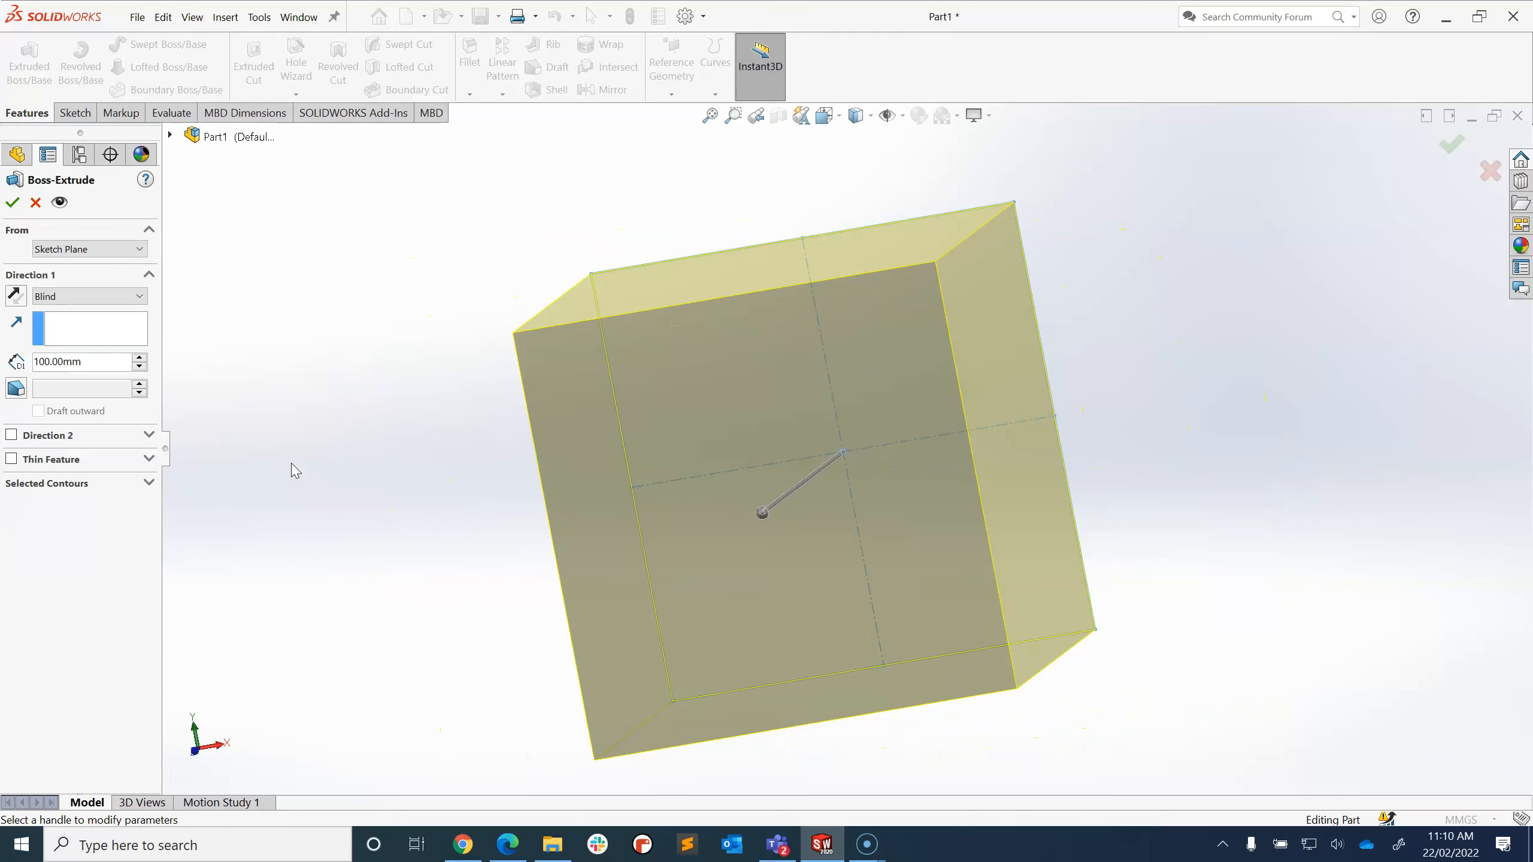
{"action": "key", "text": "Right"}
{"action": "key", "text": "Right"}
{"action": "key", "text": "Right"}
{"action": "key", "text": "Right"}
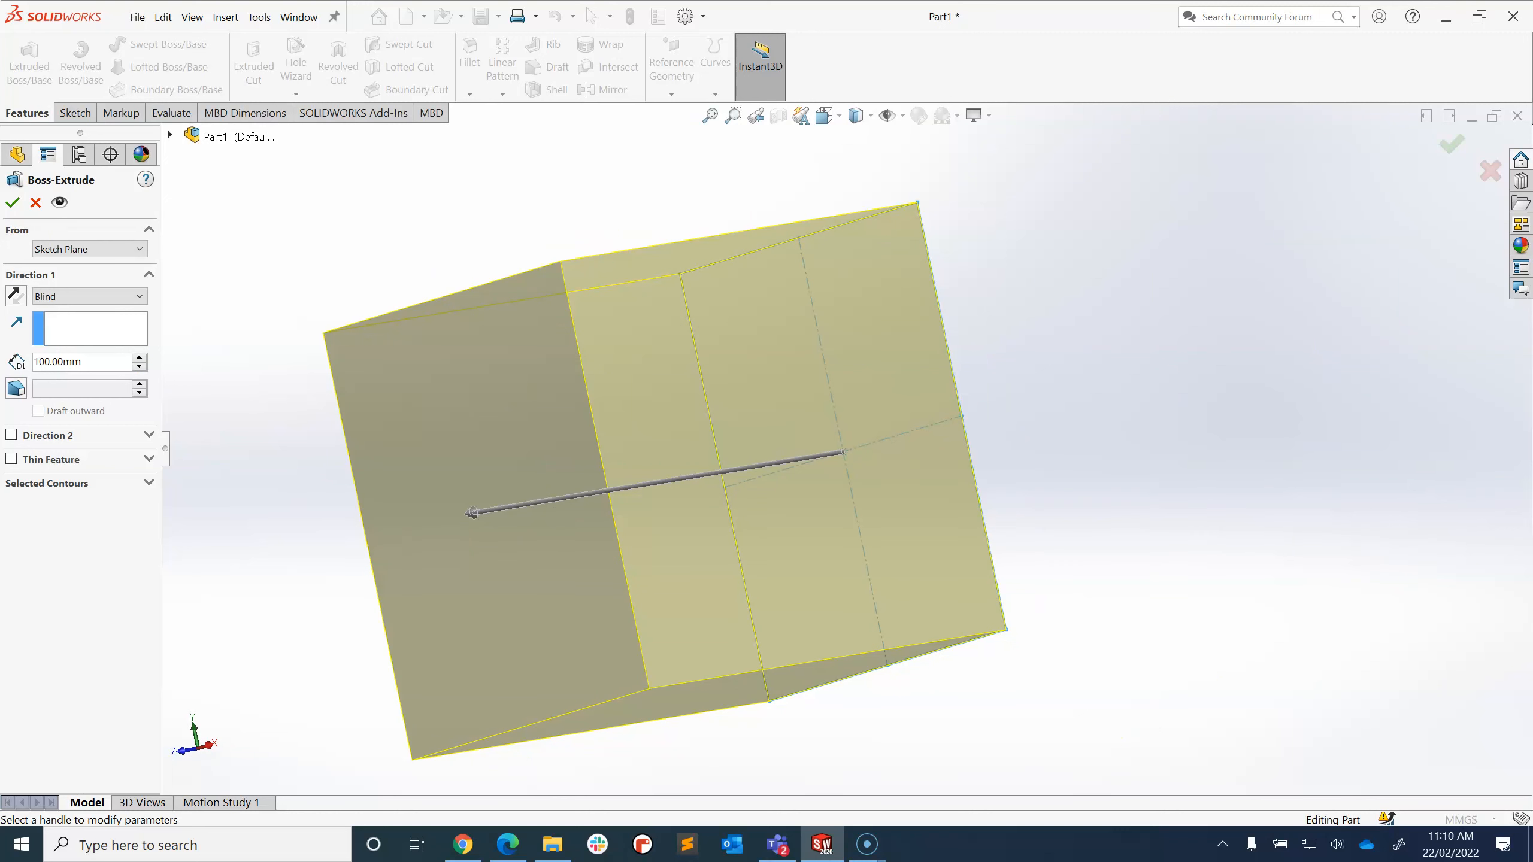
{"action": "left_click", "coordinate": [12, 202]}
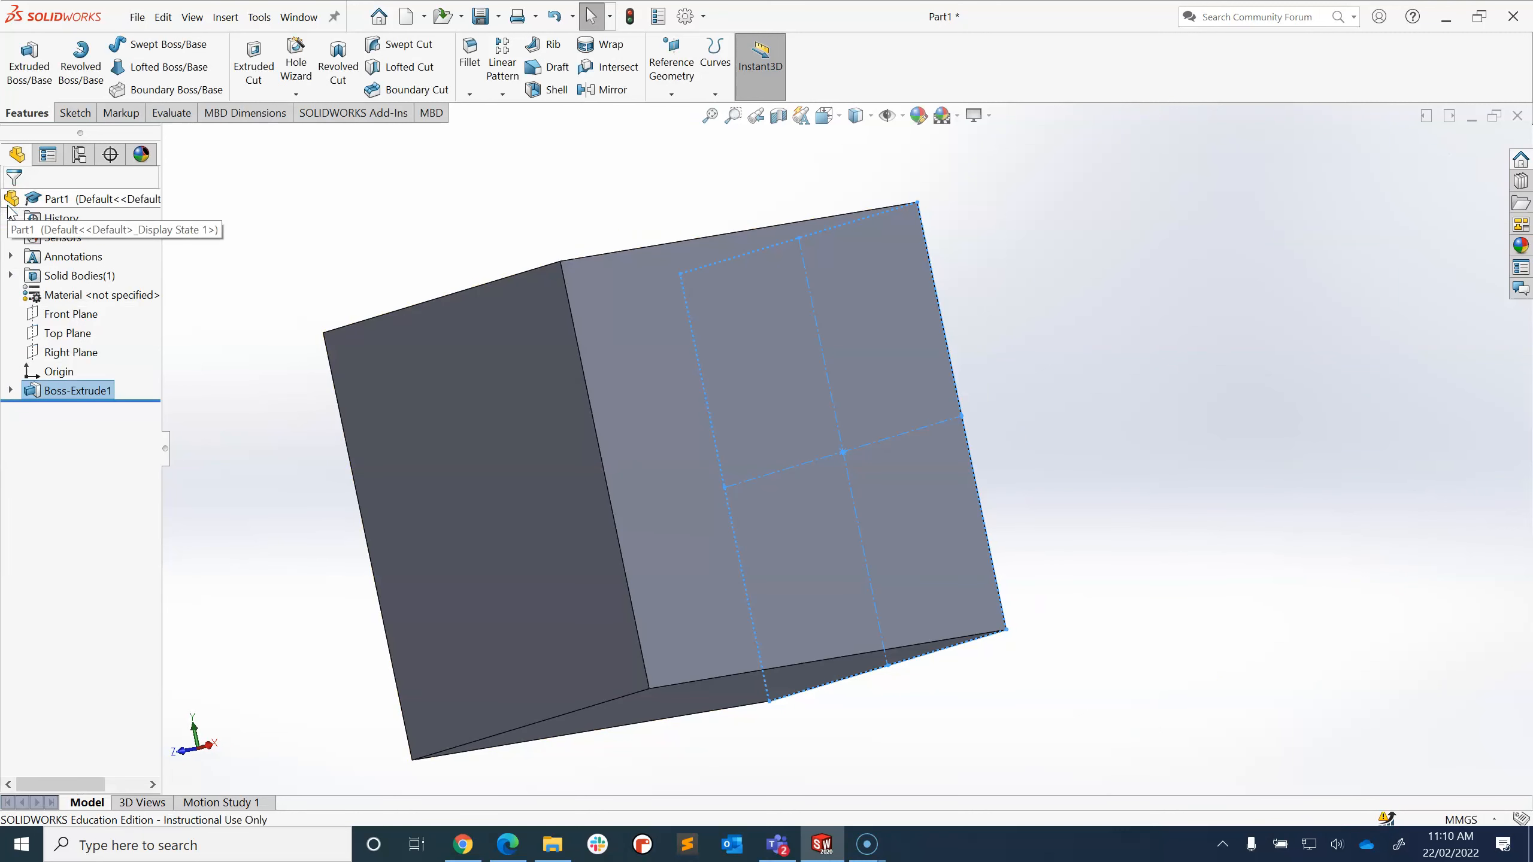